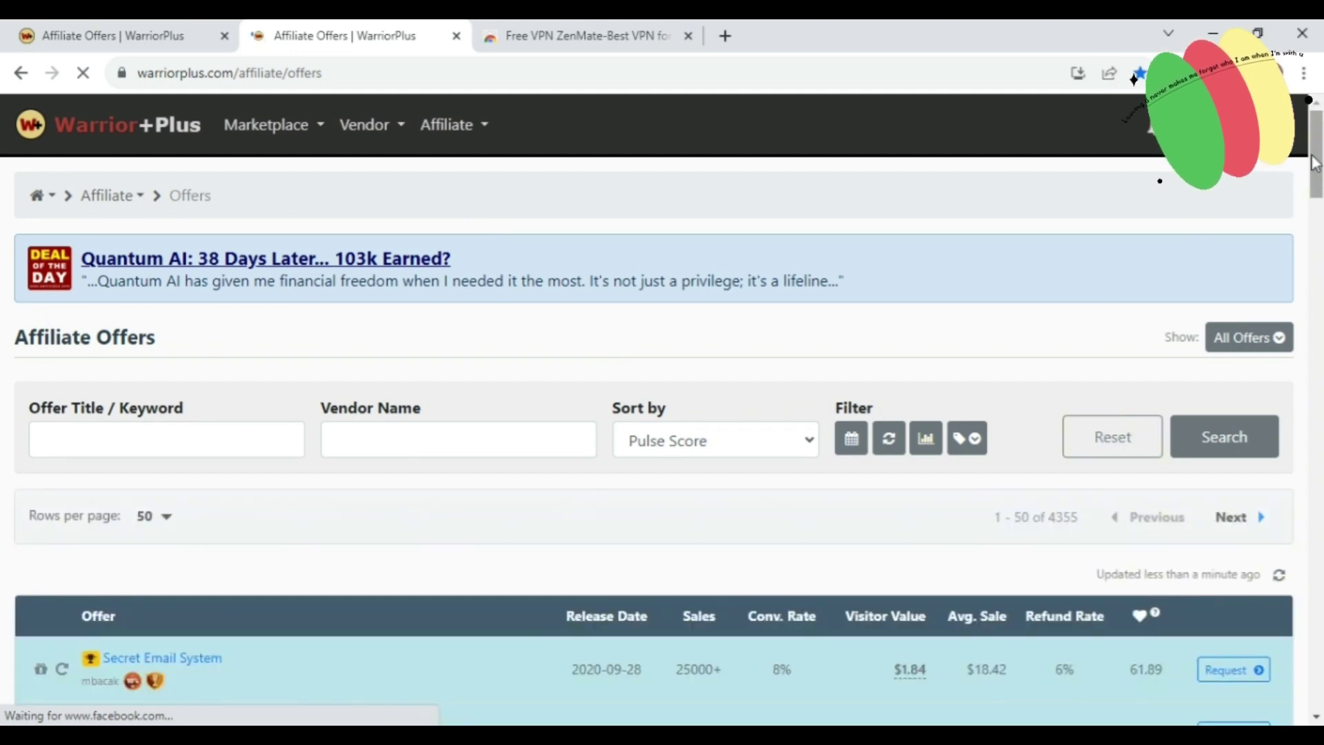
# Step: Examine the WarriorPlus affiliate offers list, comparing the offers' sales, conversion rates, visitor values and refund rates
pyautogui.scroll(-3, 1318, 181)
pyautogui.moveTo(1319, 176); pyautogui.dragTo(1319, 214)
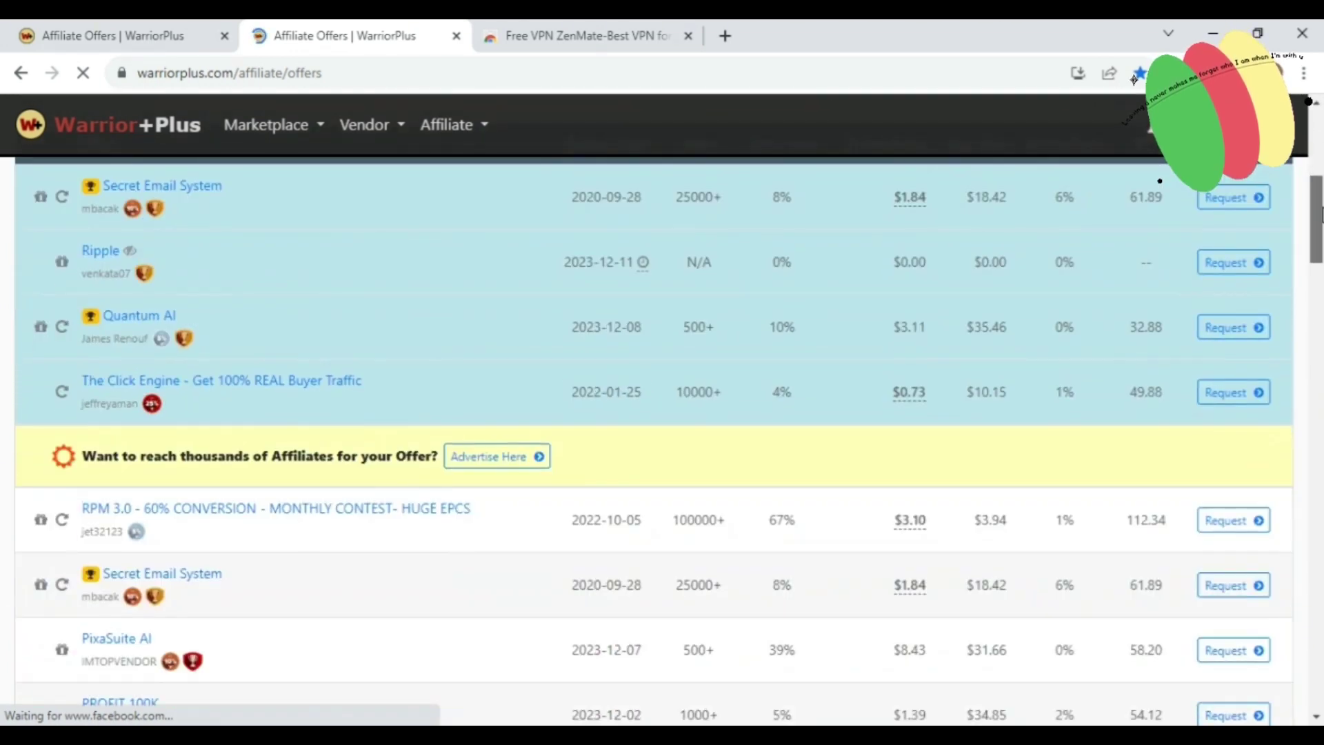
pyautogui.scroll(1, 1319, 210)
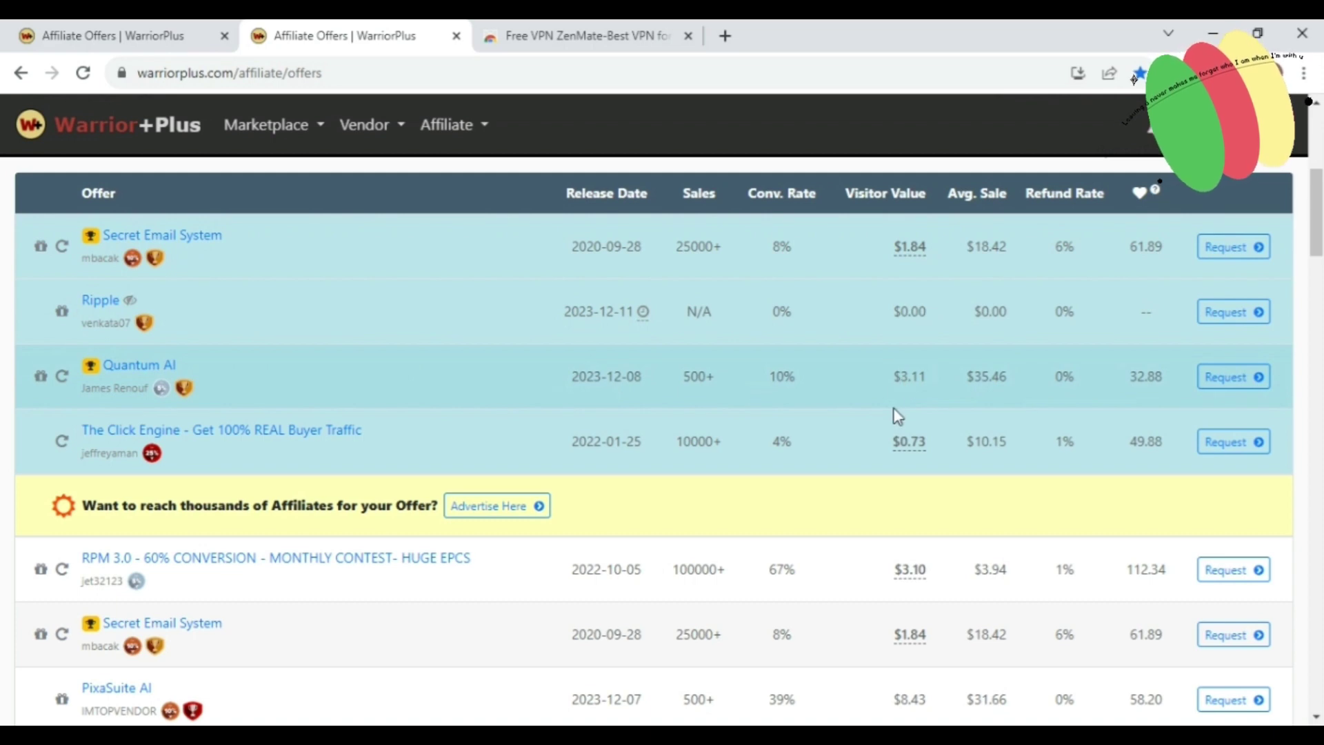
pyautogui.scroll(-10, 897, 416)
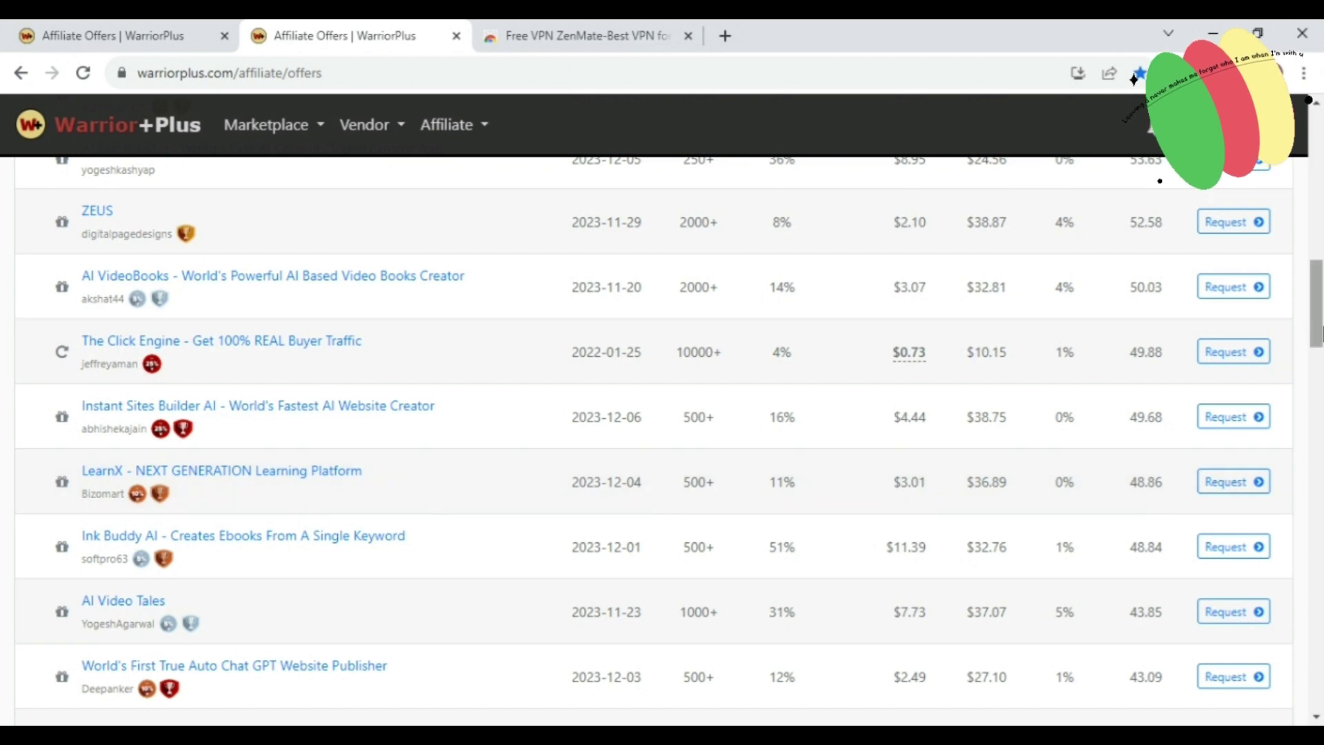
pyautogui.scroll(1, 1319, 326)
pyautogui.scroll(-2, 1319, 326)
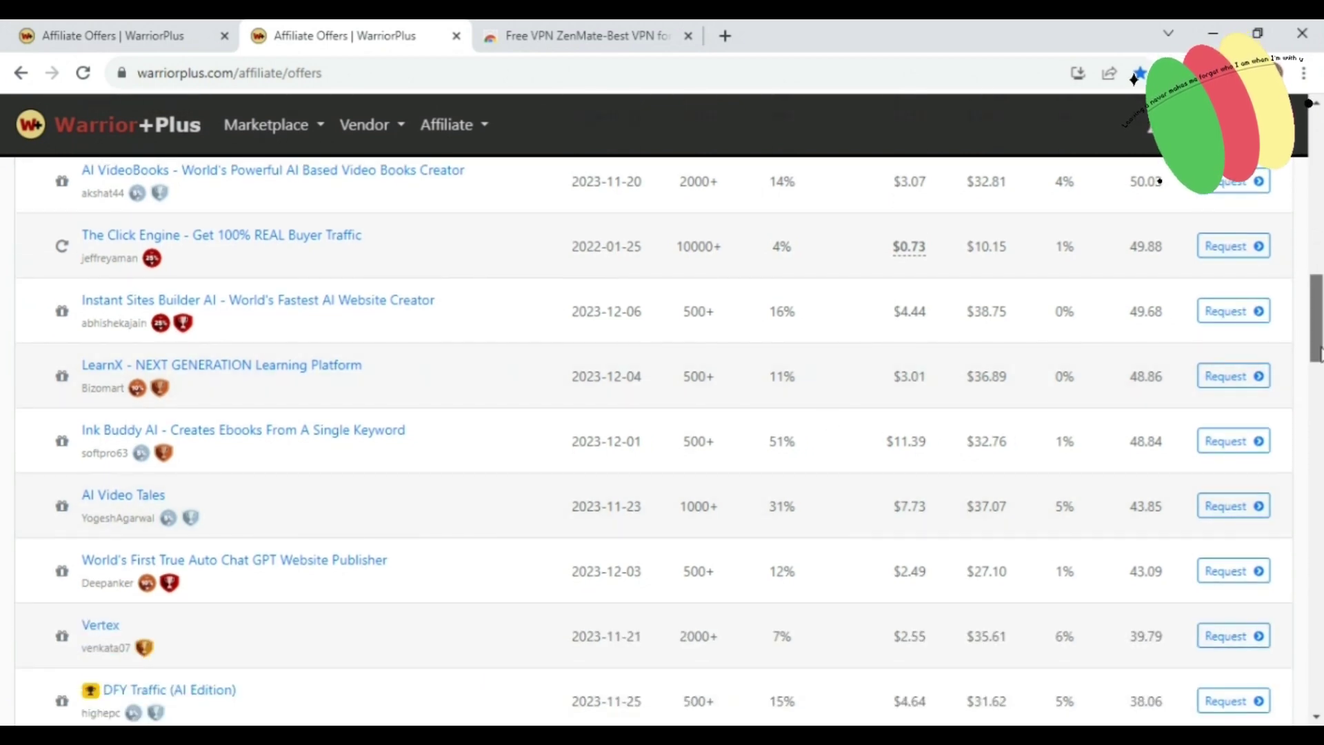
pyautogui.moveTo(1319, 352); pyautogui.dragTo(1319, 241)
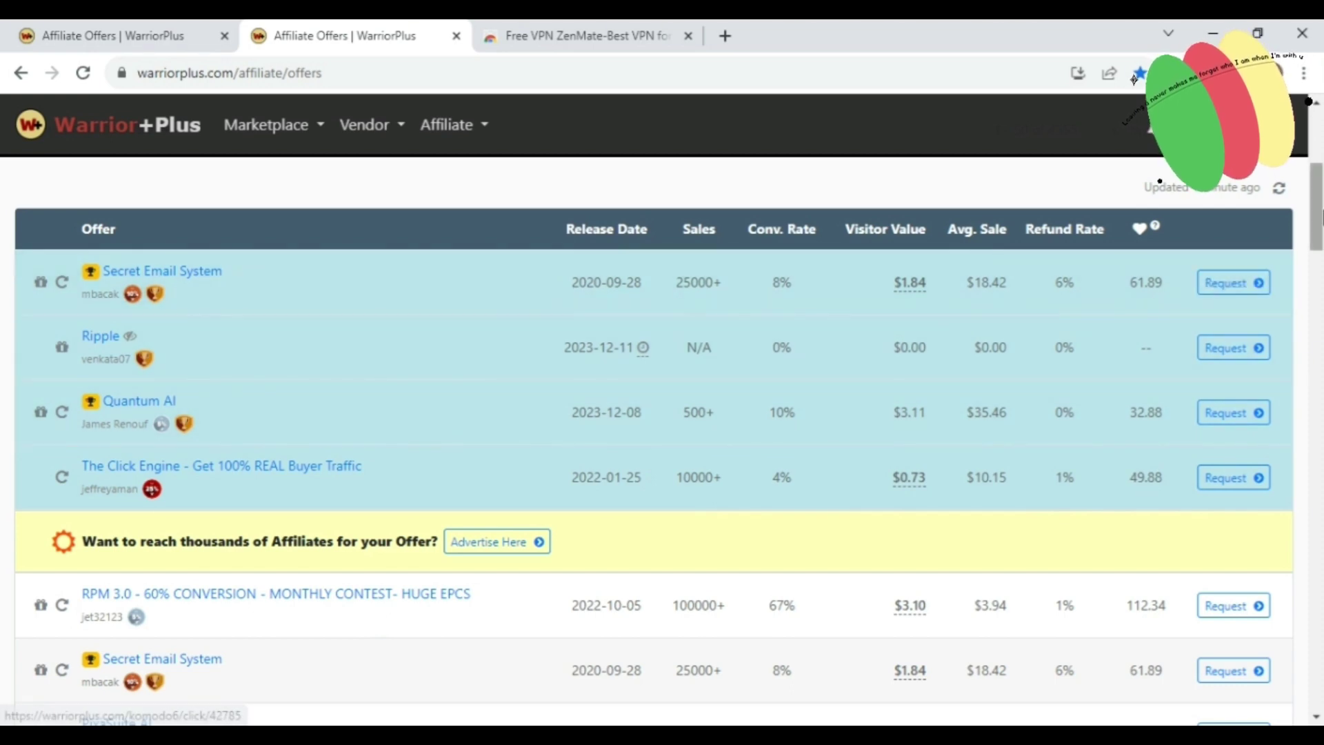
pyautogui.scroll(3, 1318, 180)
pyautogui.scroll(-2, 1318, 180)
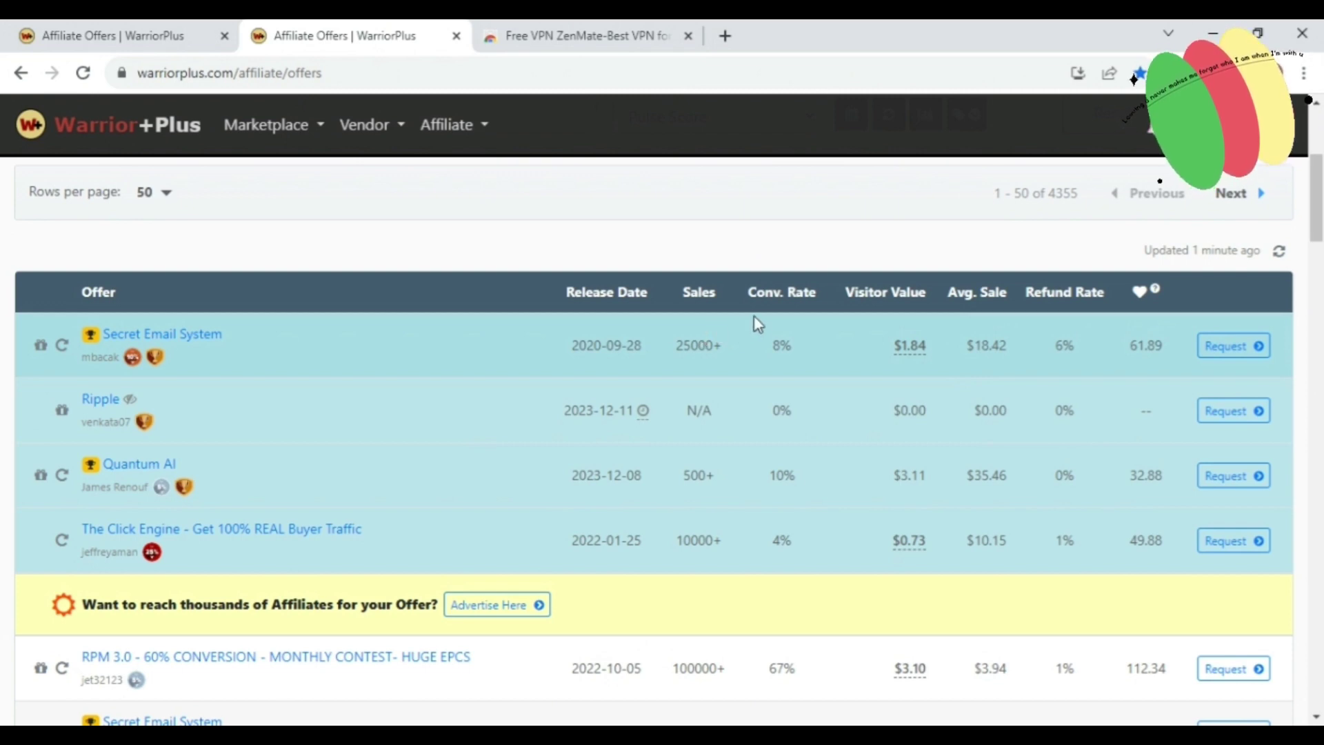
# Step: Sort the affiliate offers by Conv. Rate and review the highest-converting offers
pyautogui.moveTo(1317, 228); pyautogui.dragTo(1318, 201)
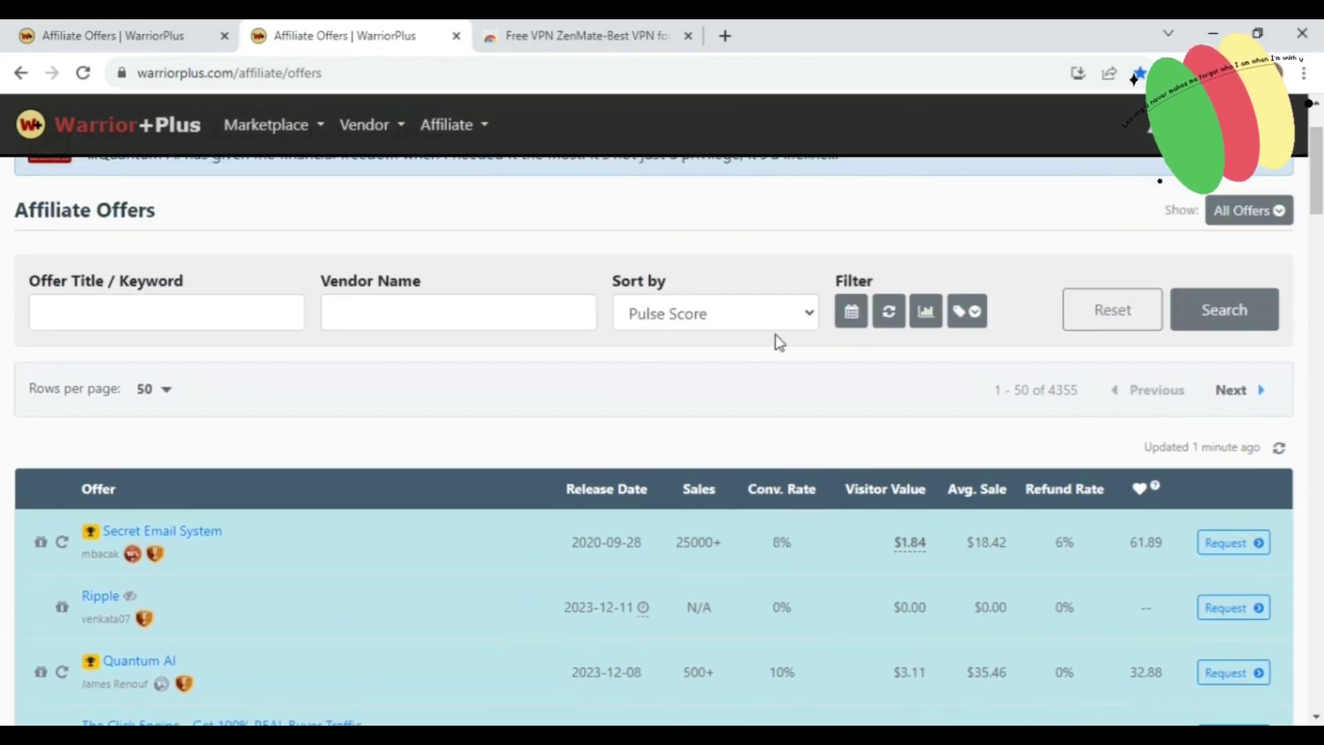
pyautogui.click(805, 317)
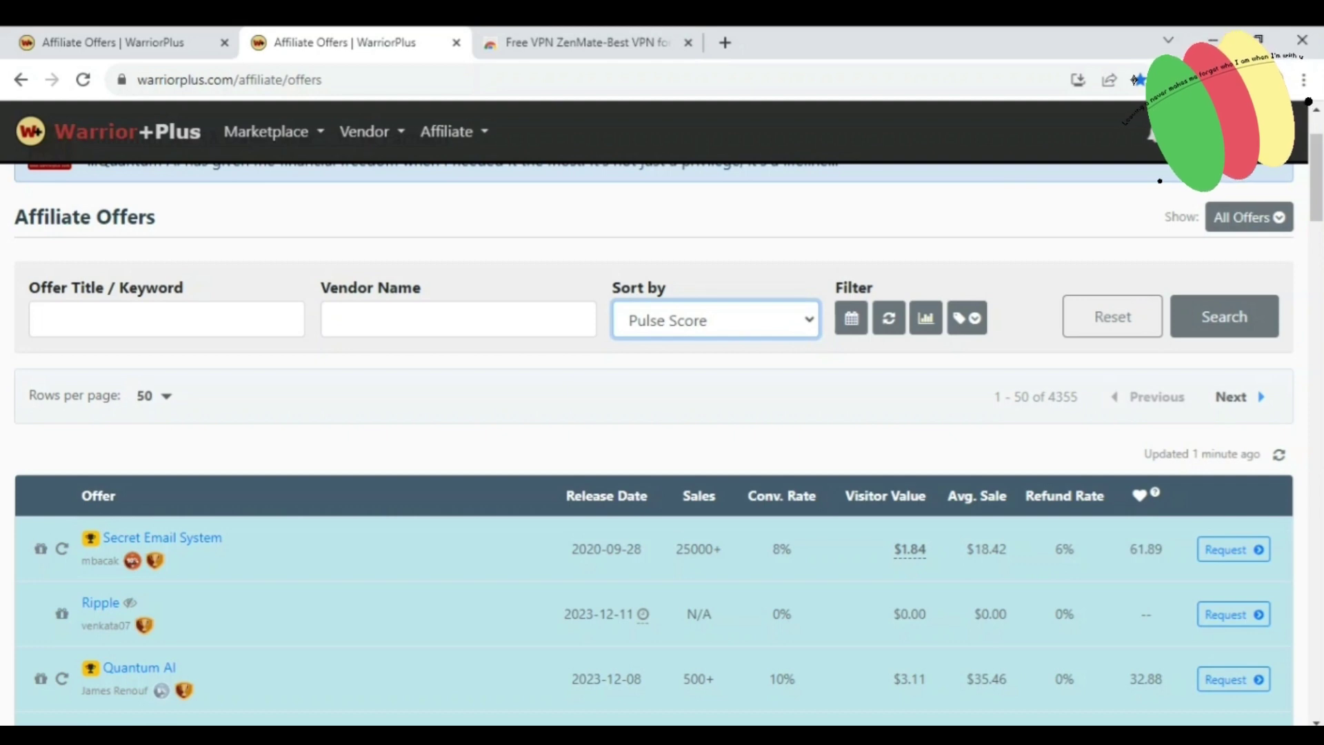
pyautogui.click(717, 461)
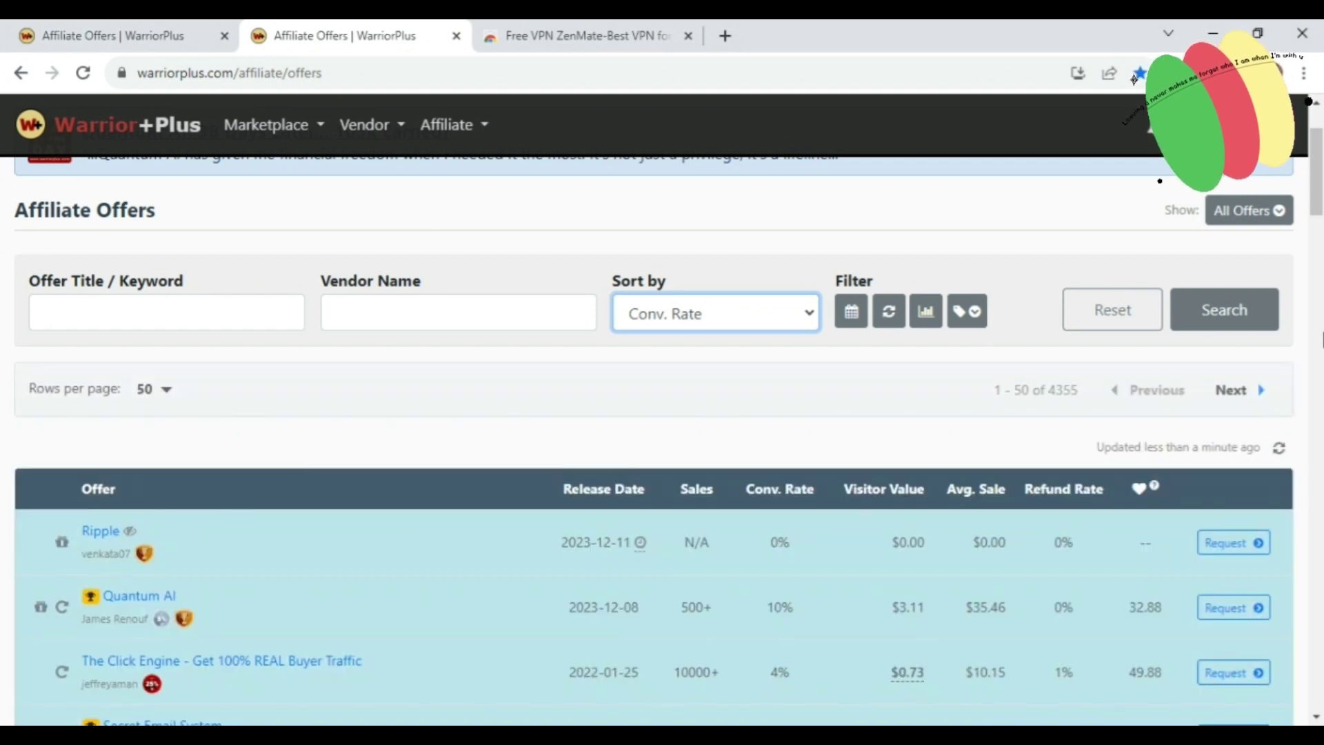
pyautogui.scroll(-5, 1319, 207)
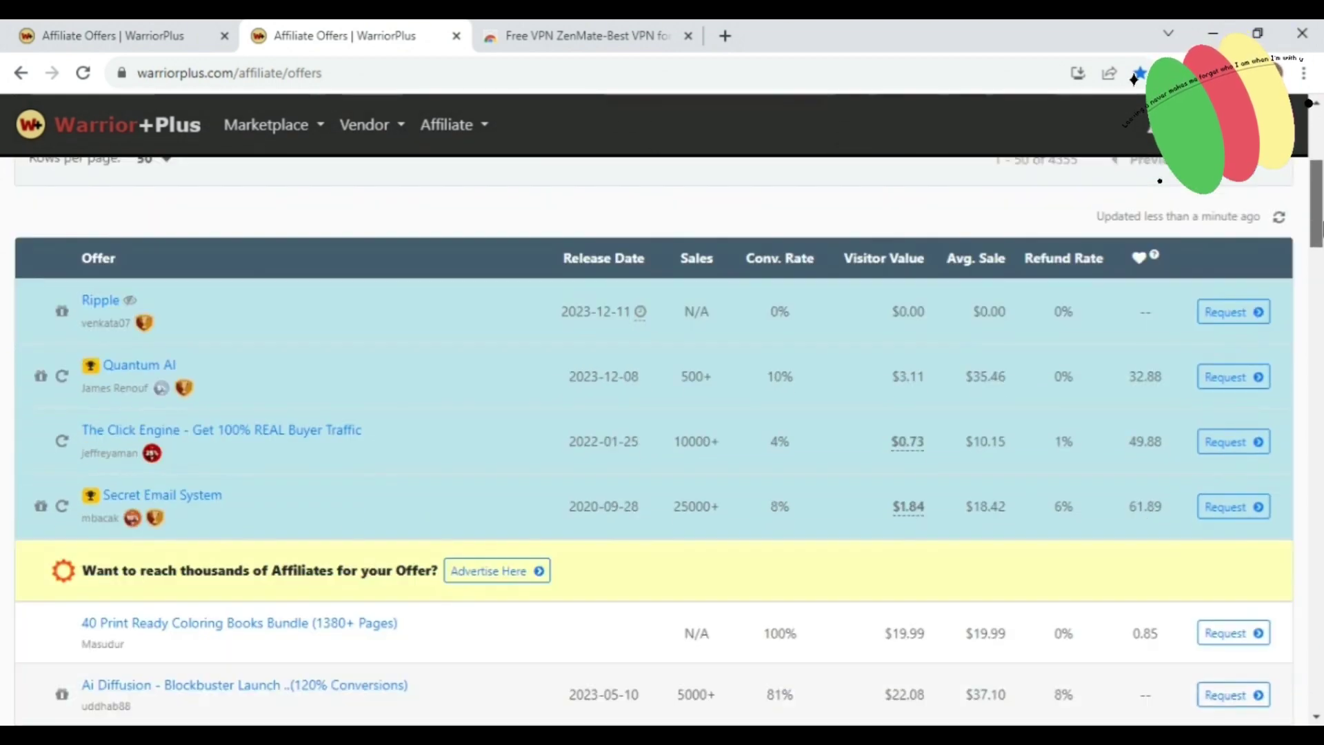
pyautogui.scroll(-1, 1321, 238)
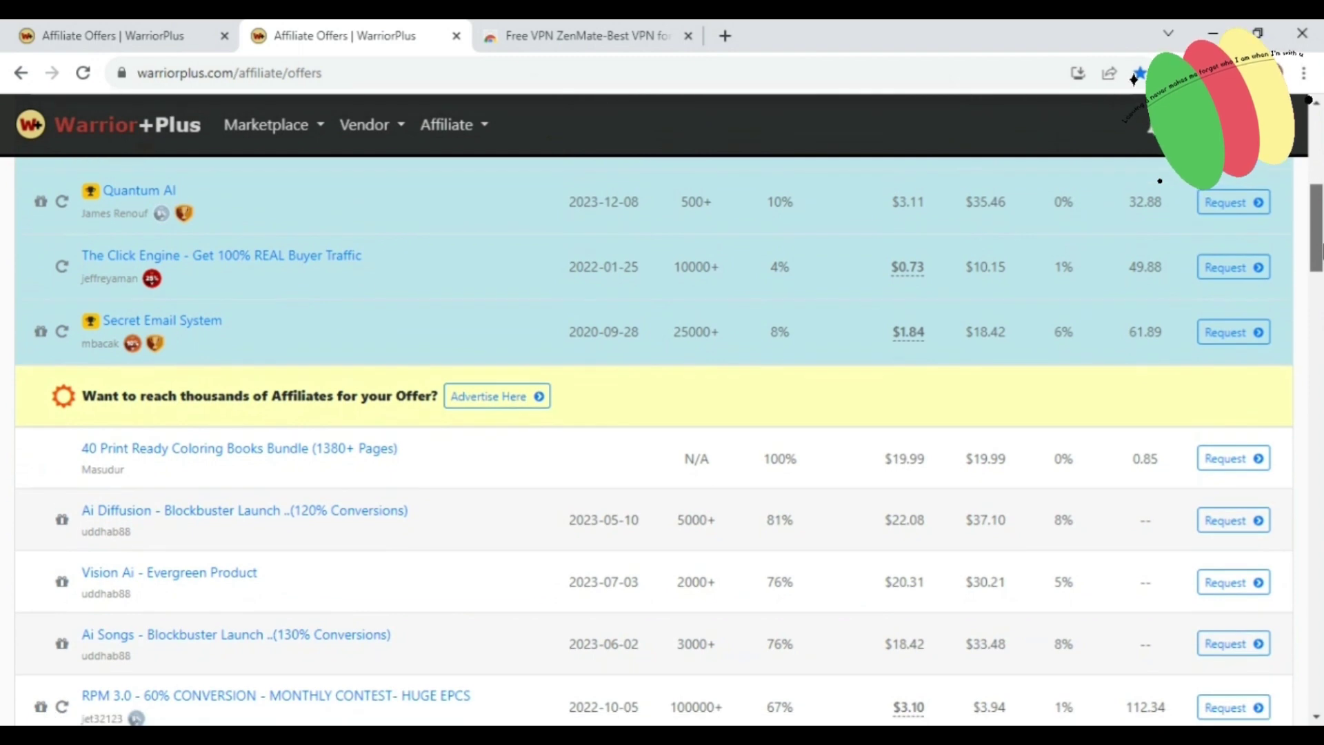
pyautogui.scroll(-1, 1321, 242)
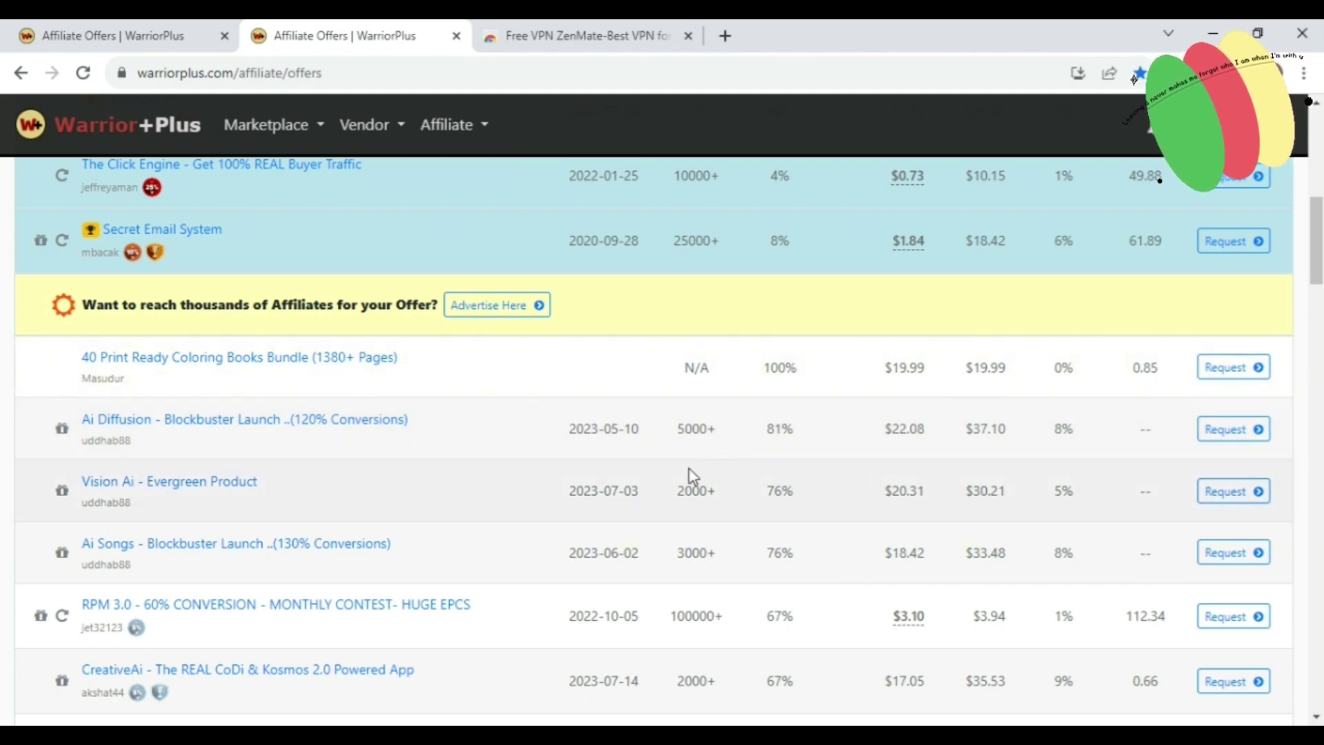
pyautogui.moveTo(1318, 279)
pyautogui.mouseDown()
pyautogui.moveTo(1317, 268)
pyautogui.moveTo(1319, 293)
pyautogui.mouseUp()
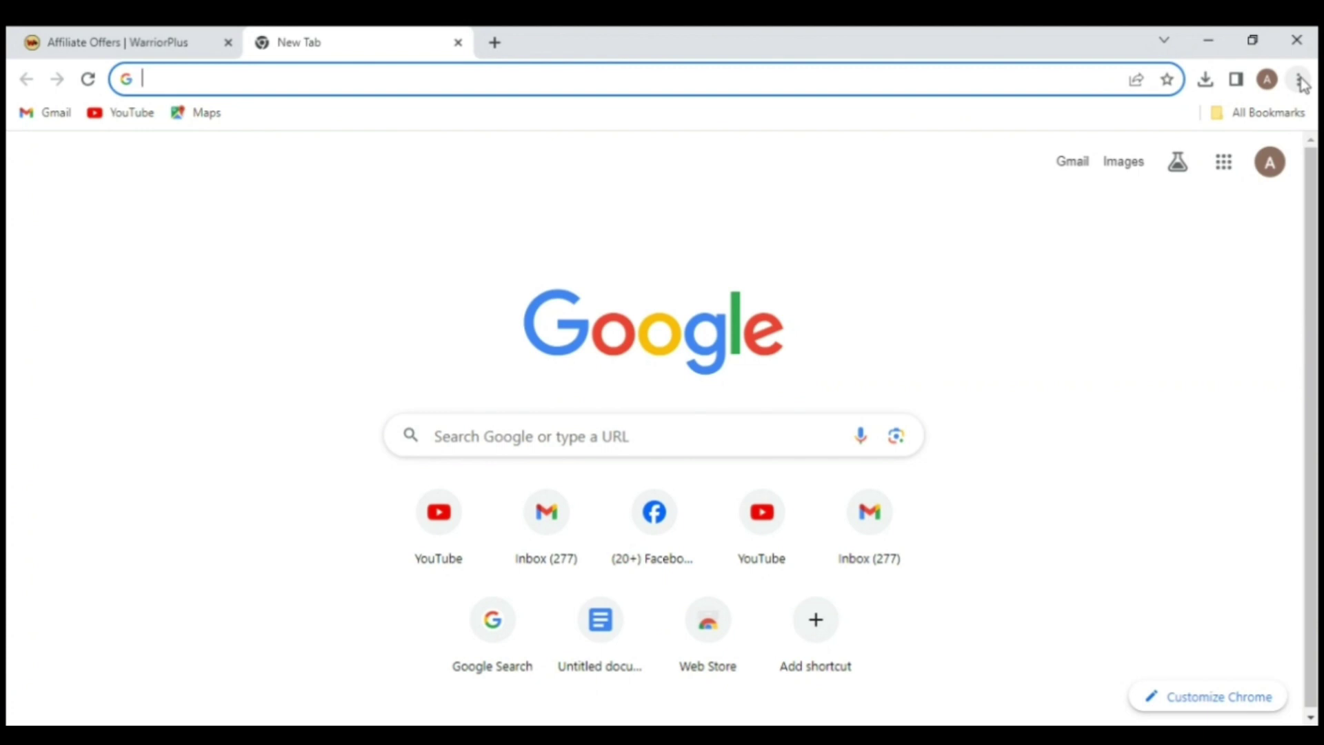
# Step: Go to the browser's extensions page through its settings and open the Chrome Web Store from there
pyautogui.click(1300, 80)
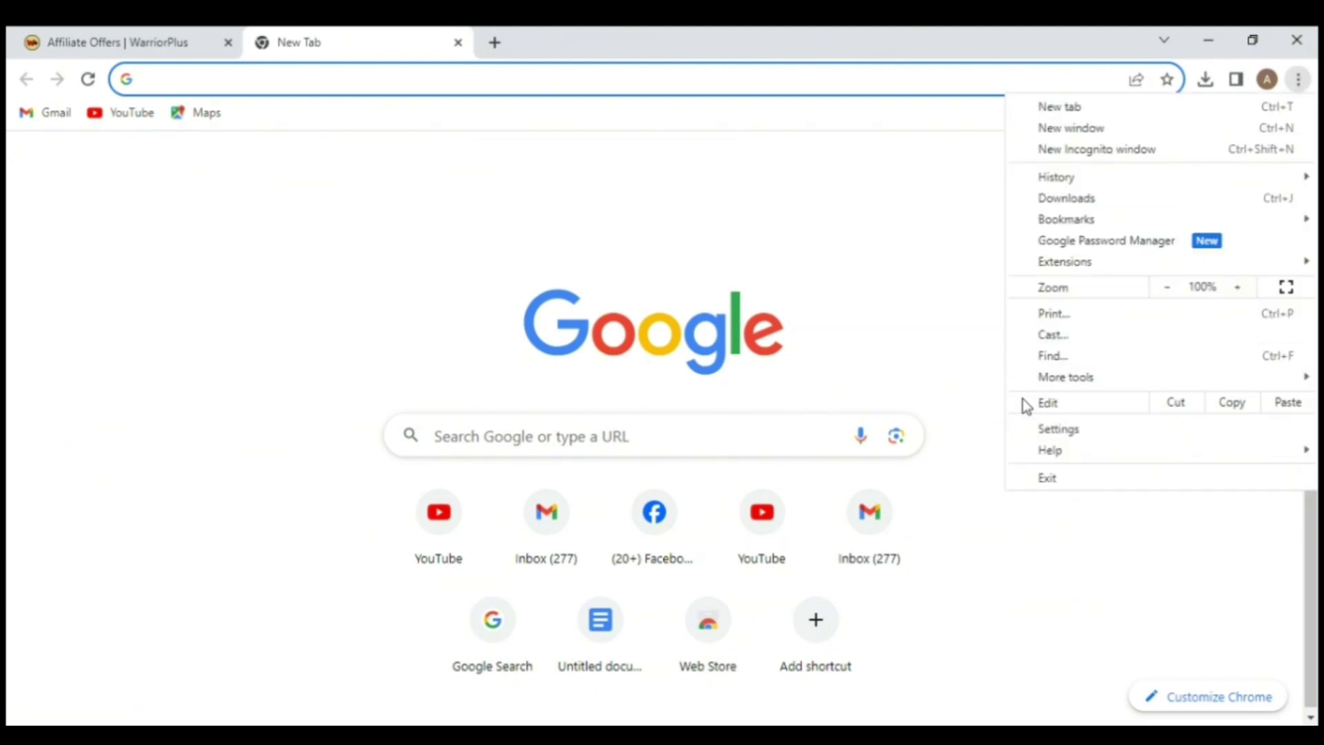
pyautogui.click(1050, 431)
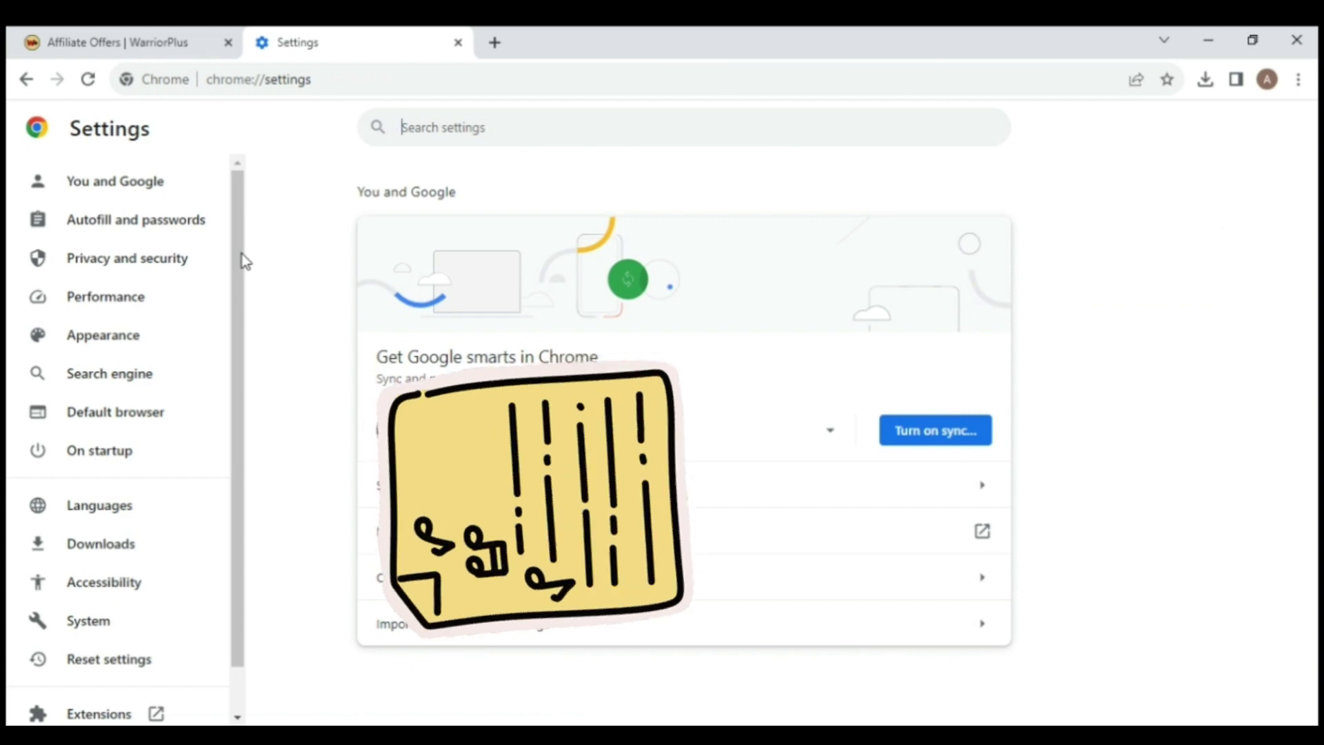
pyautogui.moveTo(241, 257); pyautogui.dragTo(239, 381)
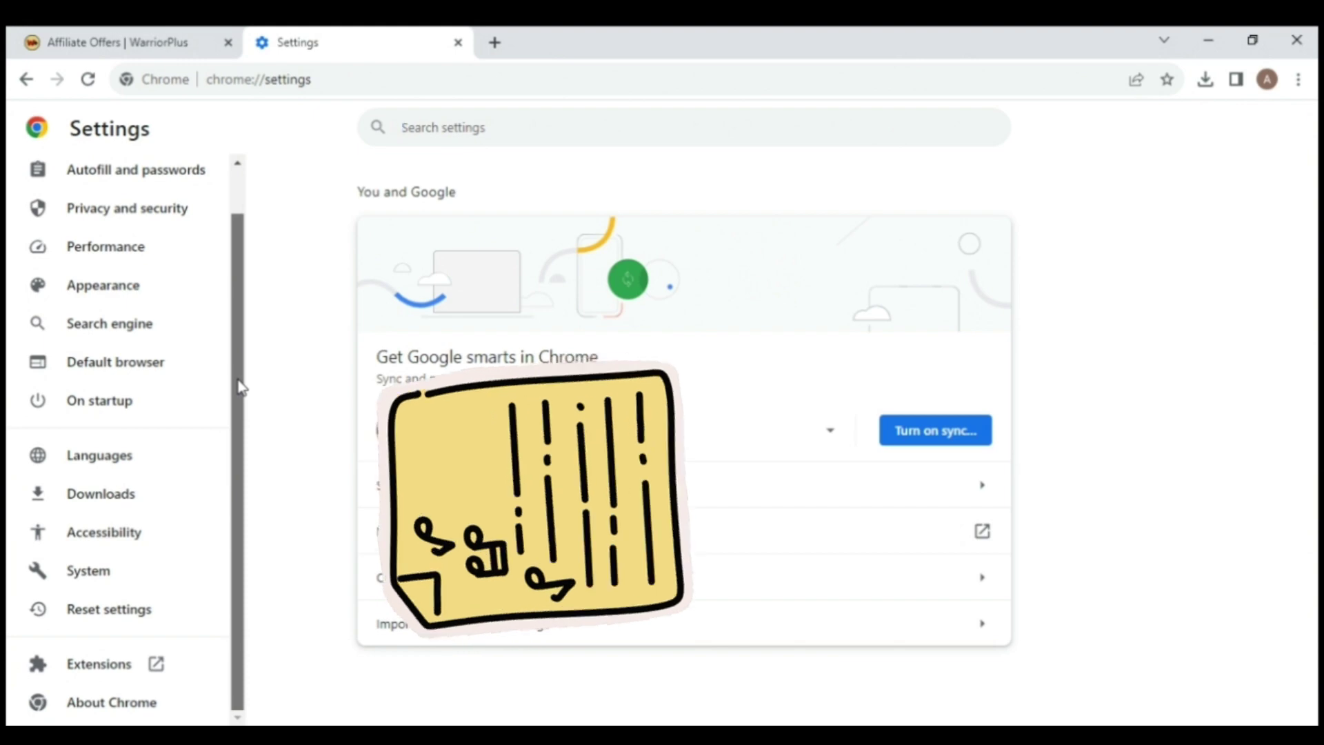
pyautogui.click(85, 675)
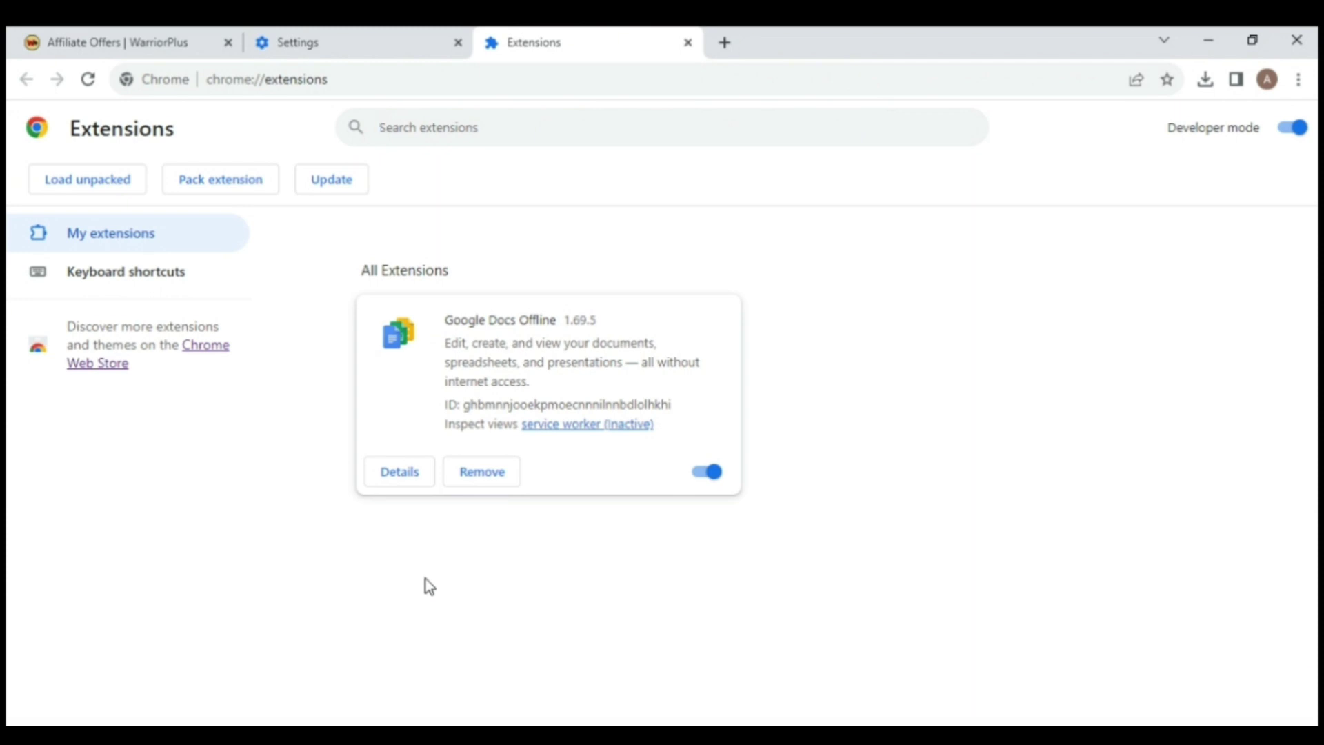
pyautogui.click(94, 377)
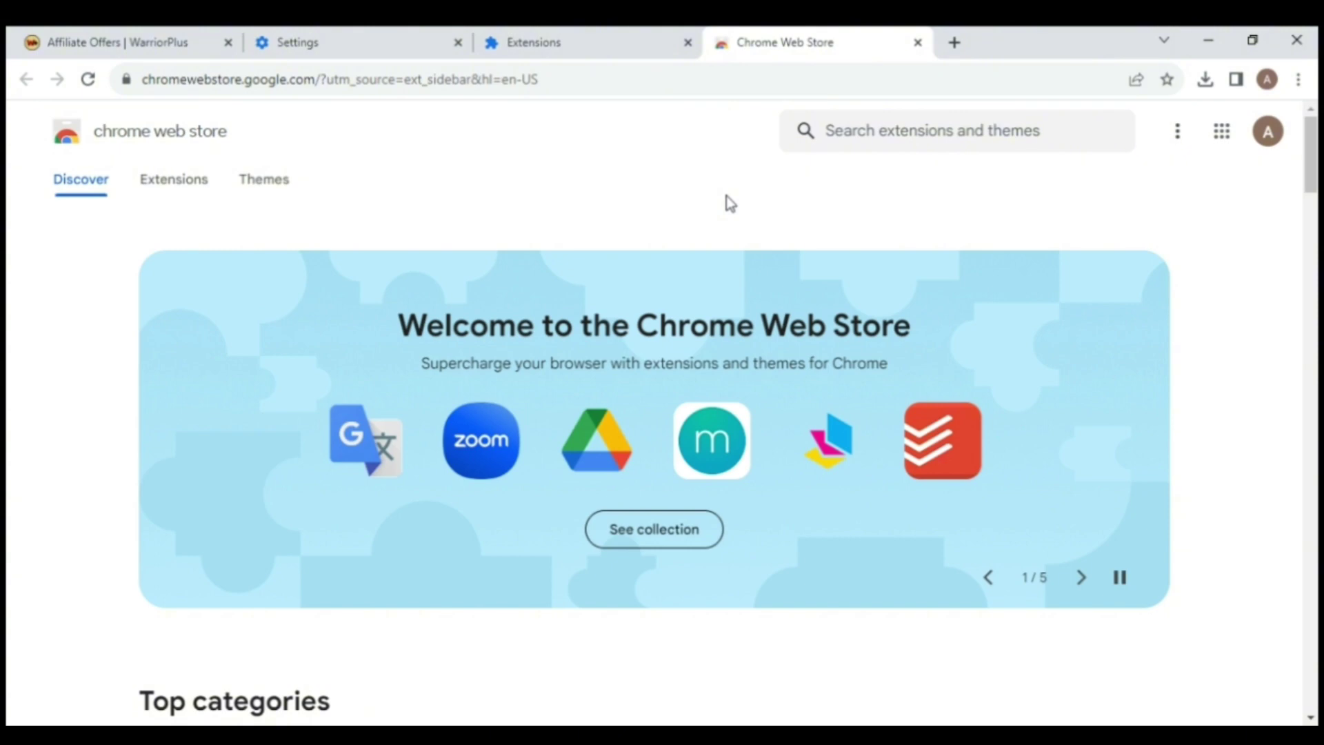
# Step: Search the Chrome Web Store for "zenmate" and open the Free VPN ZenMate-Best VPN for Chrome listing
pyautogui.click(915, 136)
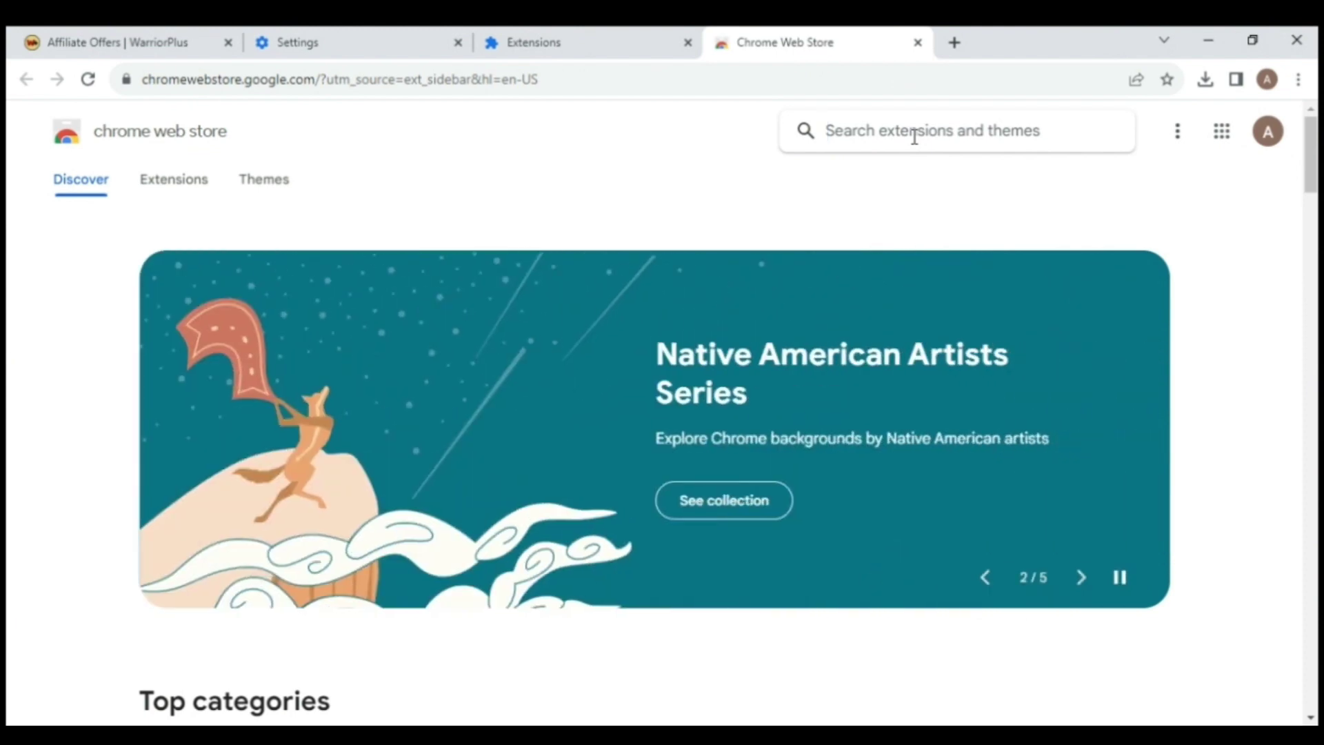
pyautogui.write('zen')
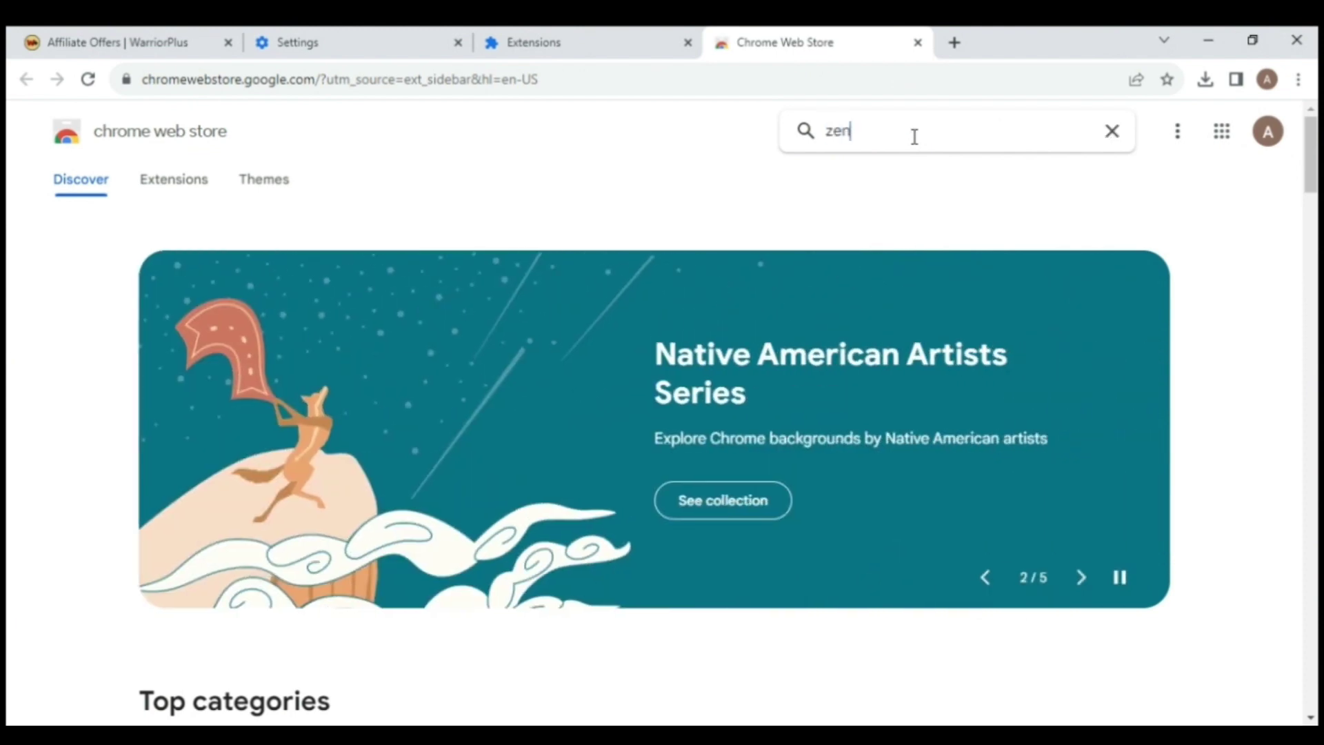
pyautogui.write('mate')
pyautogui.press('Return')
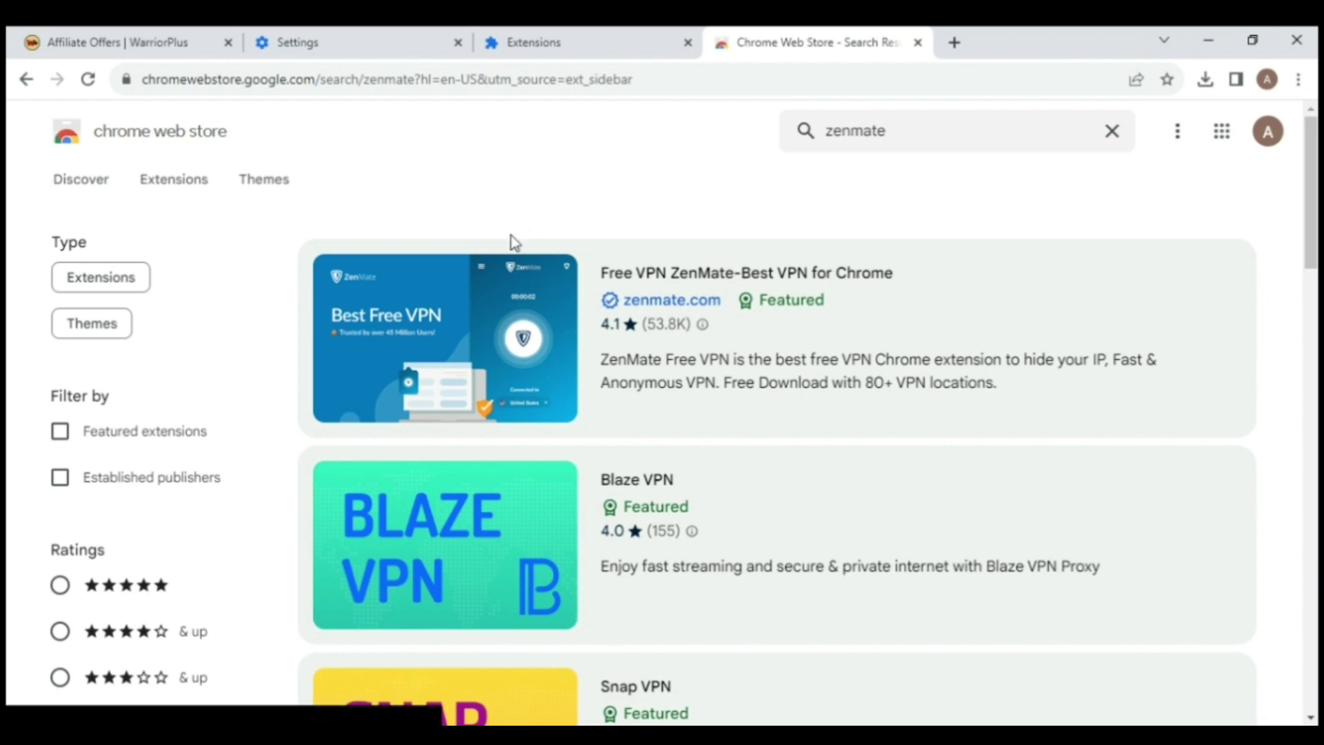
pyautogui.click(505, 327)
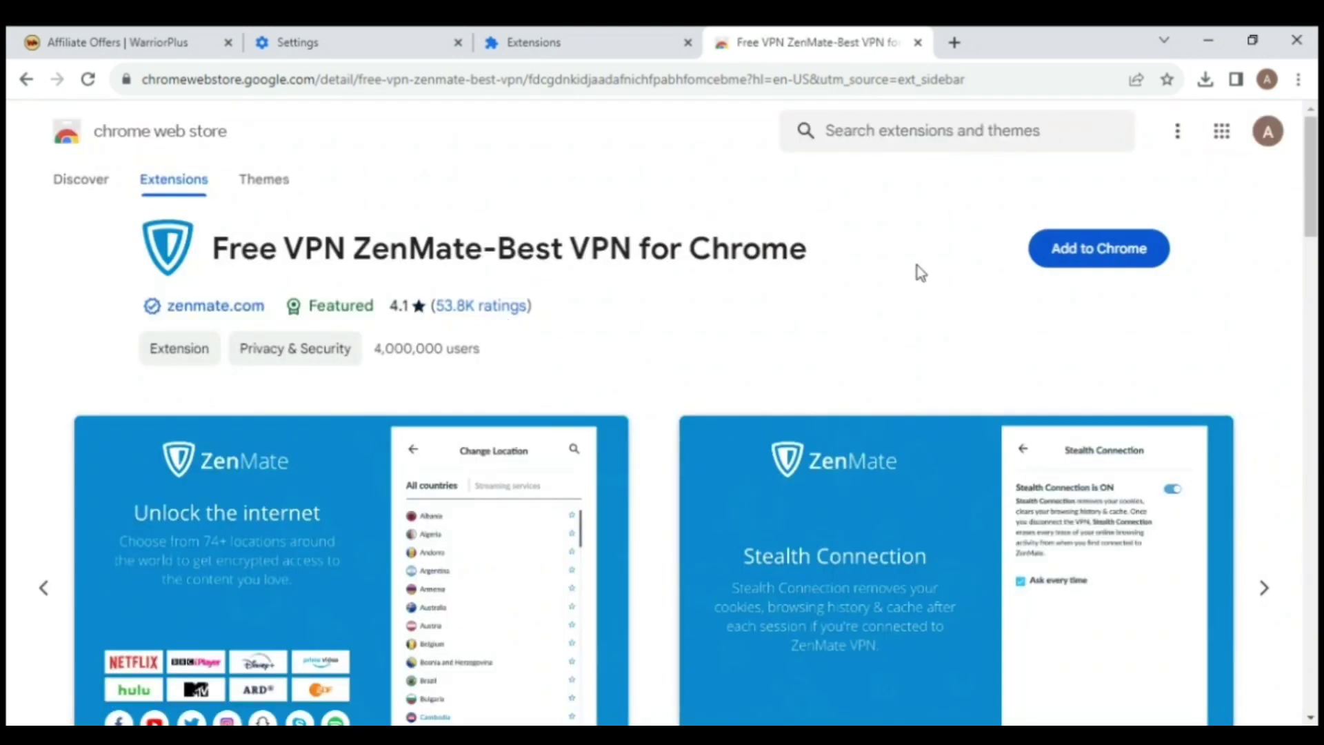
# Step: Install the Free VPN ZenMate extension in Chrome, approve its permissions and dismiss the notice
pyautogui.click(1130, 251)
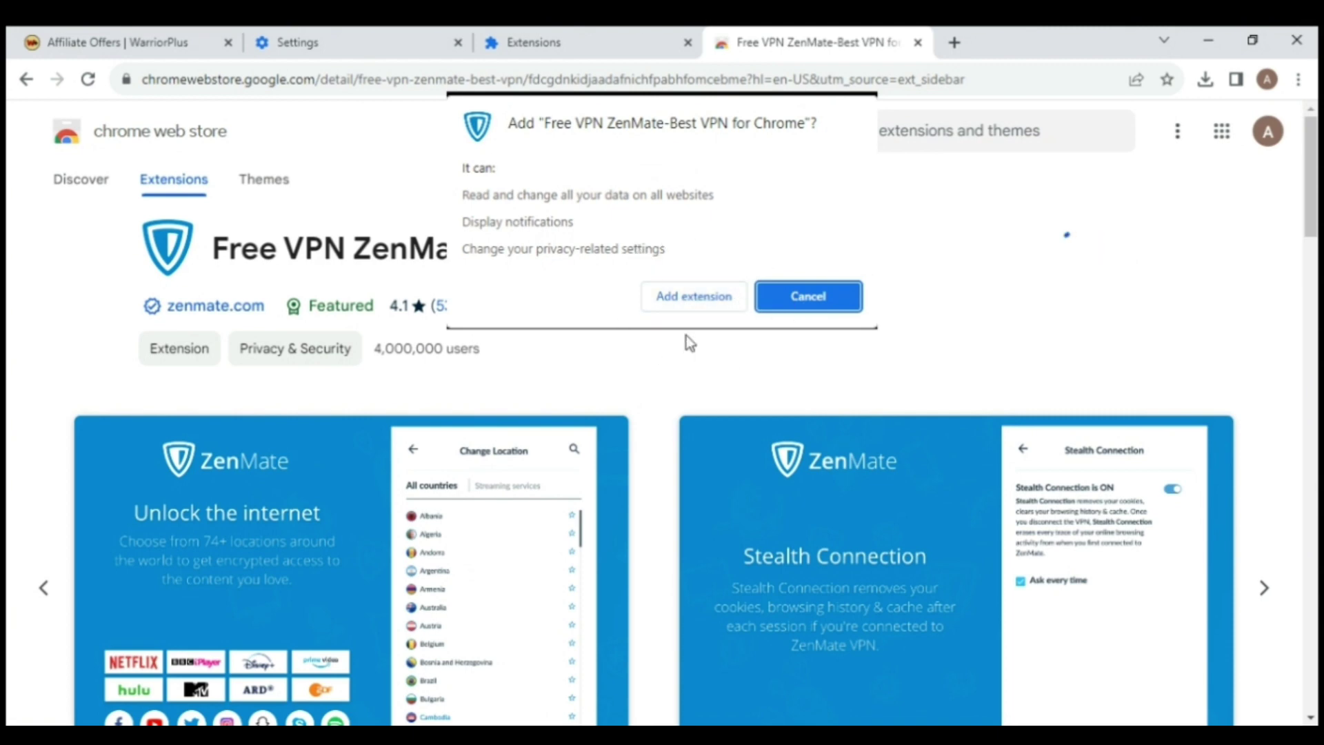
pyautogui.click(687, 301)
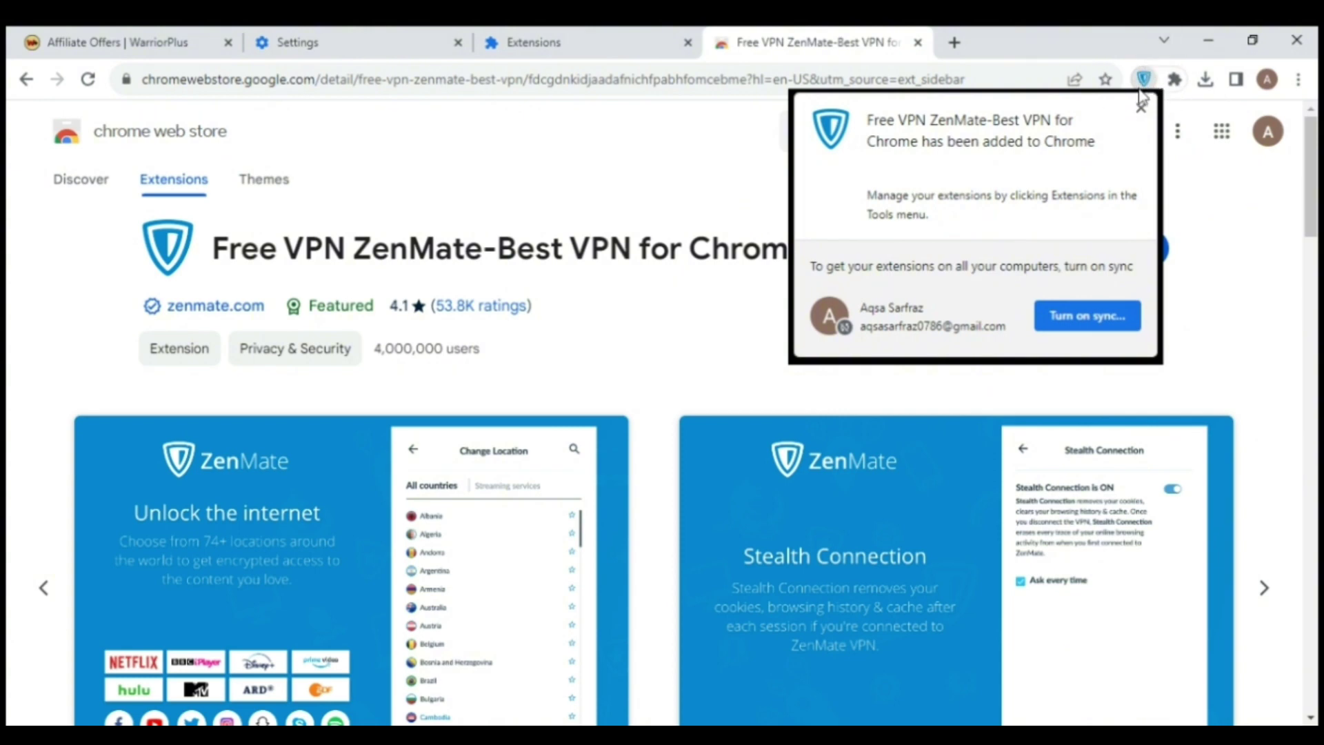
pyautogui.click(1193, 212)
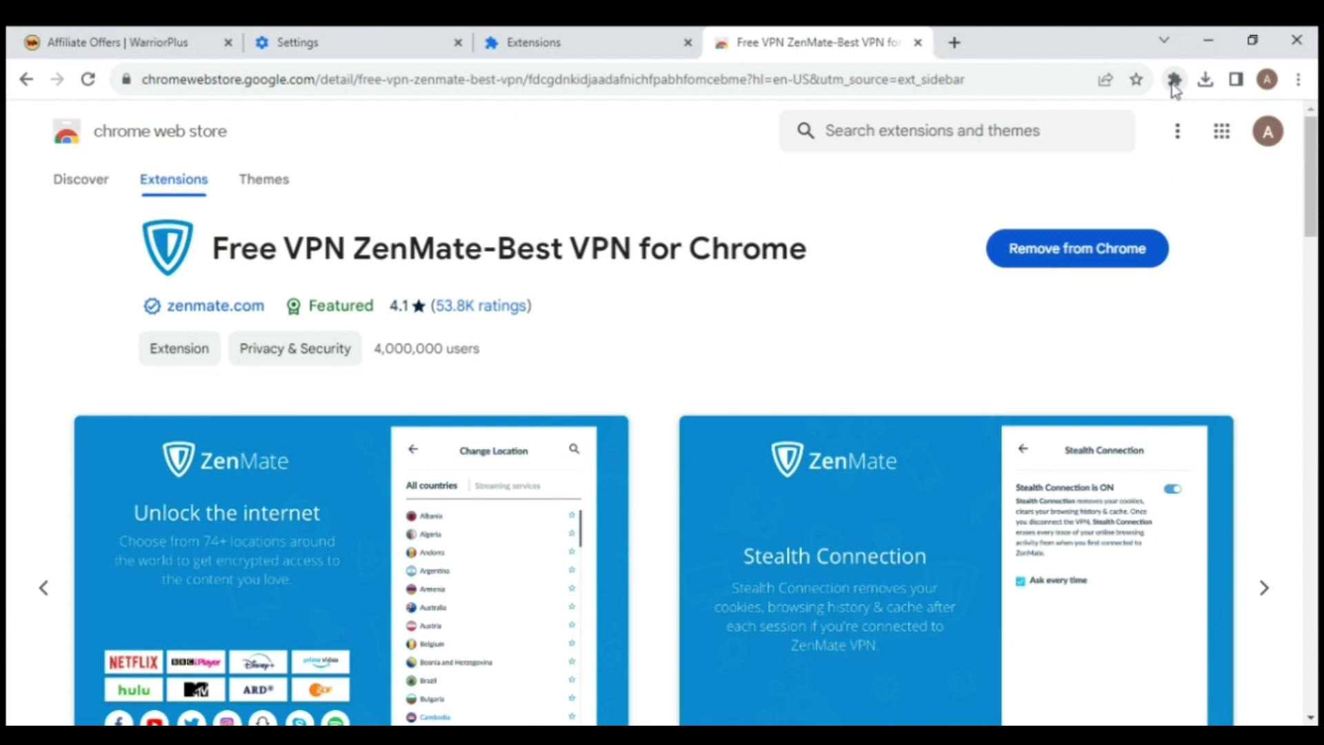
# Step: Open the ZenMate extension, close its quick tour and choose United States as the VPN location
pyautogui.click(1175, 80)
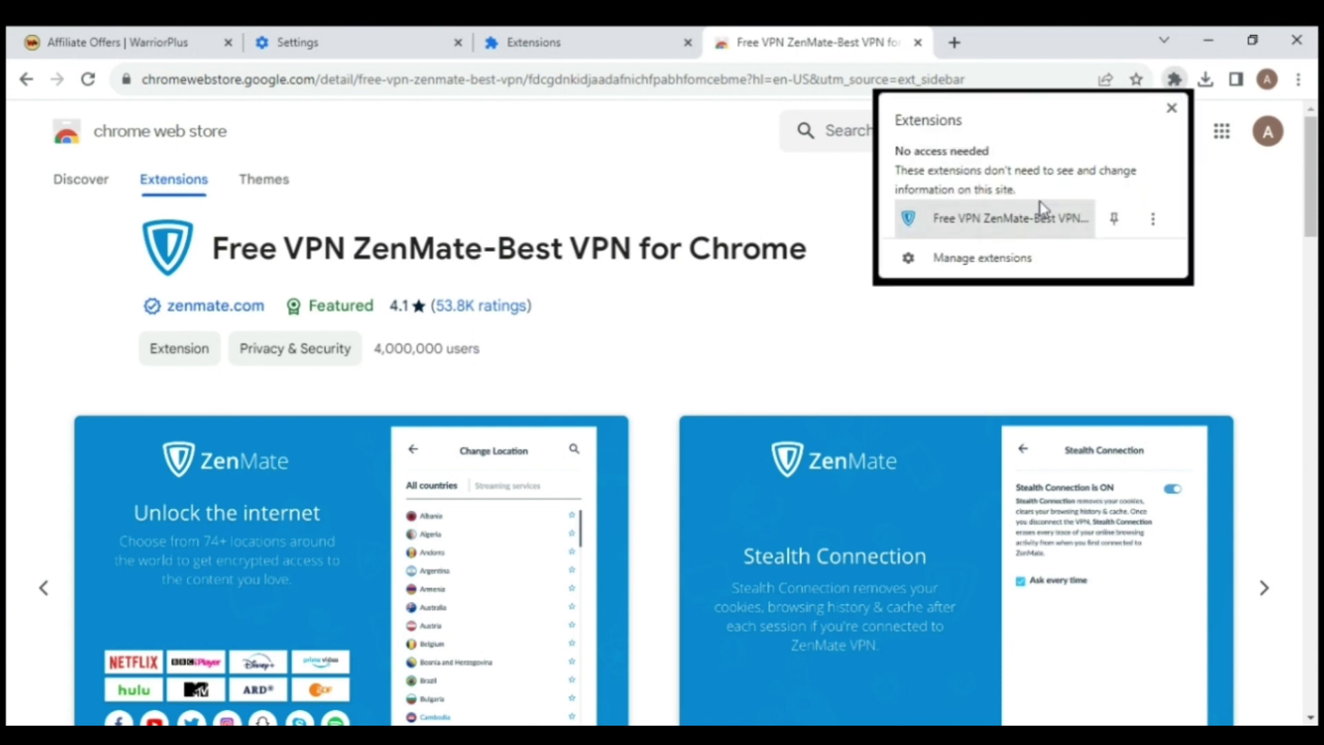
pyautogui.click(1048, 219)
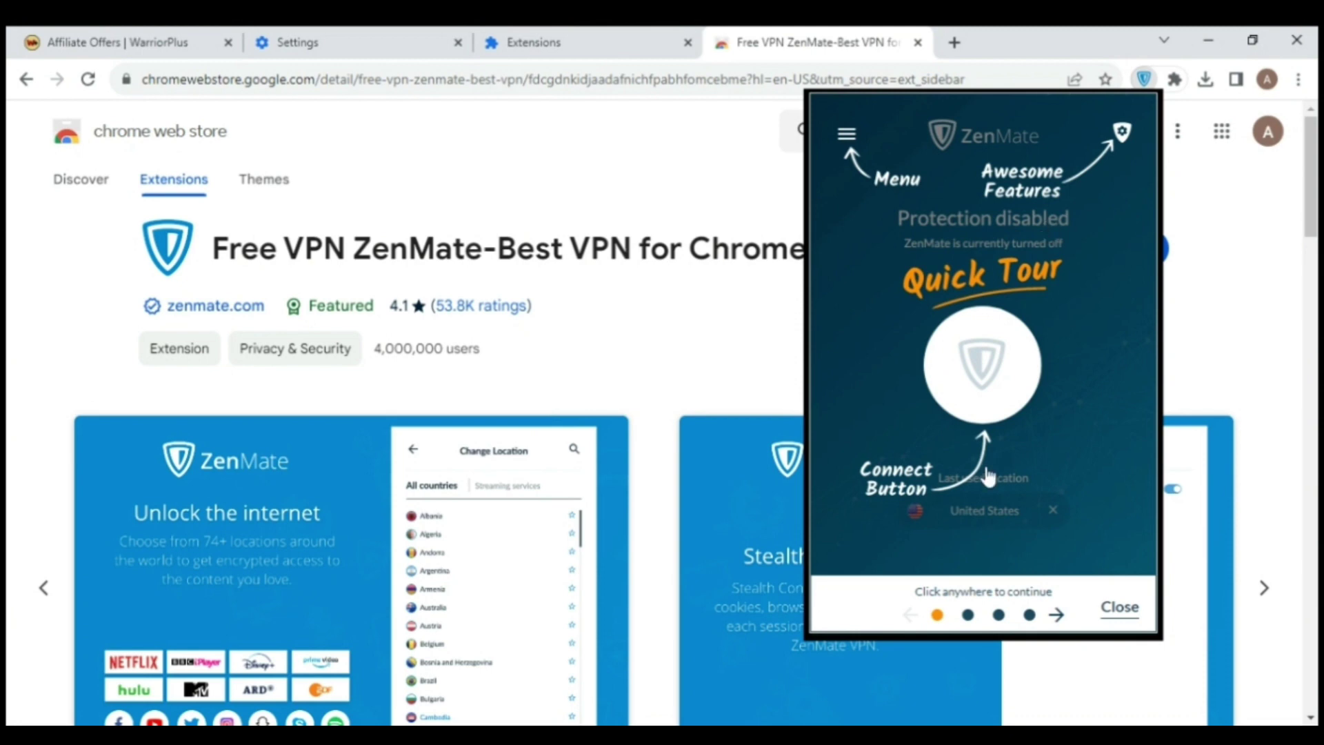
pyautogui.click(1126, 610)
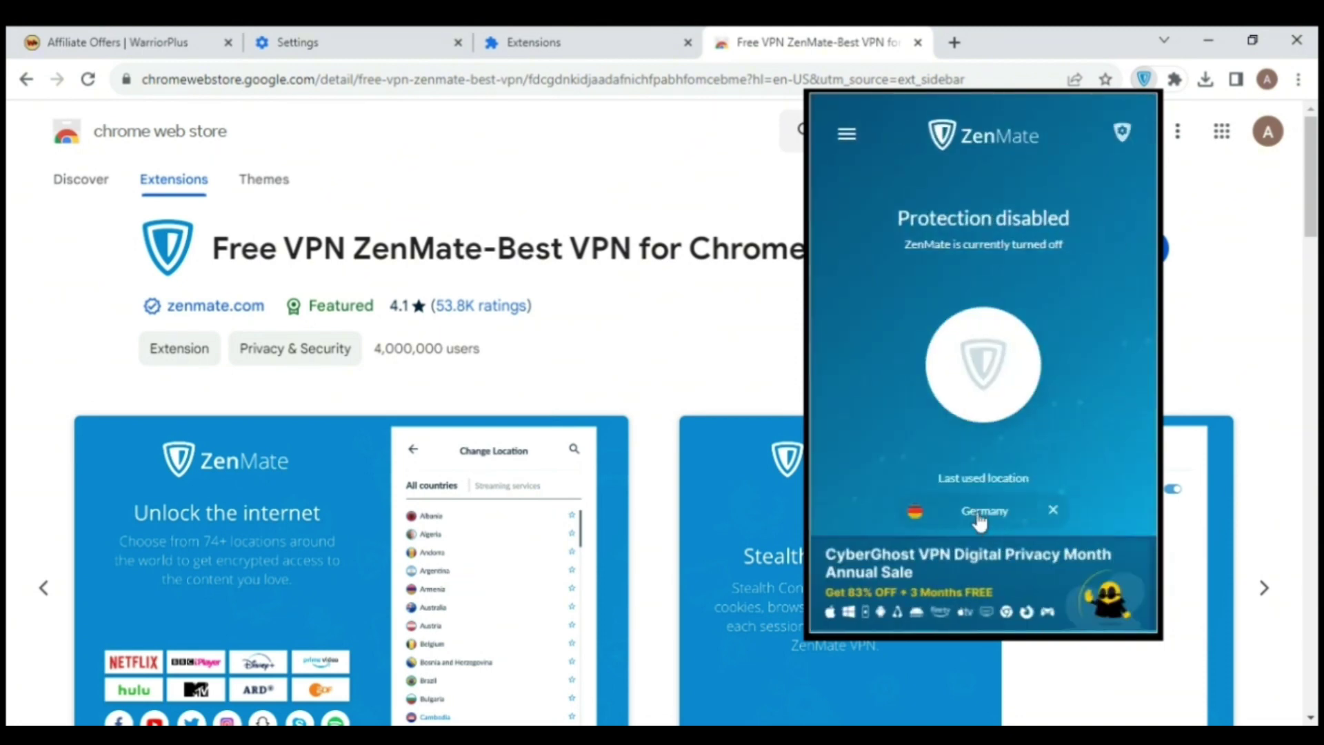
pyautogui.click(977, 516)
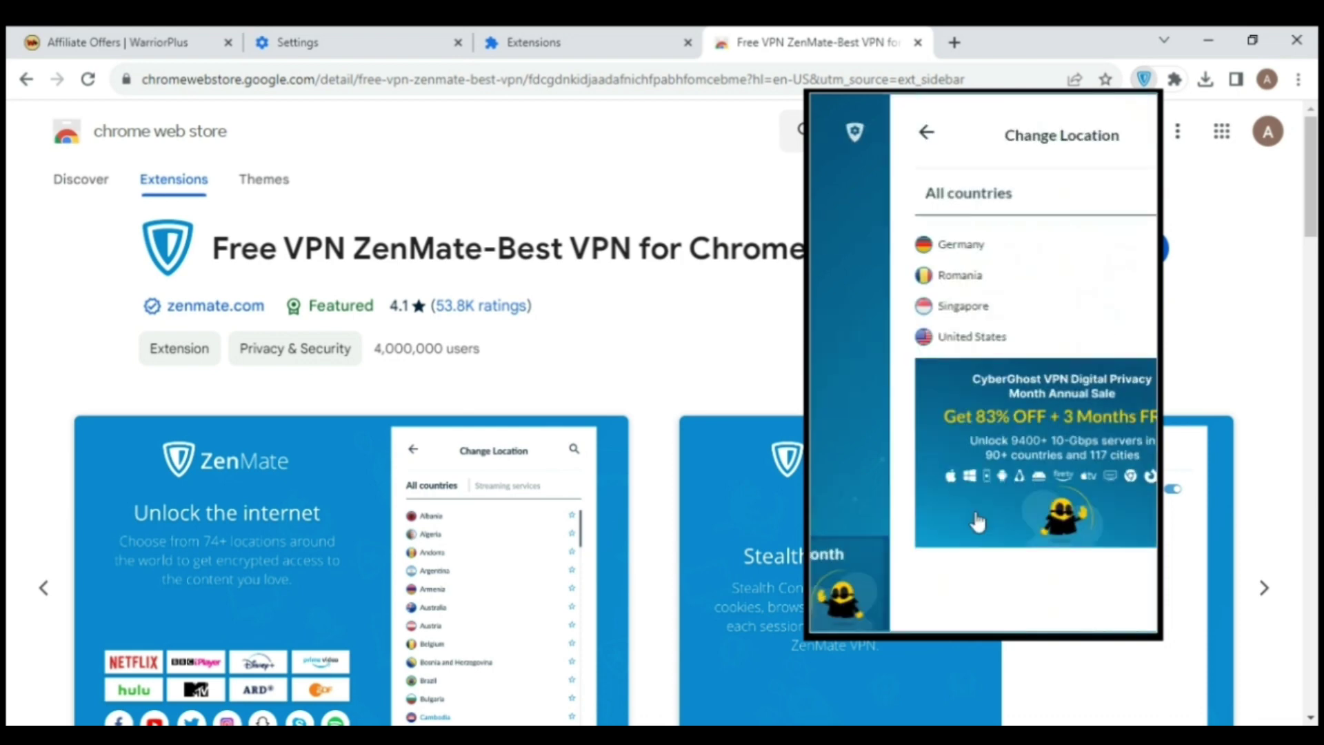
pyautogui.click(917, 338)
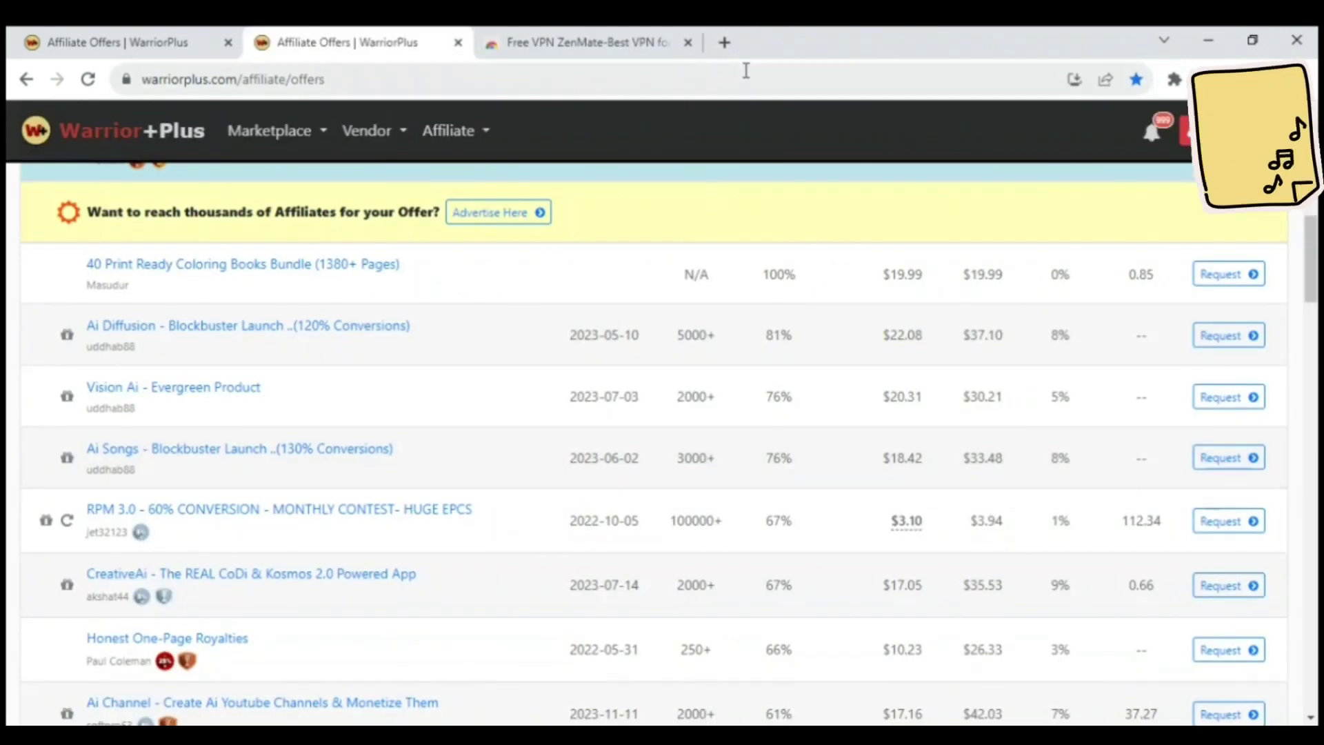
# Step: Open YouTube in a new browser tab and search for "ai technology"
pyautogui.click(724, 43)
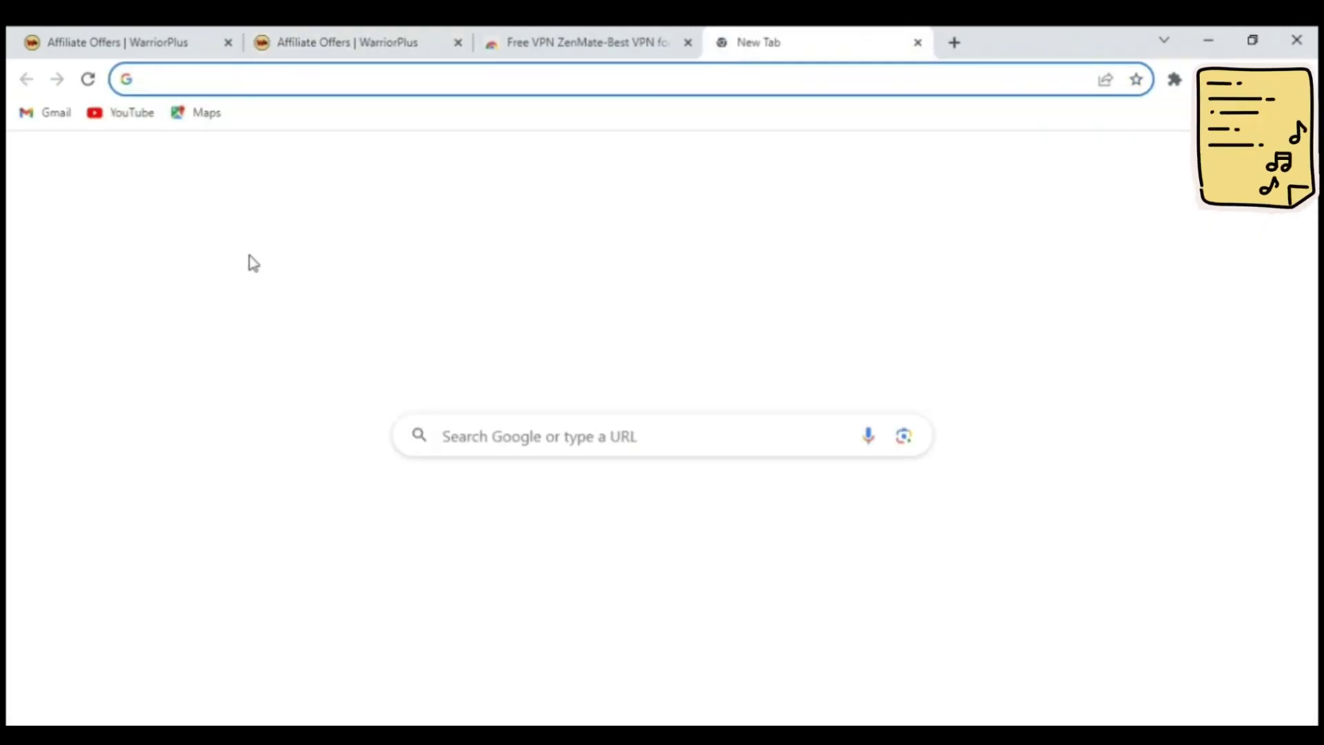
pyautogui.click(455, 528)
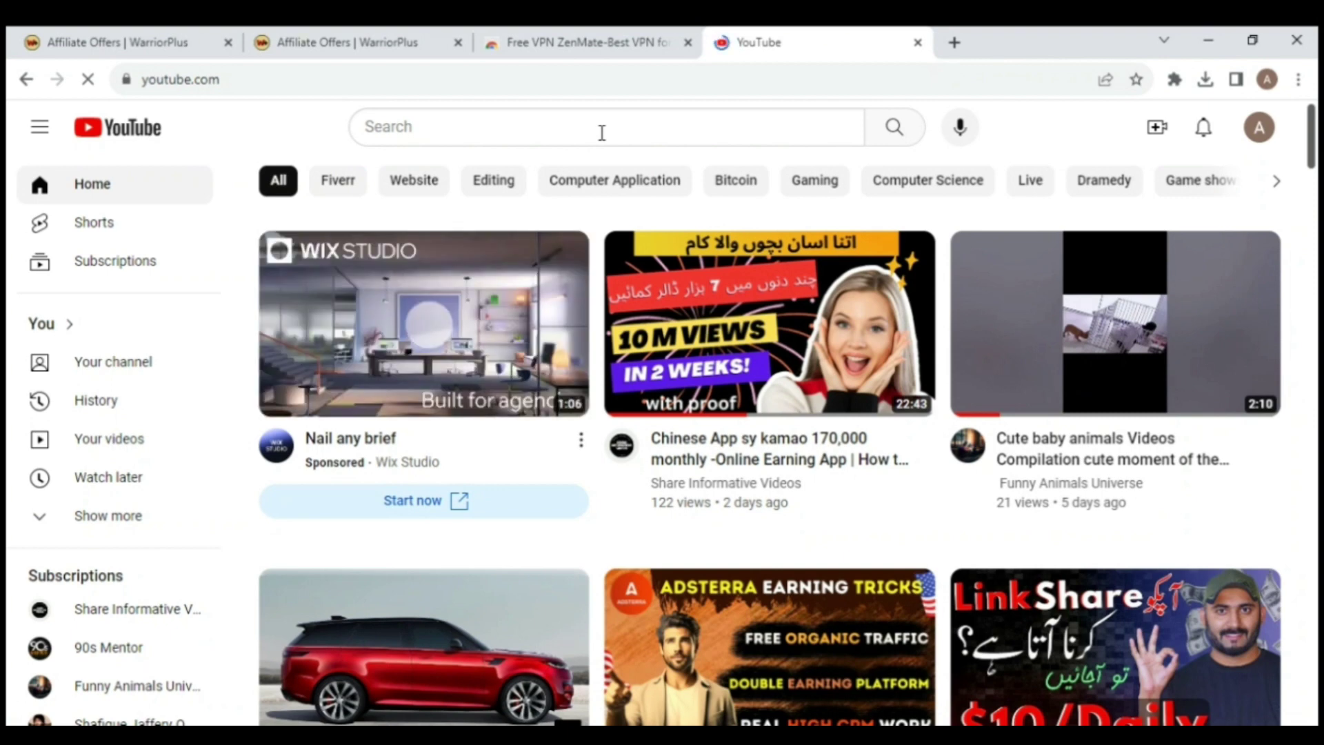
pyautogui.click(578, 127)
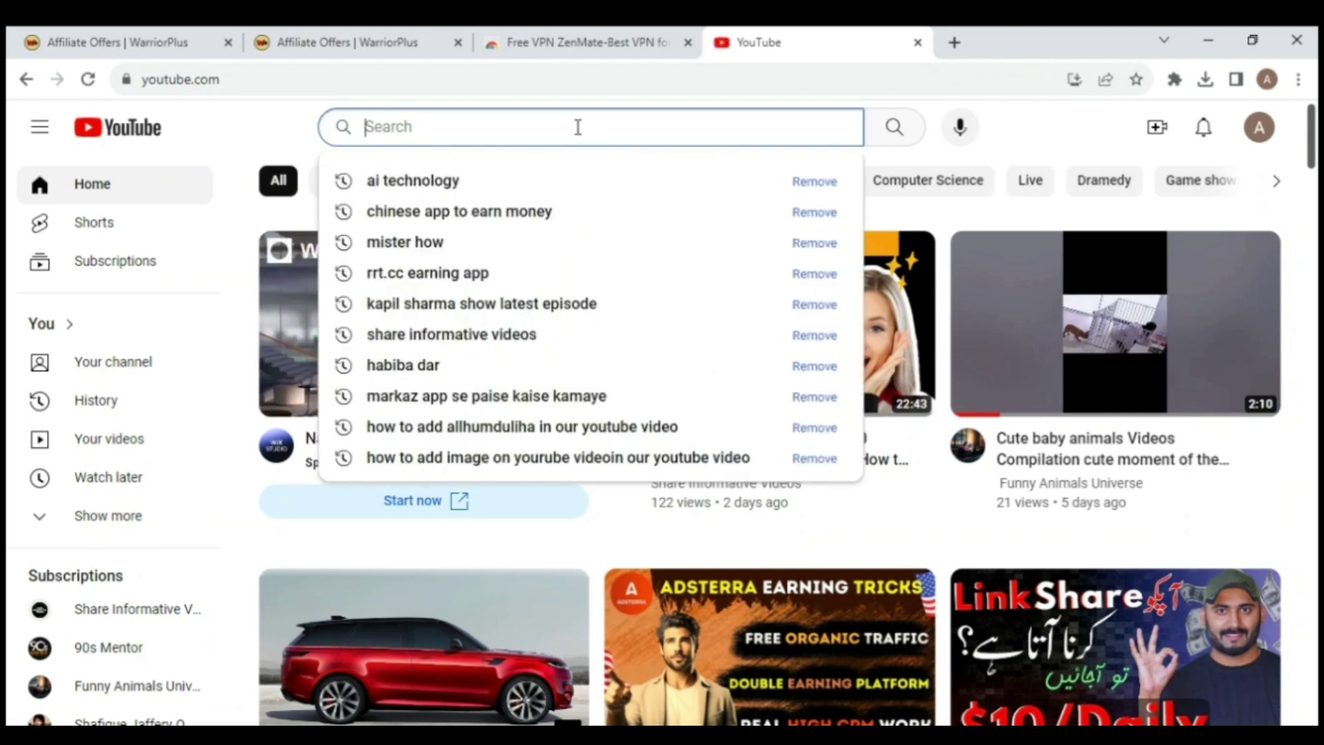
pyautogui.write('ai')
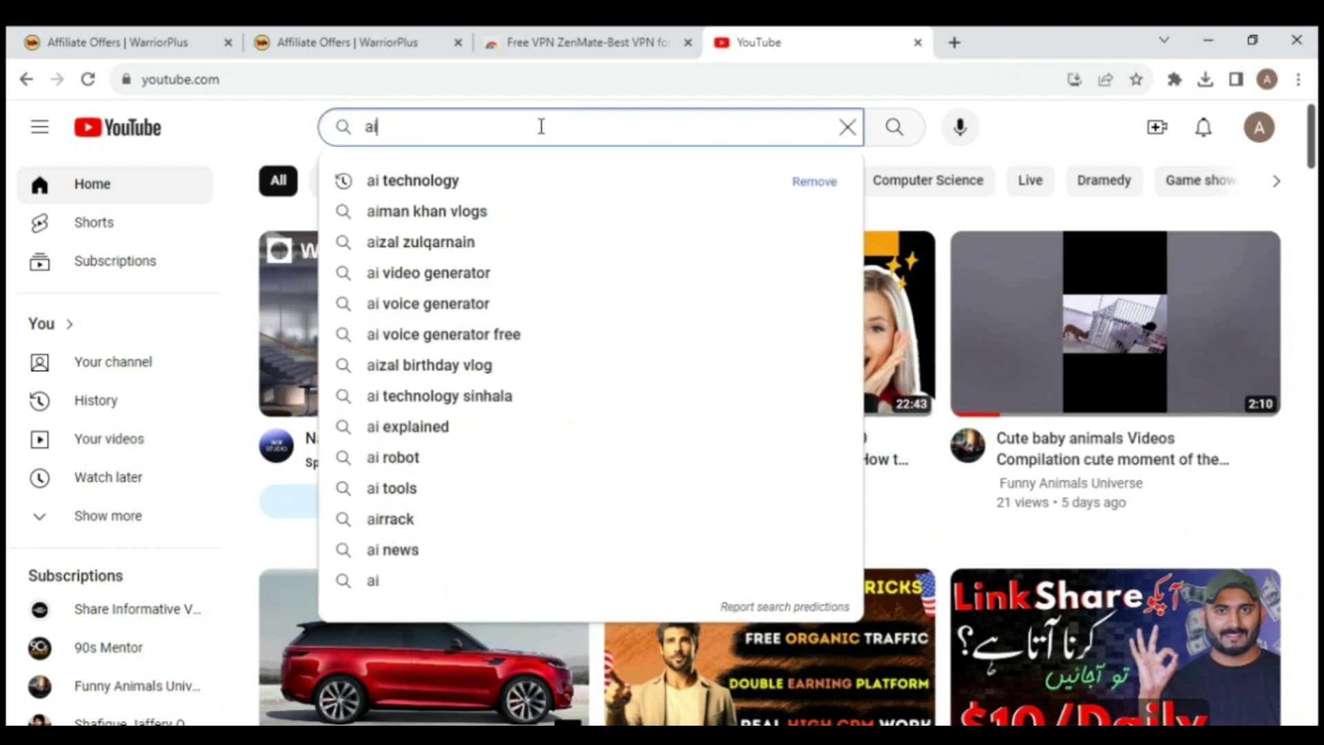
pyautogui.click(456, 183)
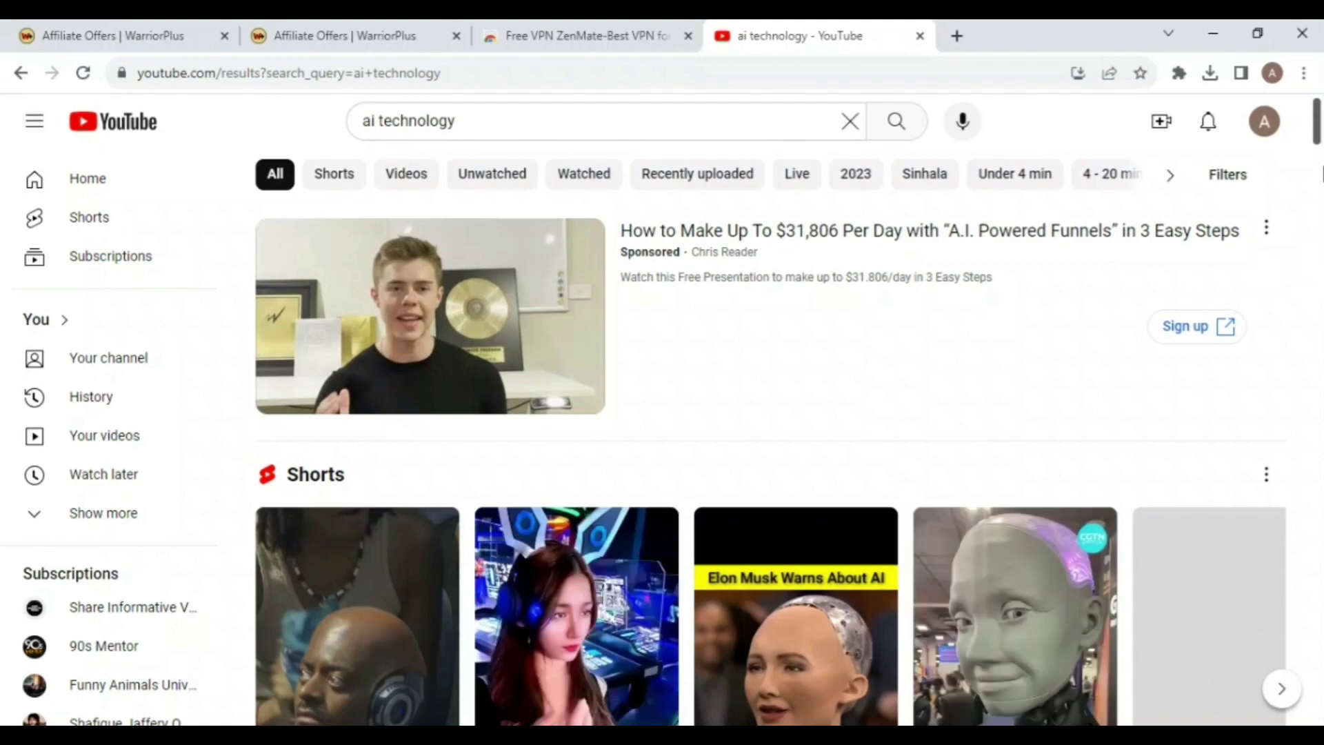
# Step: Open the "Most Advanced And Realistic Humanoid Robot" Short from the results, select its web address and check the recent downloads
pyautogui.moveTo(1318, 131); pyautogui.dragTo(1318, 153)
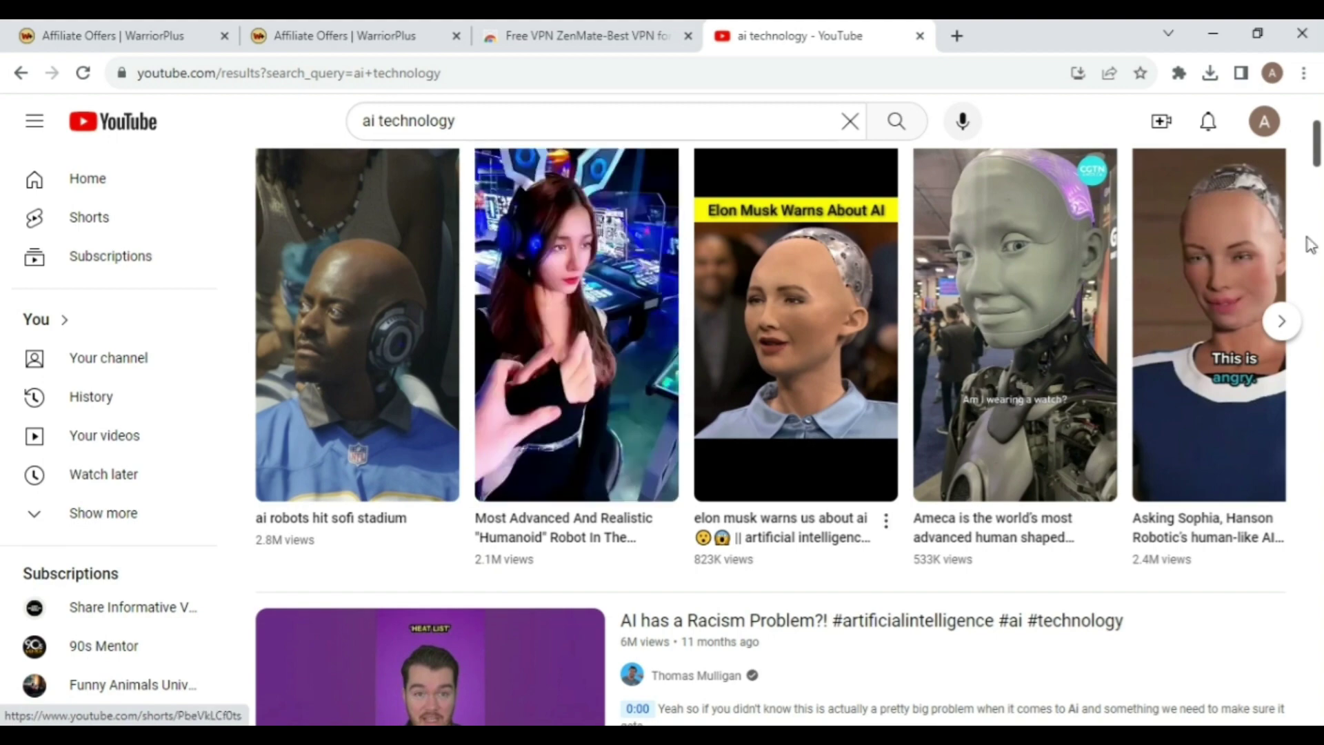
pyautogui.scroll(2, 1317, 169)
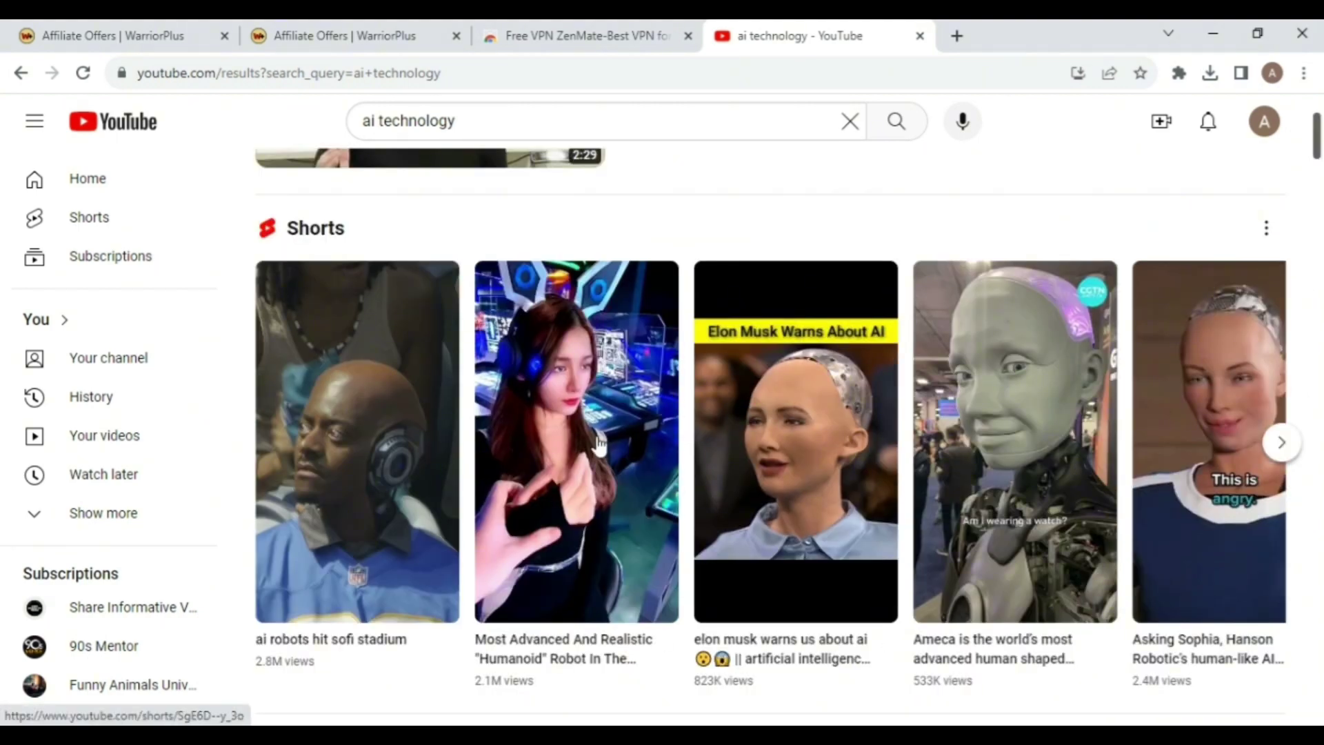
pyautogui.click(599, 441)
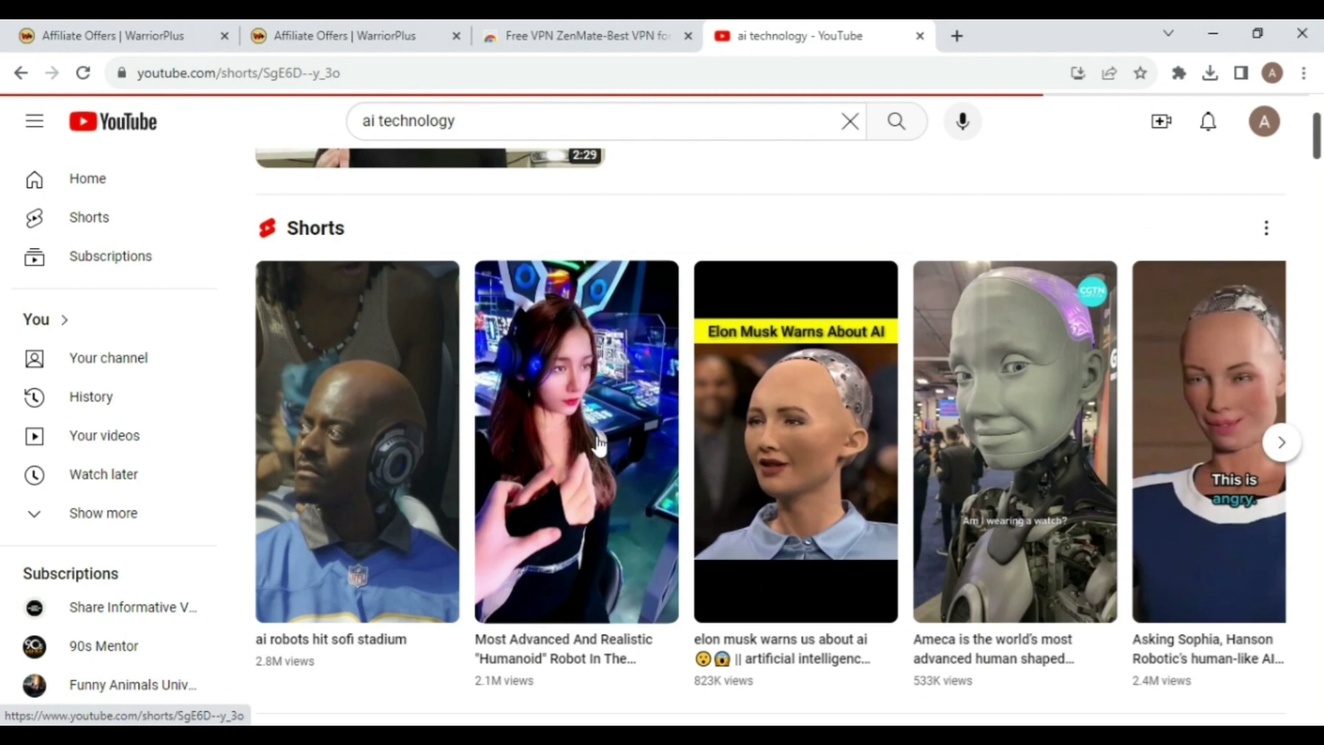
pyautogui.hotkey('ctrl', 'l')
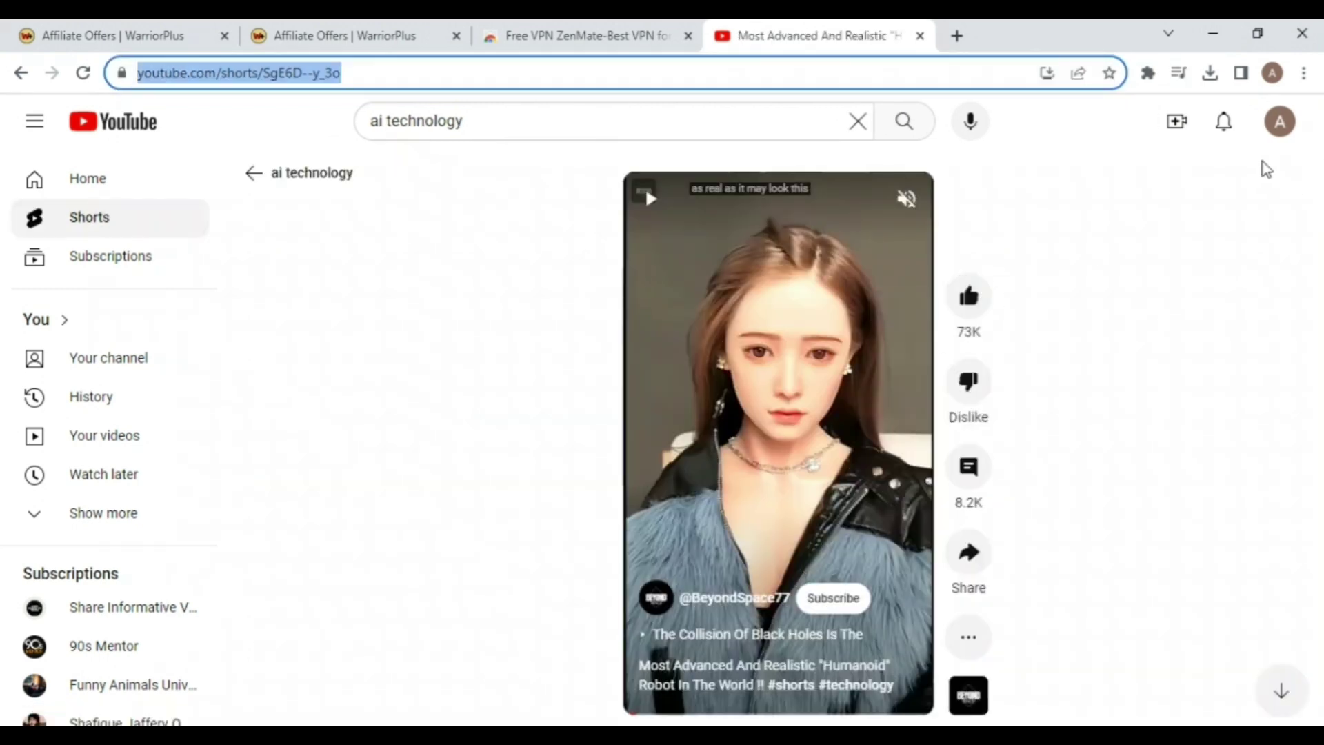
pyautogui.click(1210, 73)
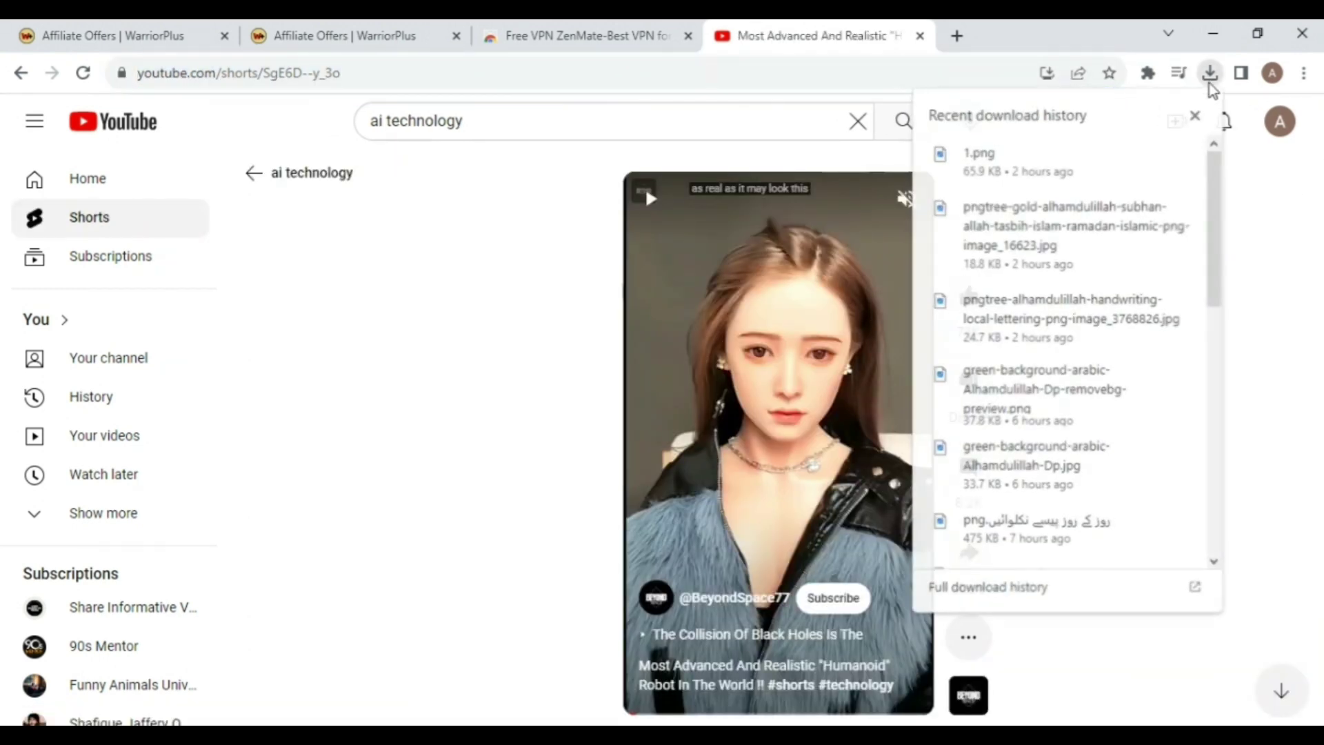
pyautogui.click(985, 44)
# Step: Open Canva in a new browser tab and create a blank Mobile Video design from the video formats
pyautogui.click(958, 37)
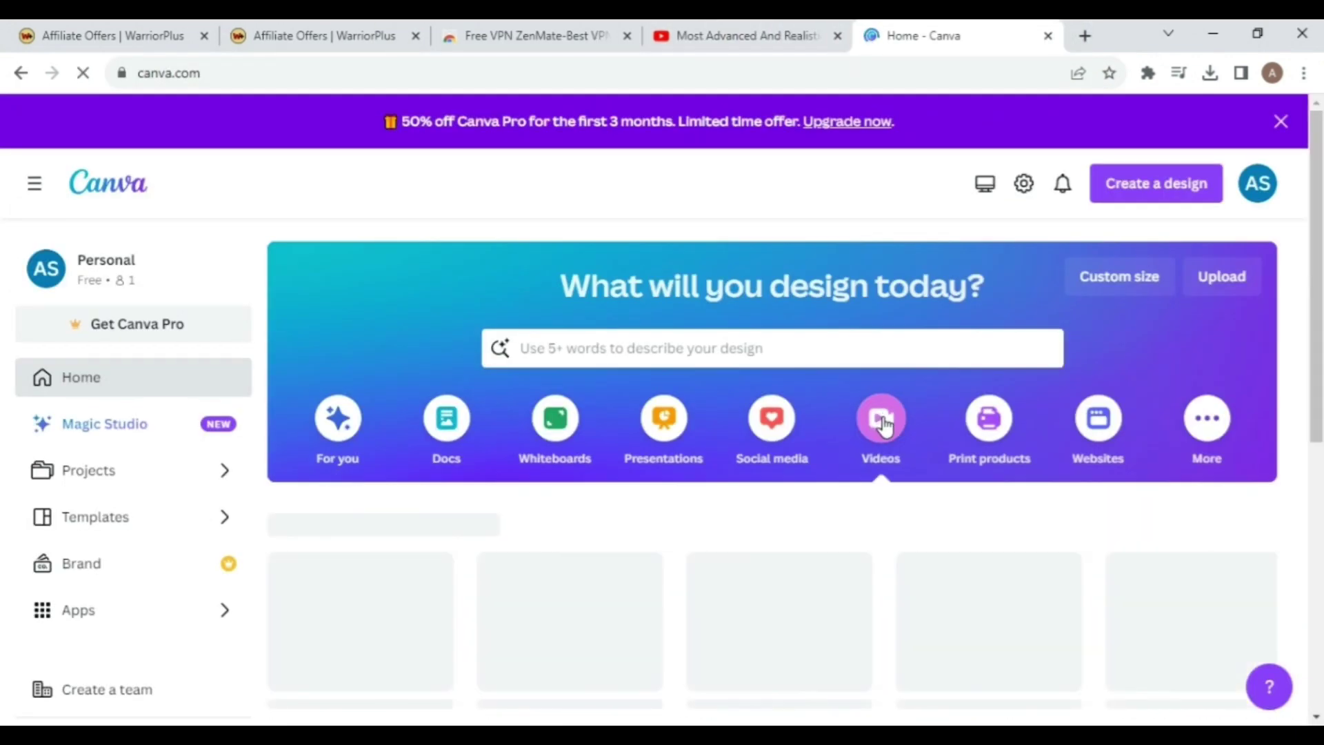
pyautogui.scroll(-3, 1321, 352)
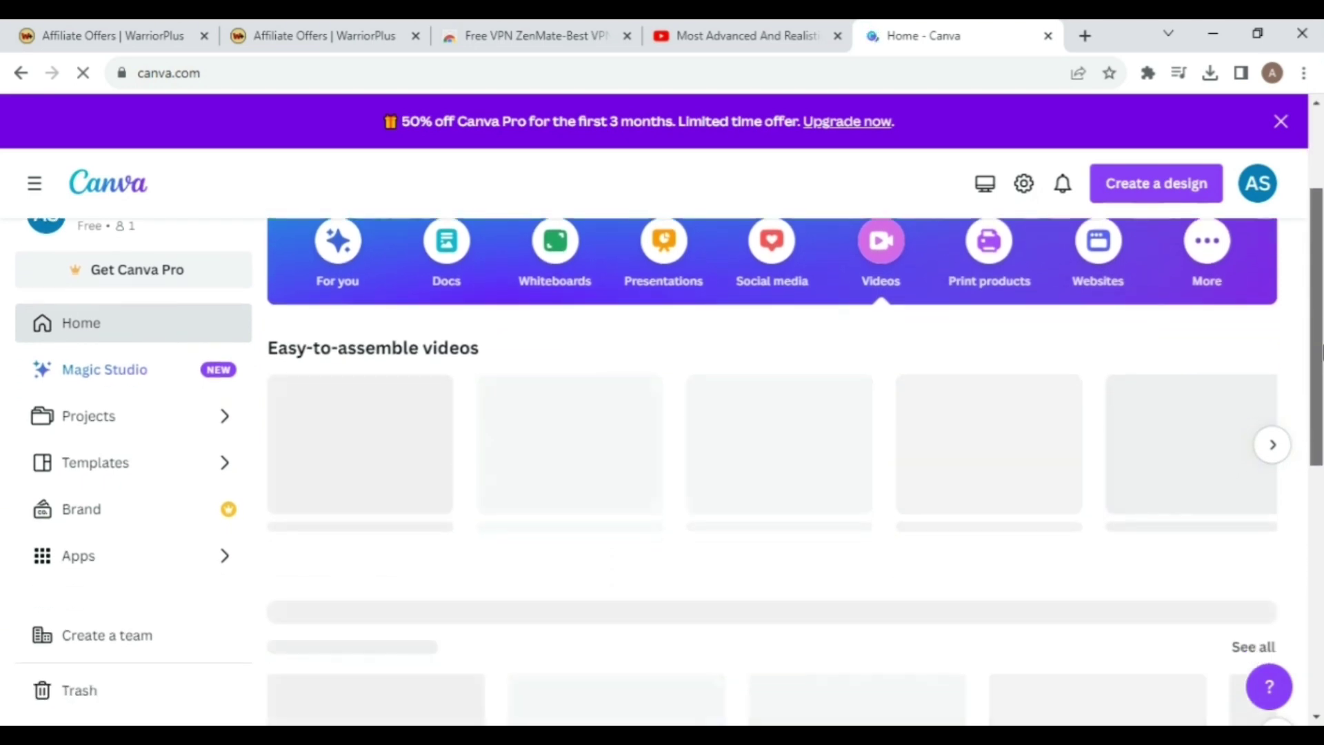
pyautogui.moveTo(810, 447)
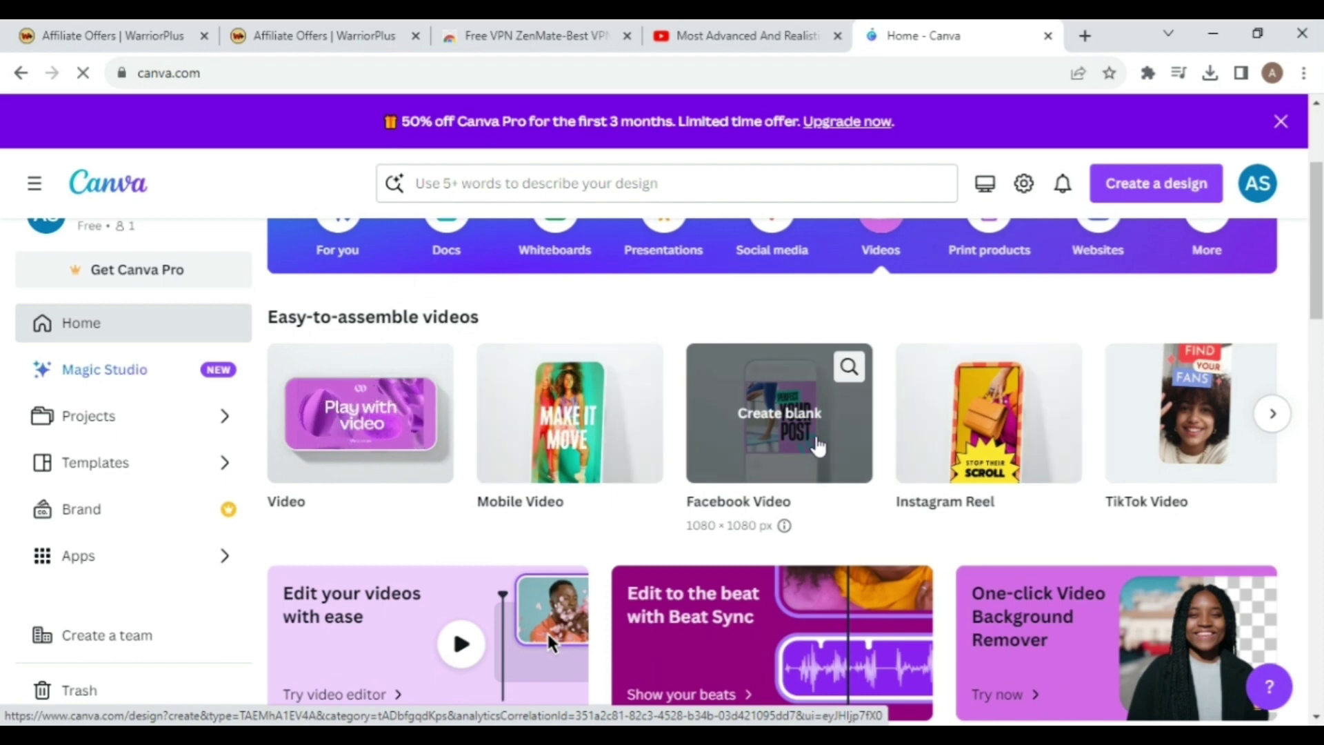
pyautogui.click(1194, 415)
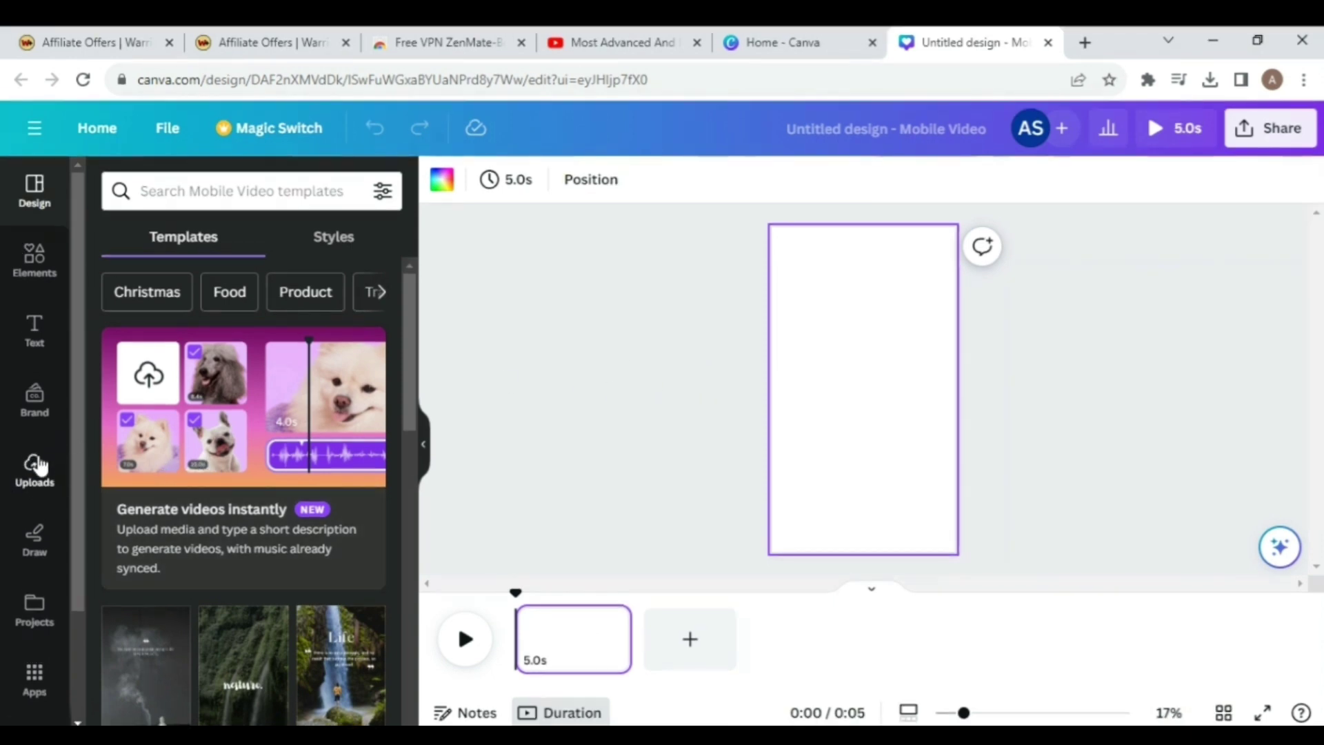
# Step: Upload the "Most Advanced And Realistic _Humanoid_" robot MP4 file from the Downloads folder to the design's uploads
pyautogui.click(38, 468)
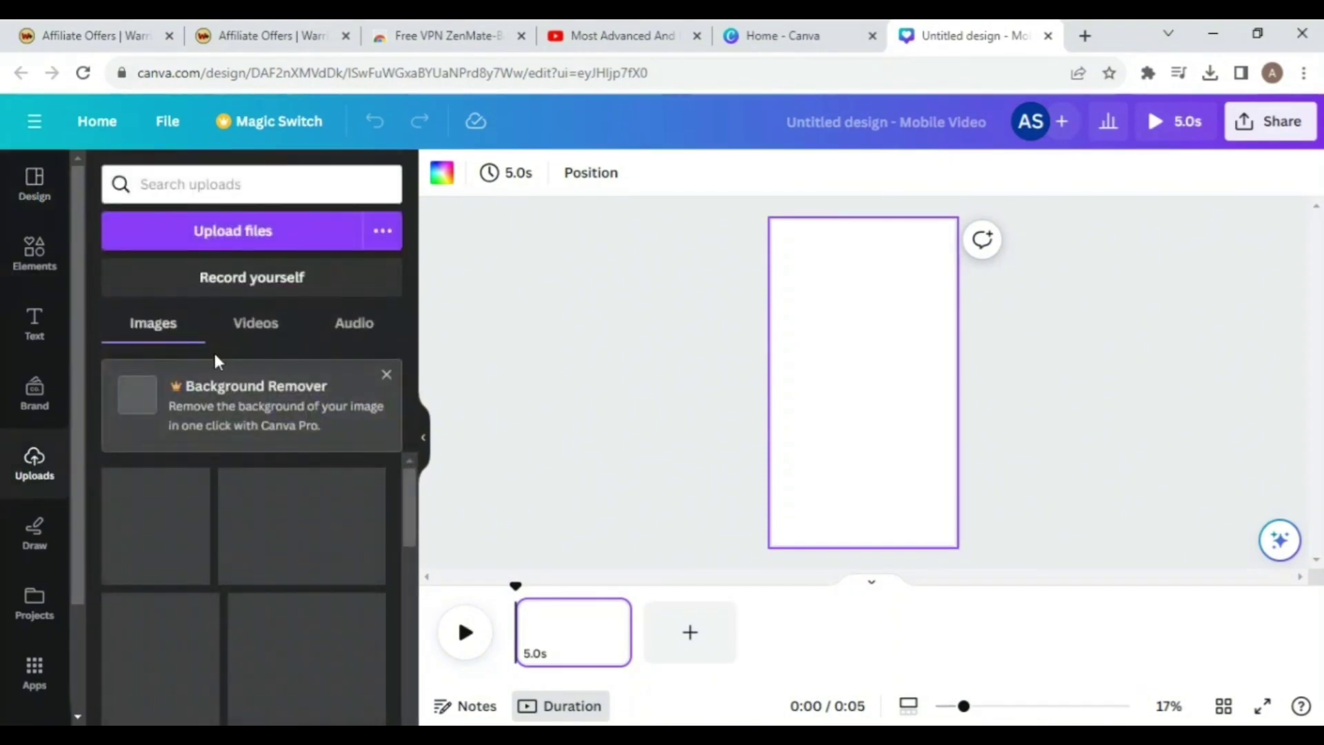
pyautogui.click(268, 233)
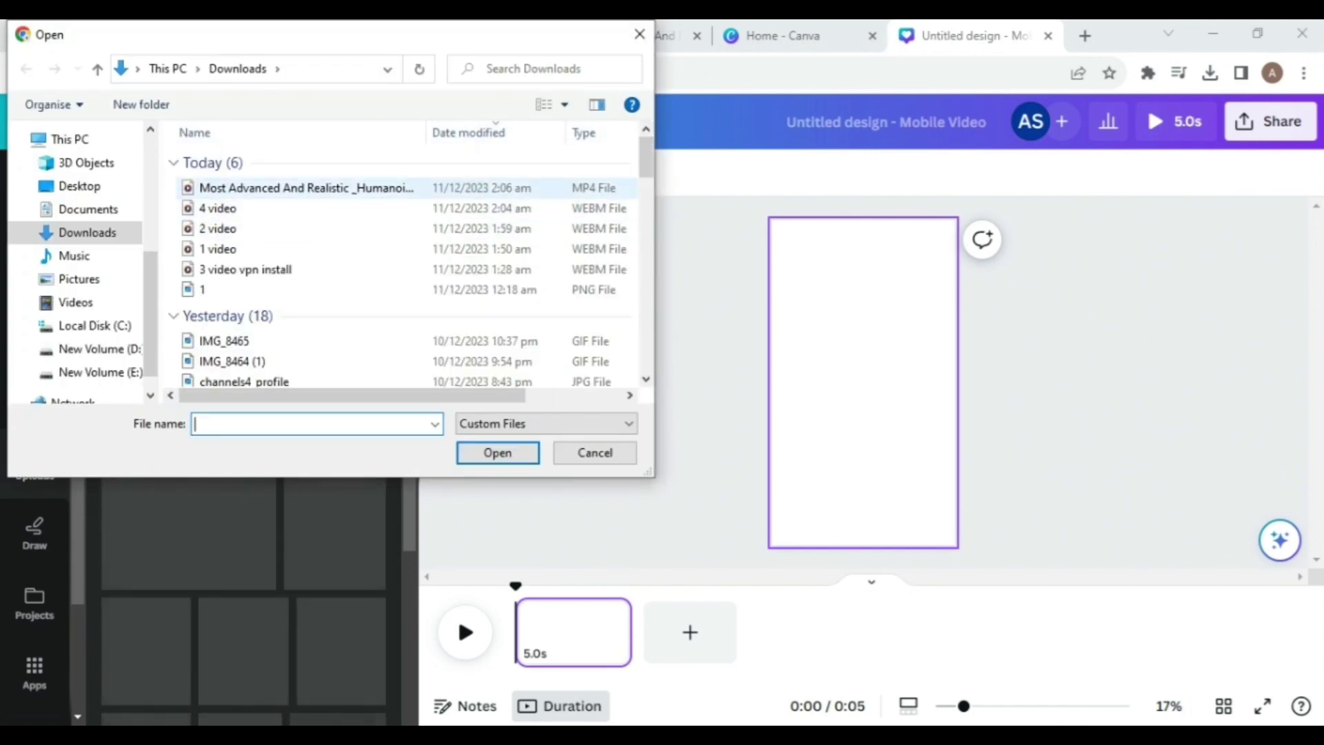
pyautogui.click(262, 188)
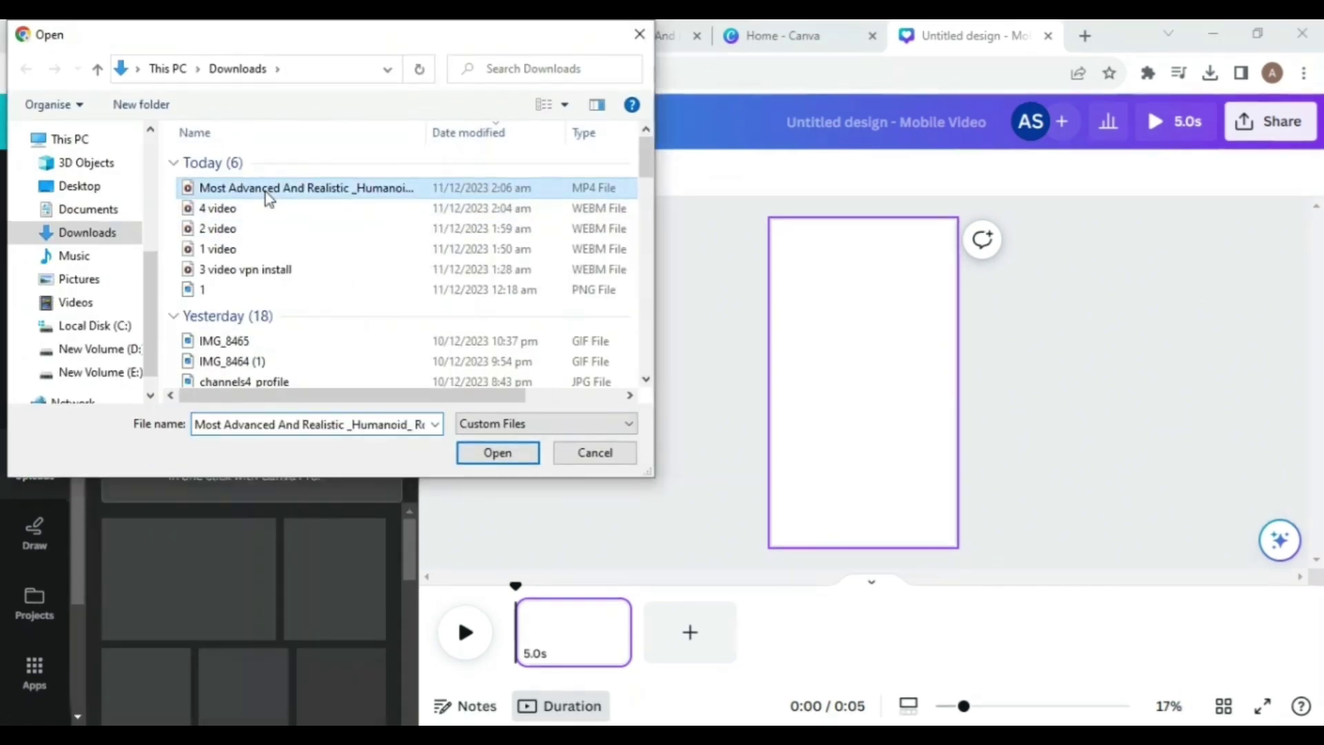
pyautogui.click(509, 457)
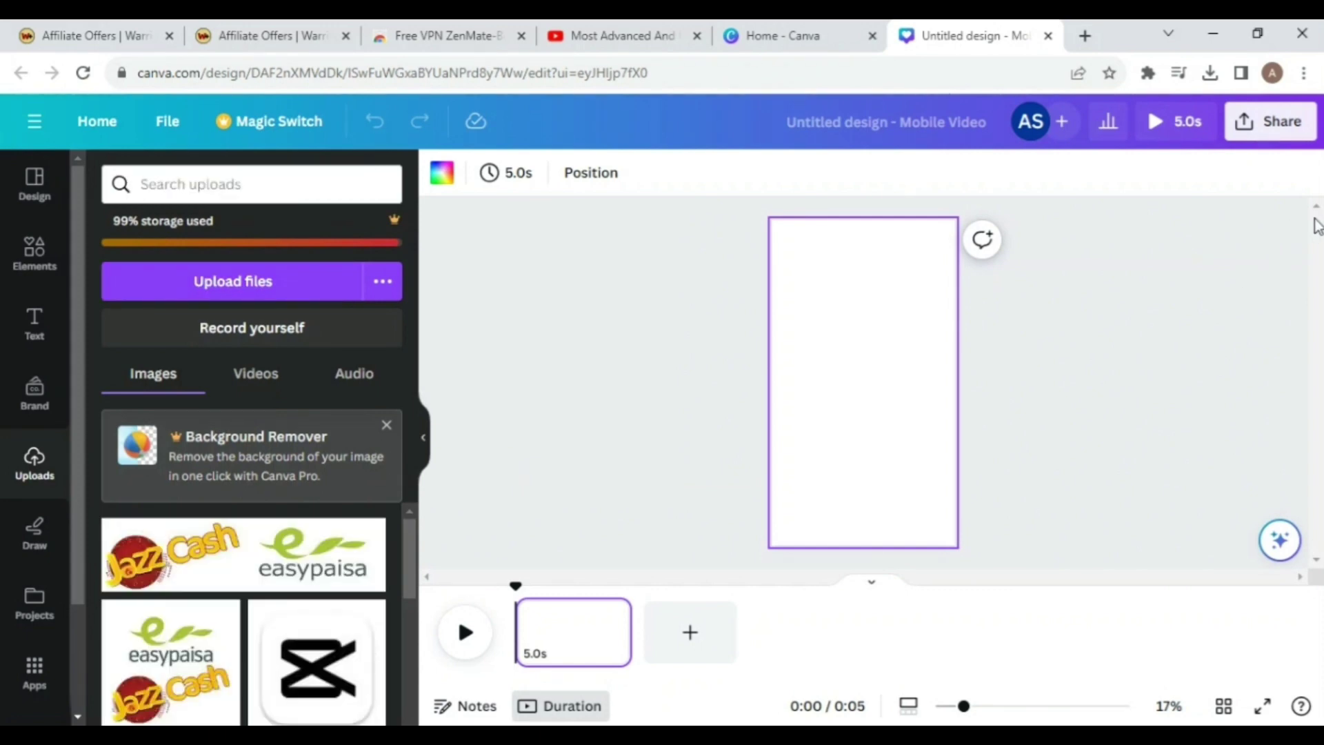
# Step: Place the uploaded robot video on the page, pause its playback and enlarge it to fill the whole page
pyautogui.click(252, 376)
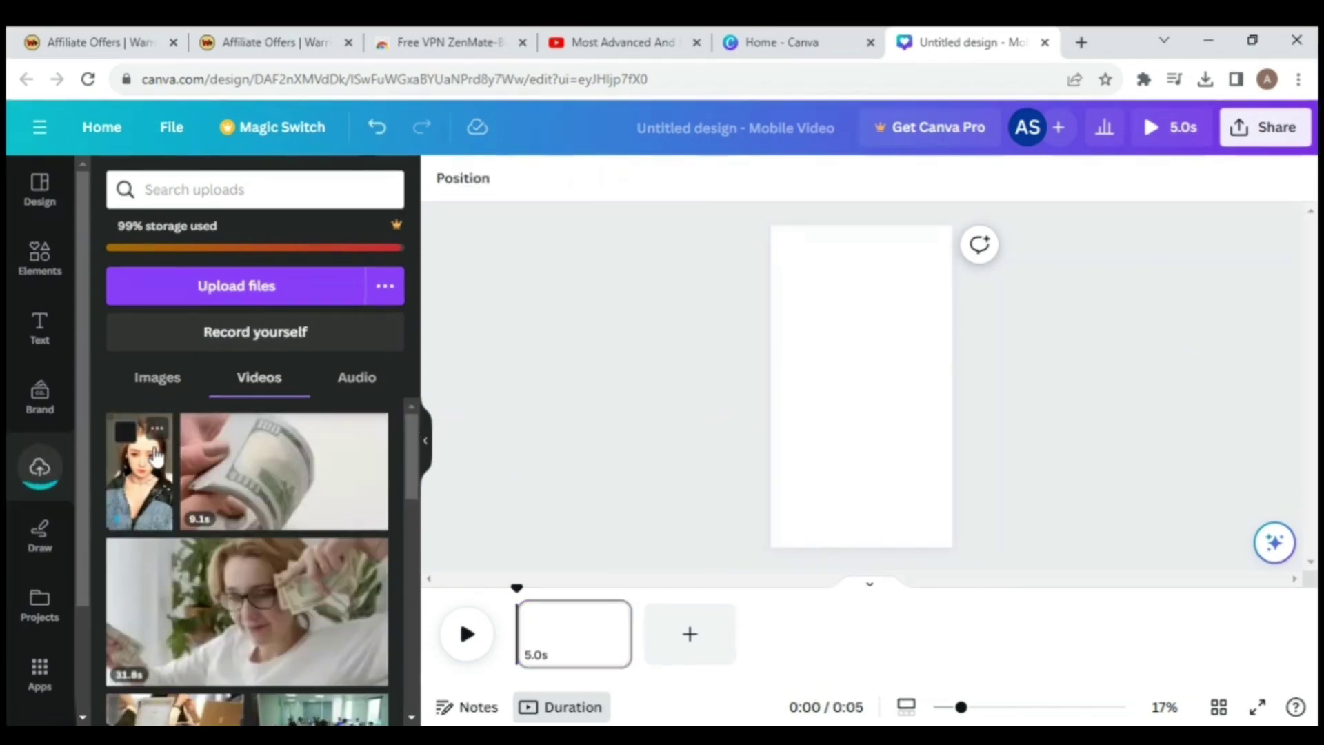
pyautogui.moveTo(157, 466); pyautogui.dragTo(814, 286)
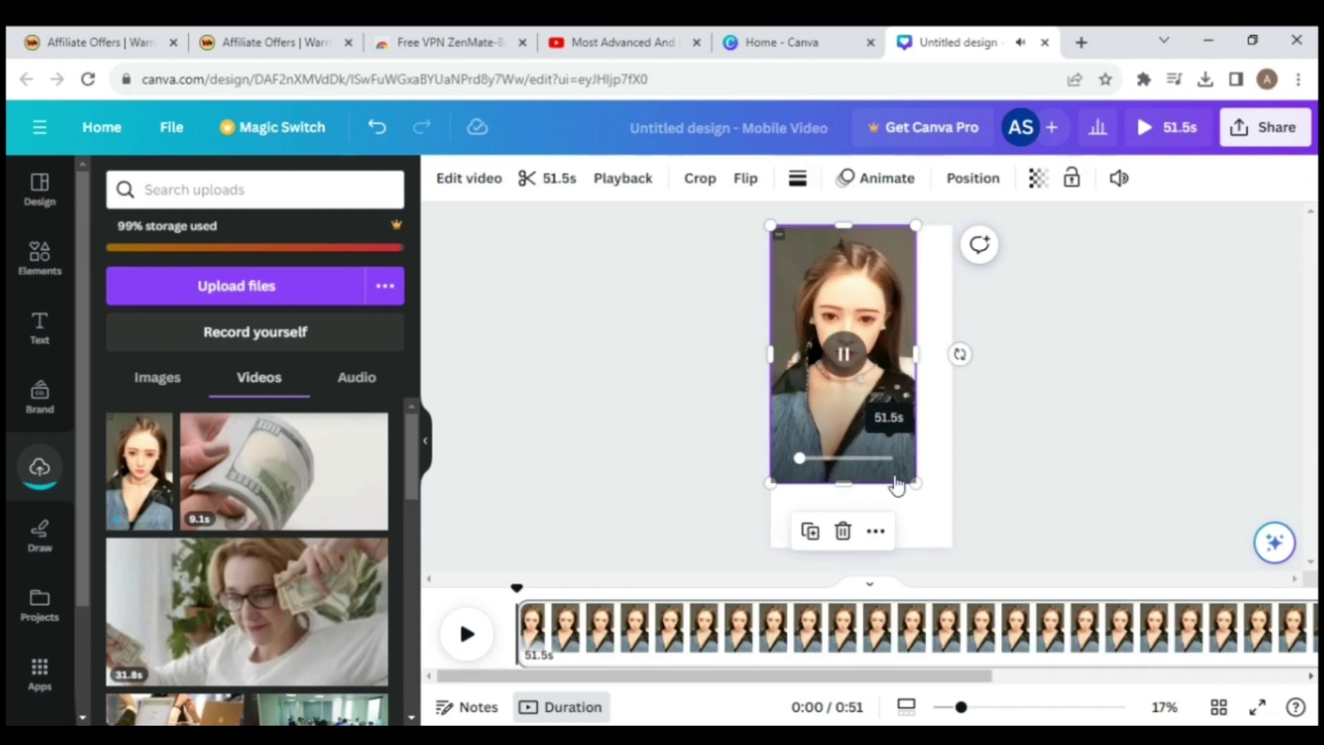
pyautogui.click(845, 356)
pyautogui.moveTo(918, 485); pyautogui.dragTo(955, 544)
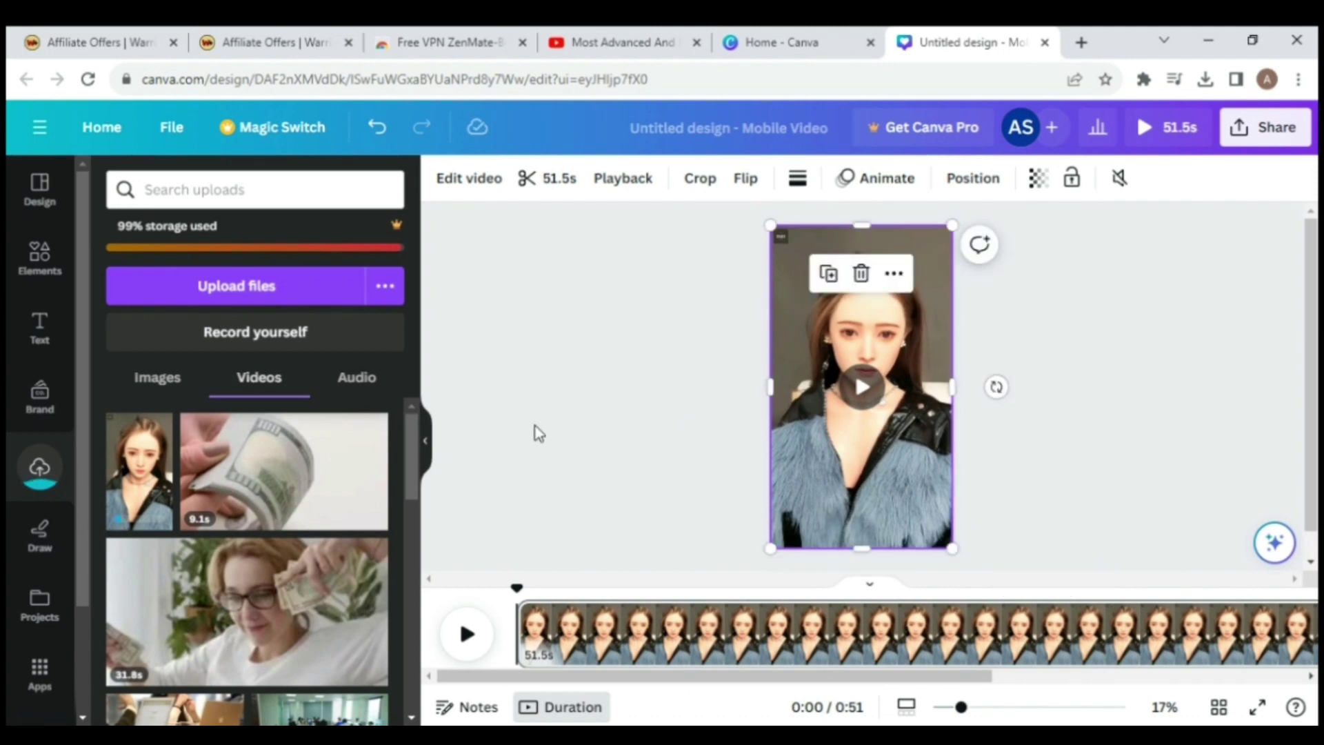
# Step: Add a subheading reading "check byy biop linktogetit" and position it over the lower part of the video
pyautogui.click(47, 337)
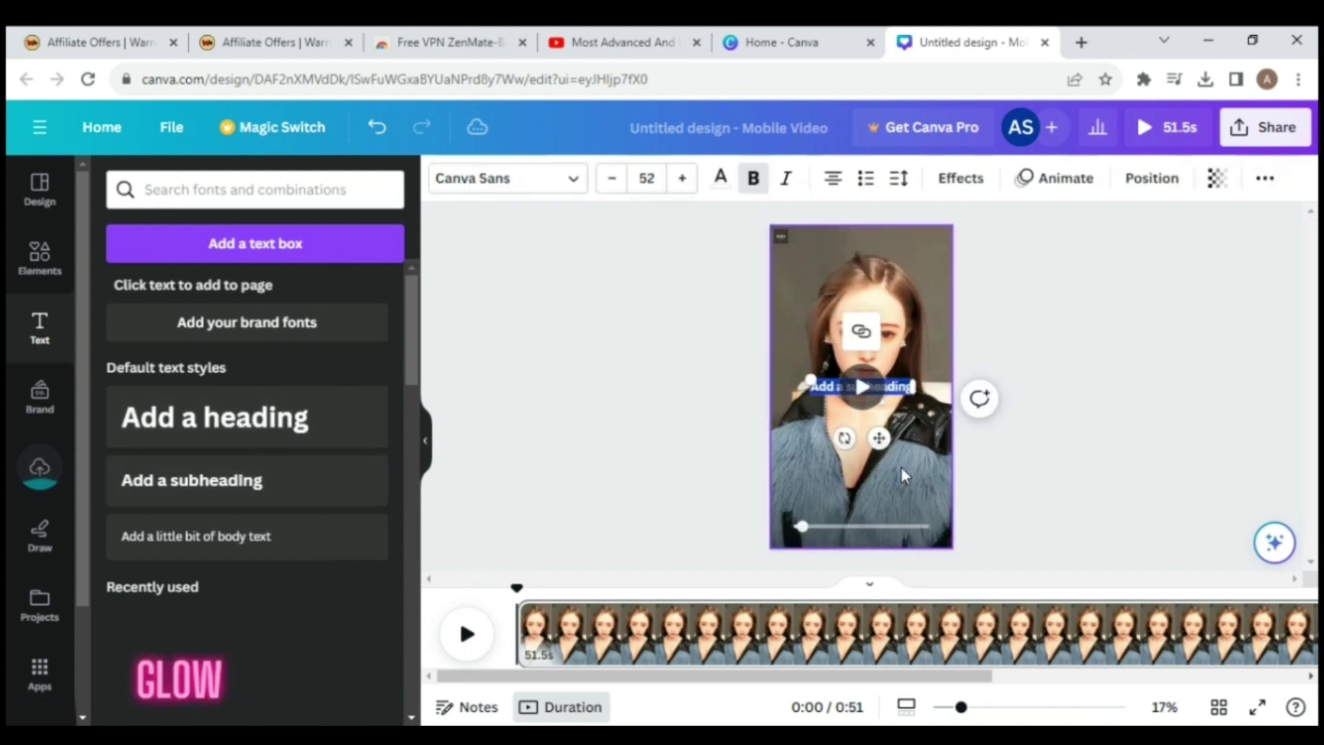
pyautogui.hotkey('ctrl', 'v')
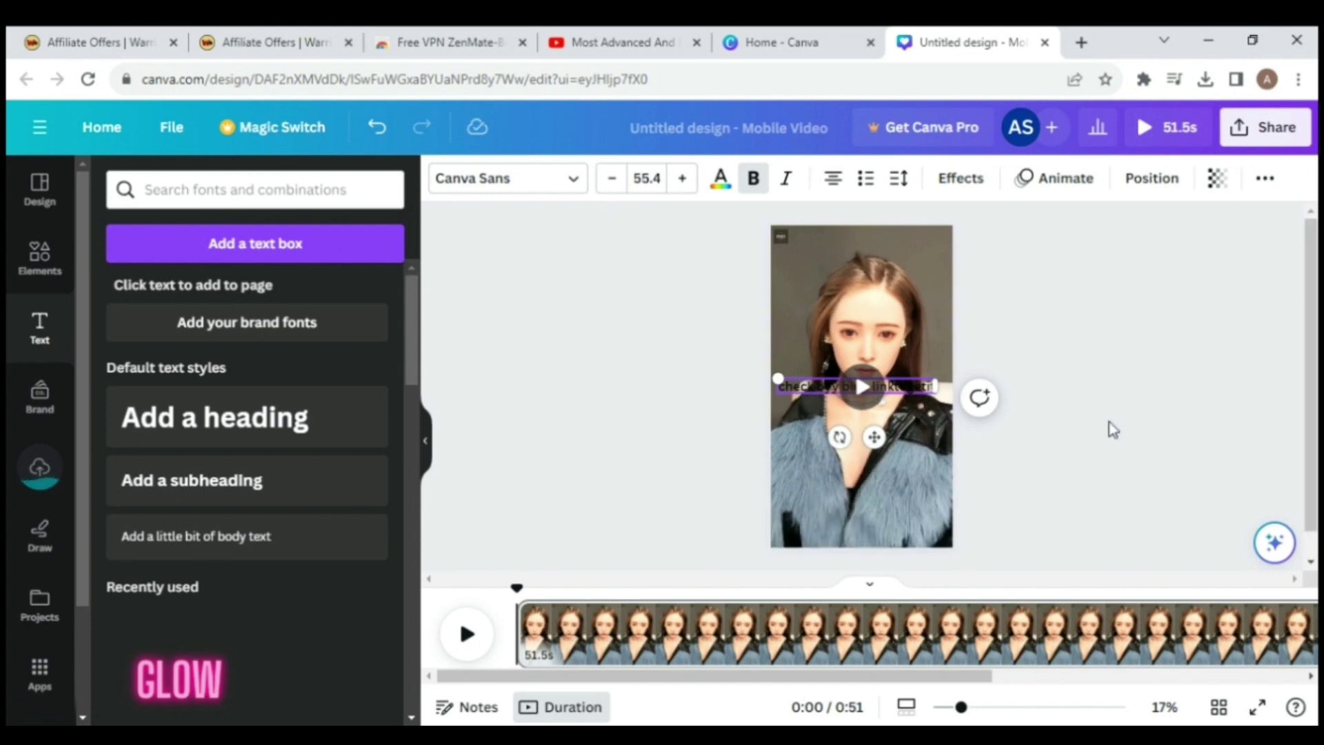
pyautogui.click(860, 427)
pyautogui.moveTo(914, 395); pyautogui.dragTo(921, 492)
pyautogui.click(919, 490)
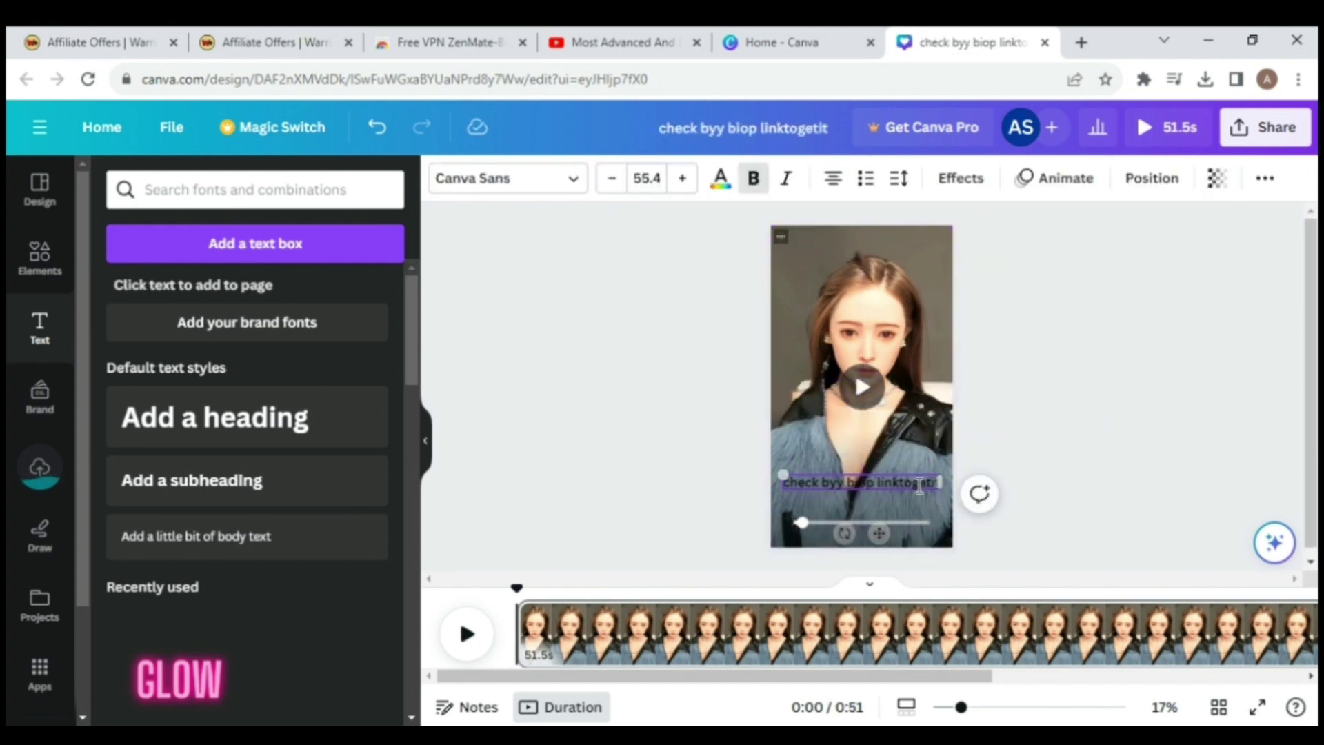
# Step: Recolour the whole caption text white and browse the text effect styles for it
pyautogui.moveTo(937, 484); pyautogui.dragTo(781, 483)
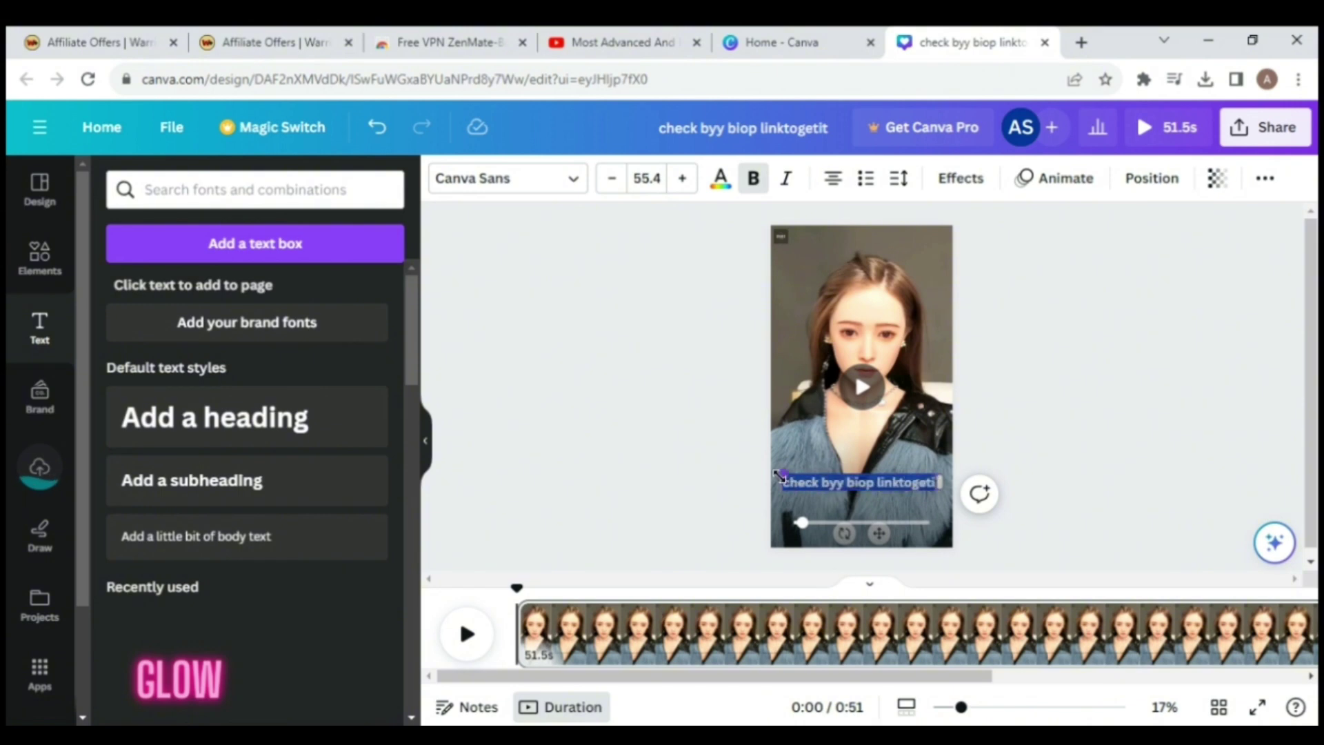
pyautogui.click(720, 193)
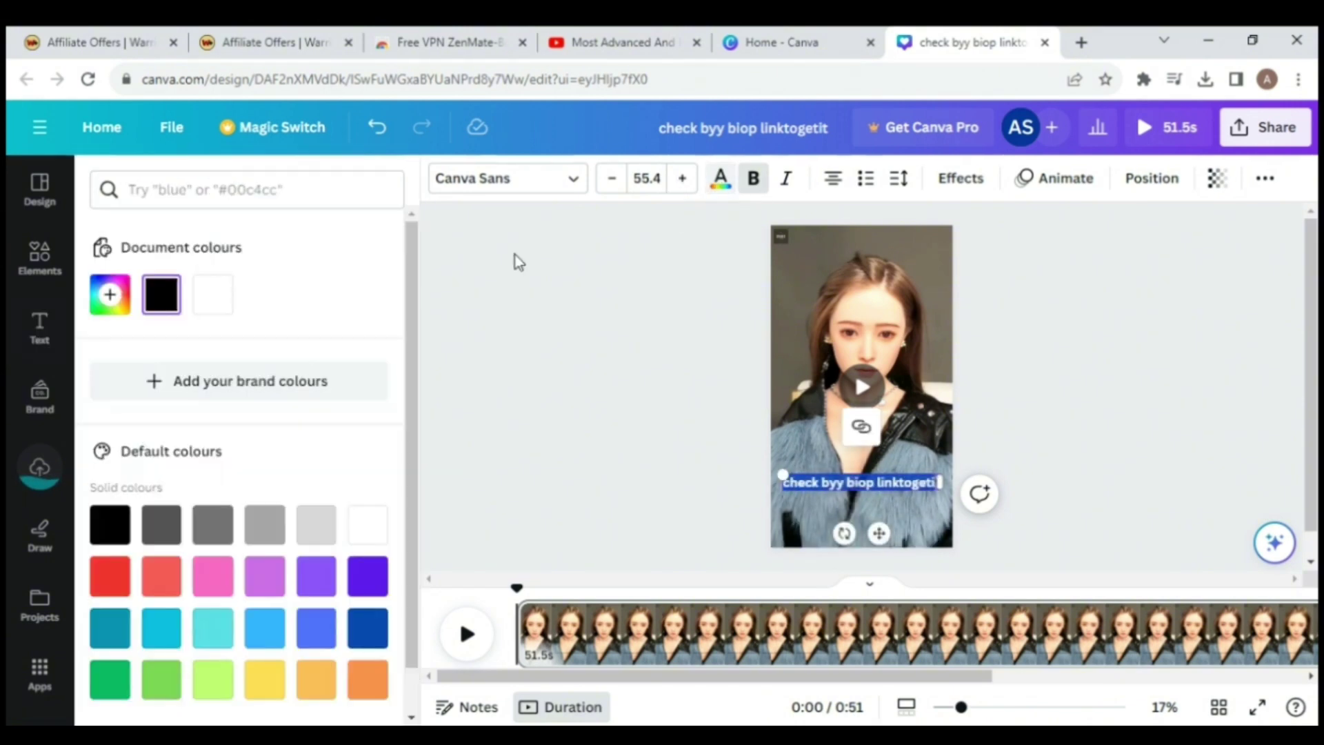
pyautogui.click(218, 297)
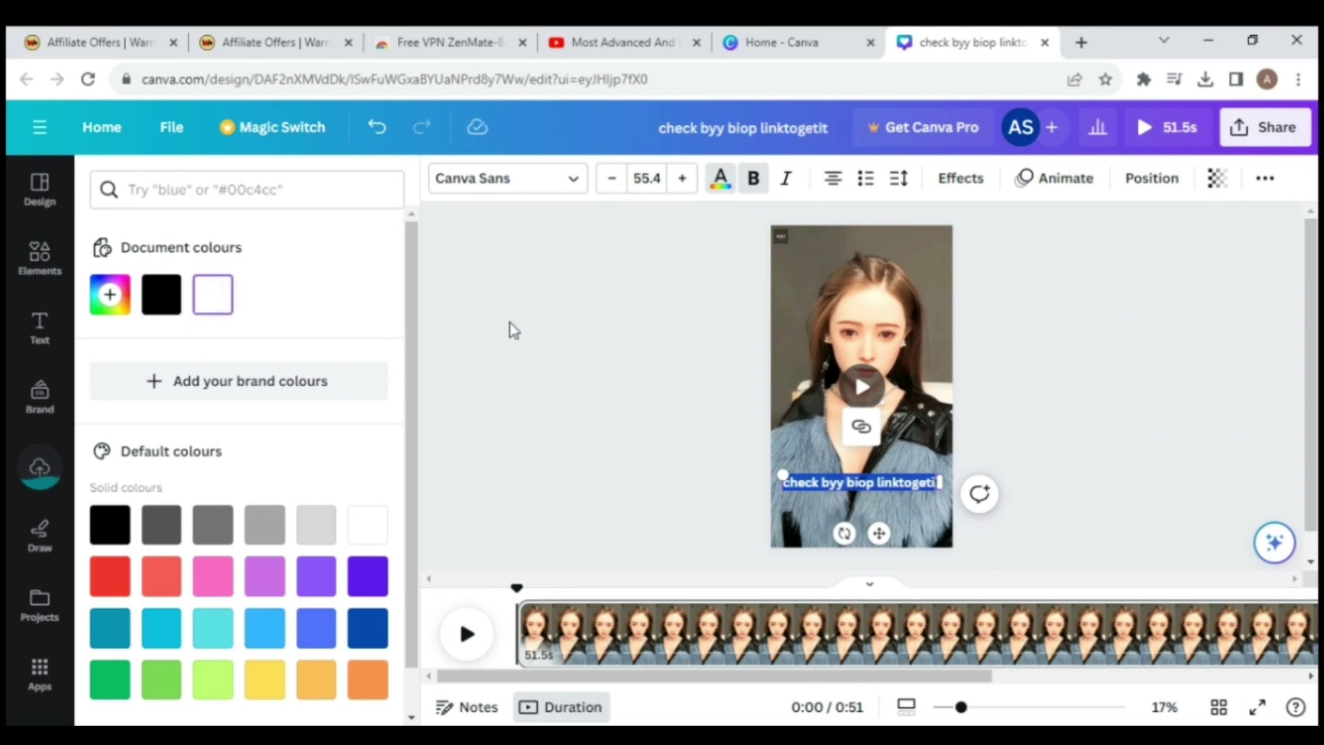
pyautogui.click(959, 179)
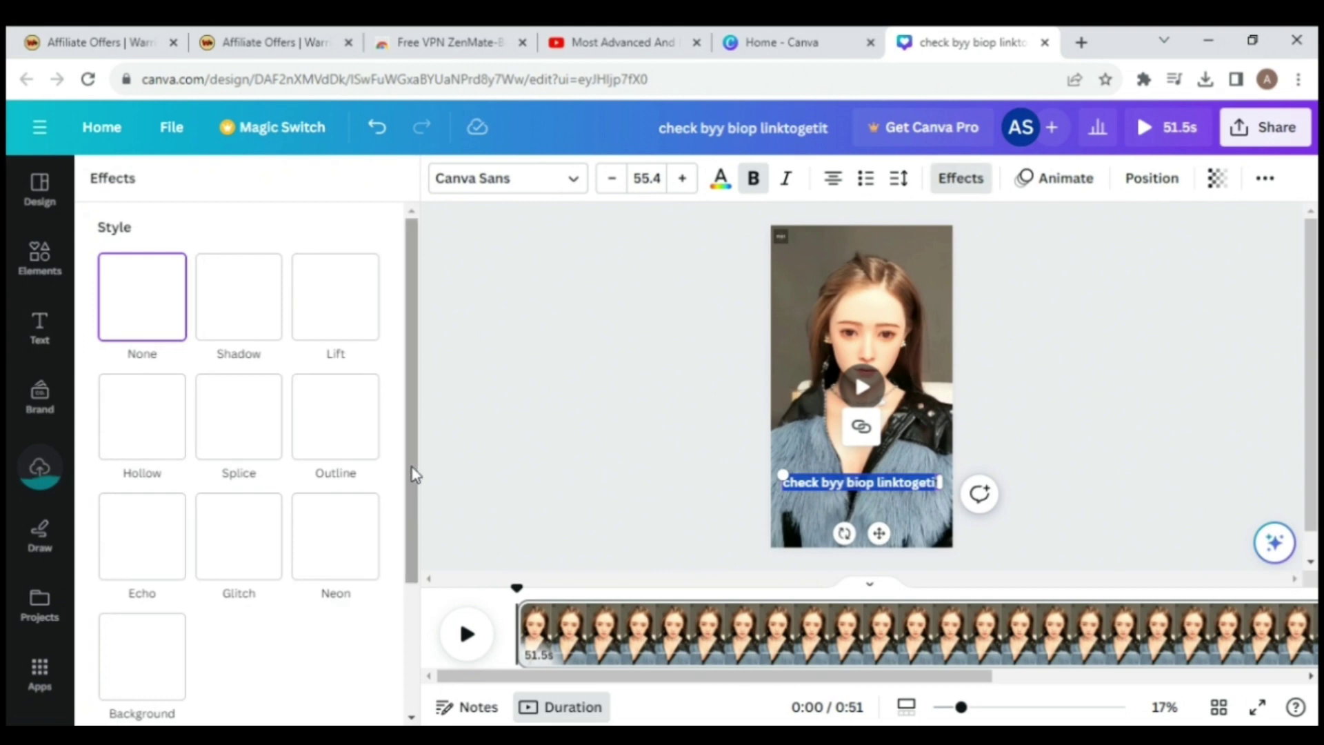
pyautogui.moveTo(415, 473); pyautogui.dragTo(412, 620)
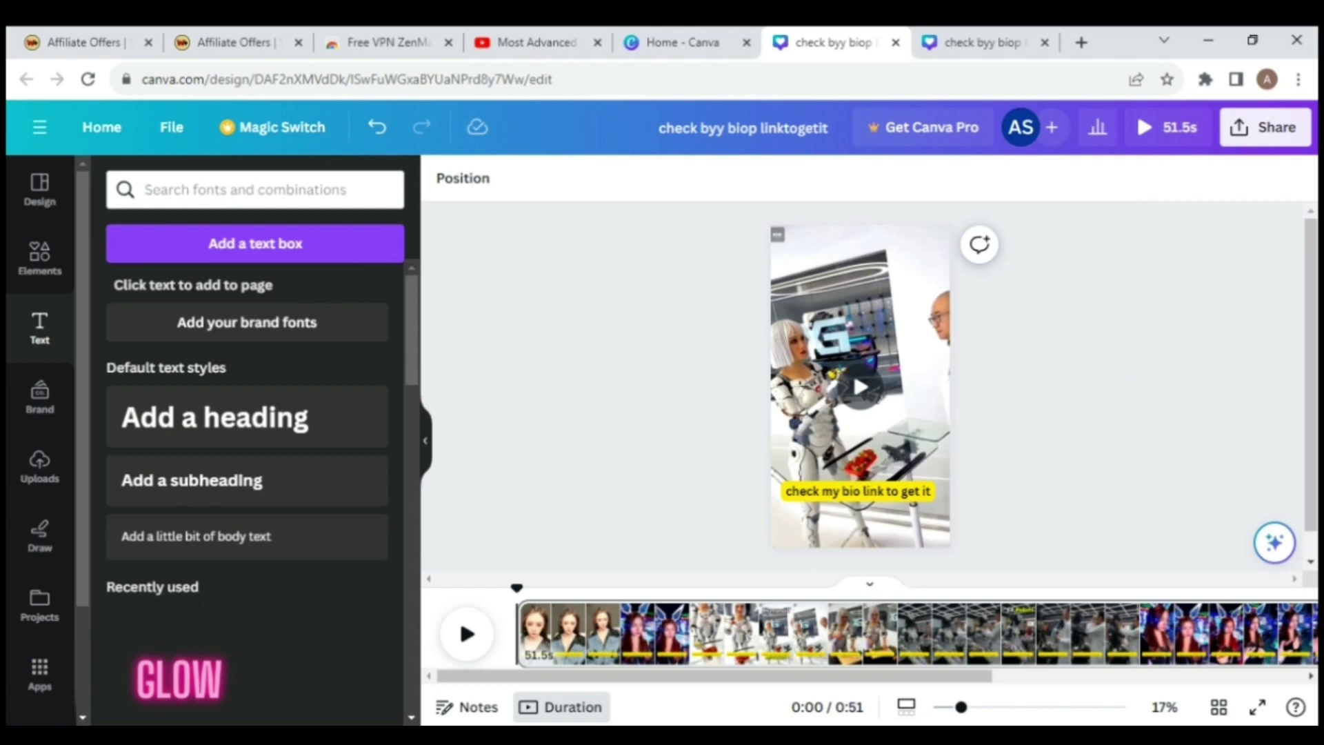
# Step: Open the download options for the finished captioned video
pyautogui.click(1277, 127)
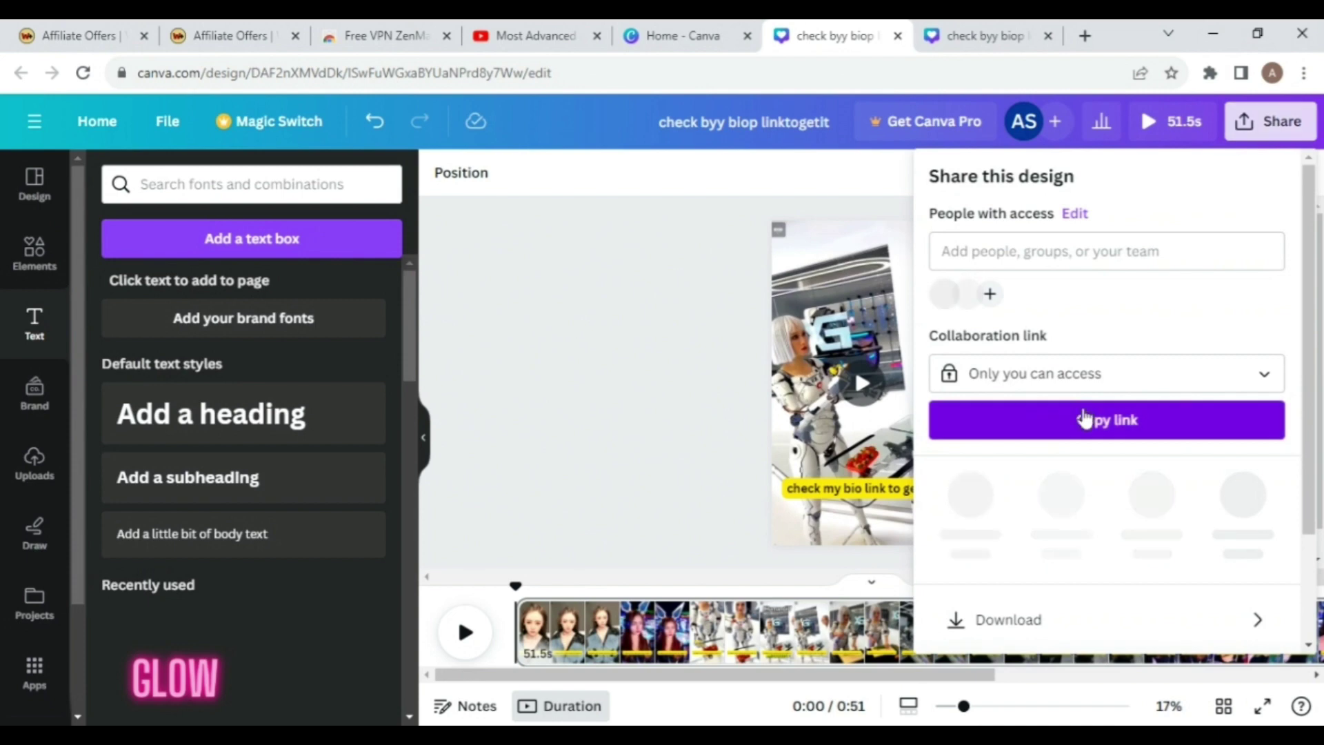
pyautogui.click(1035, 612)
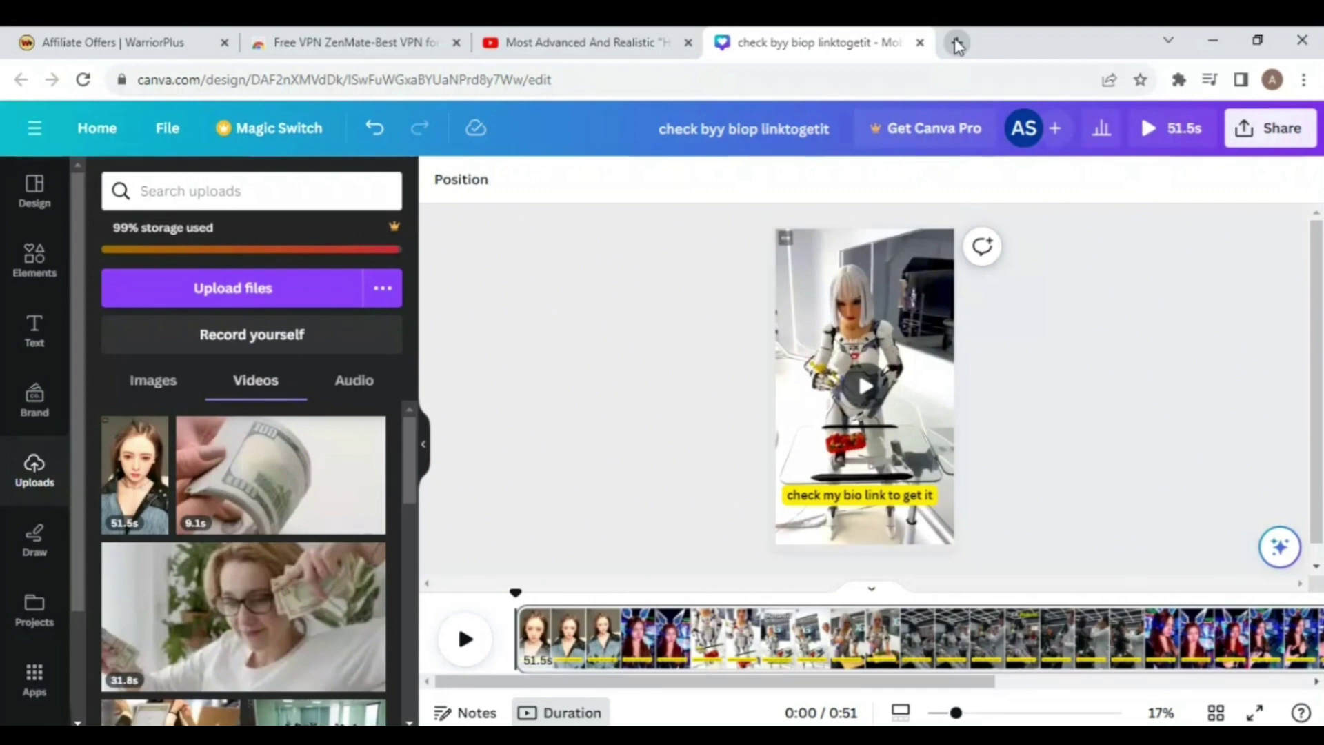
# Step: Open heylink.me in a new browser tab and start the free sign-up
pyautogui.click(959, 37)
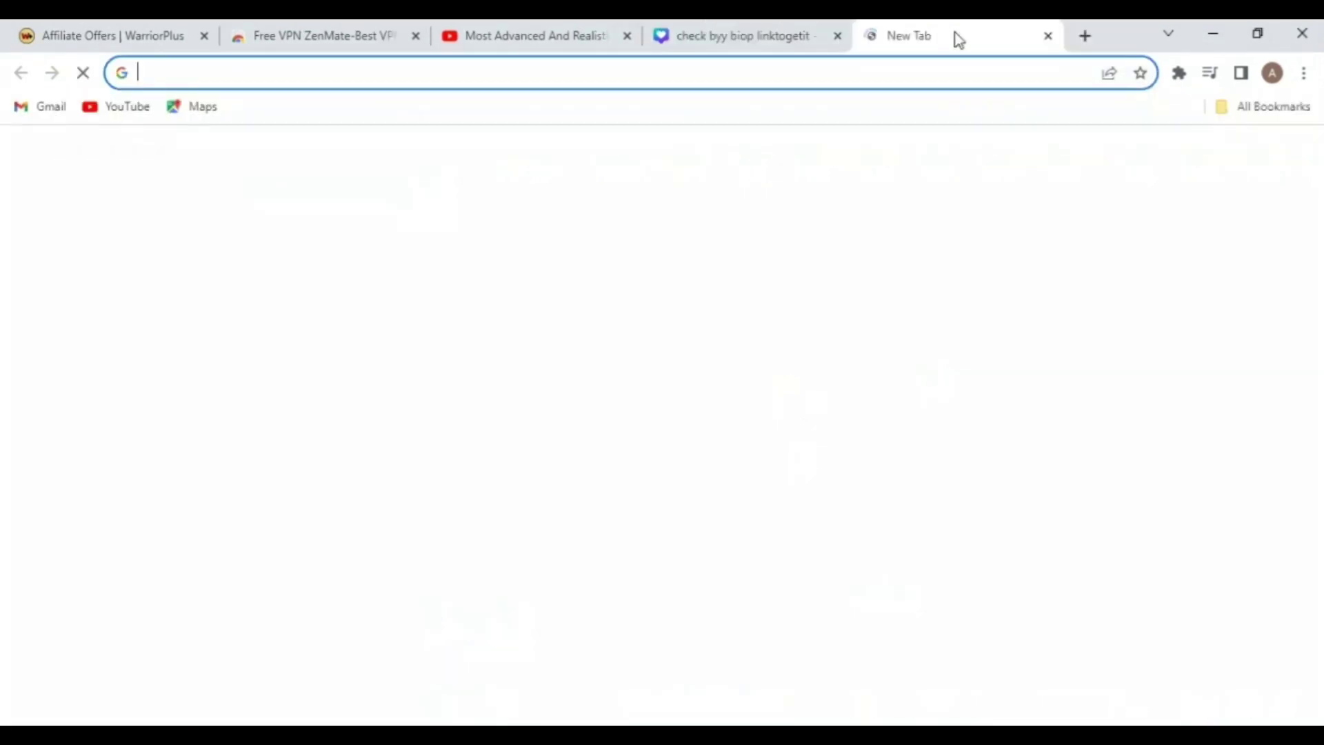
pyautogui.click(505, 69)
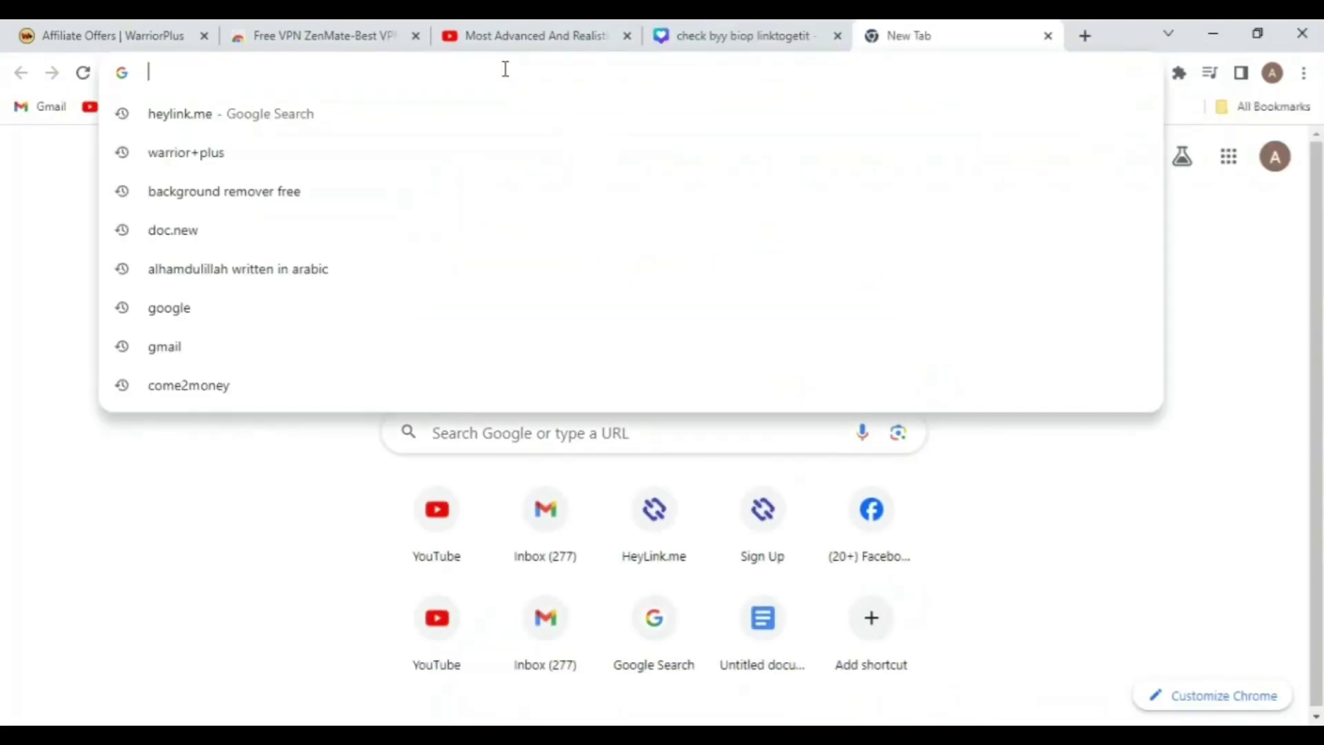
pyautogui.write('h')
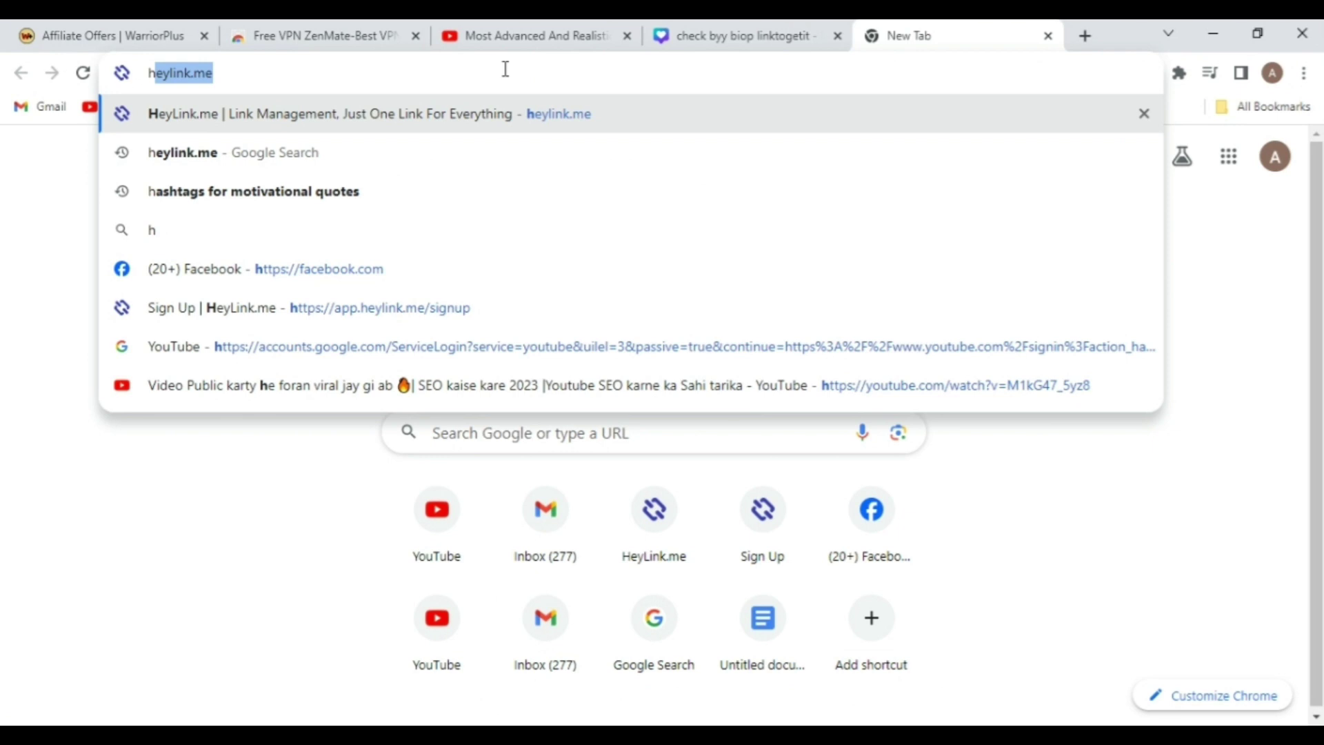
pyautogui.write('eyl')
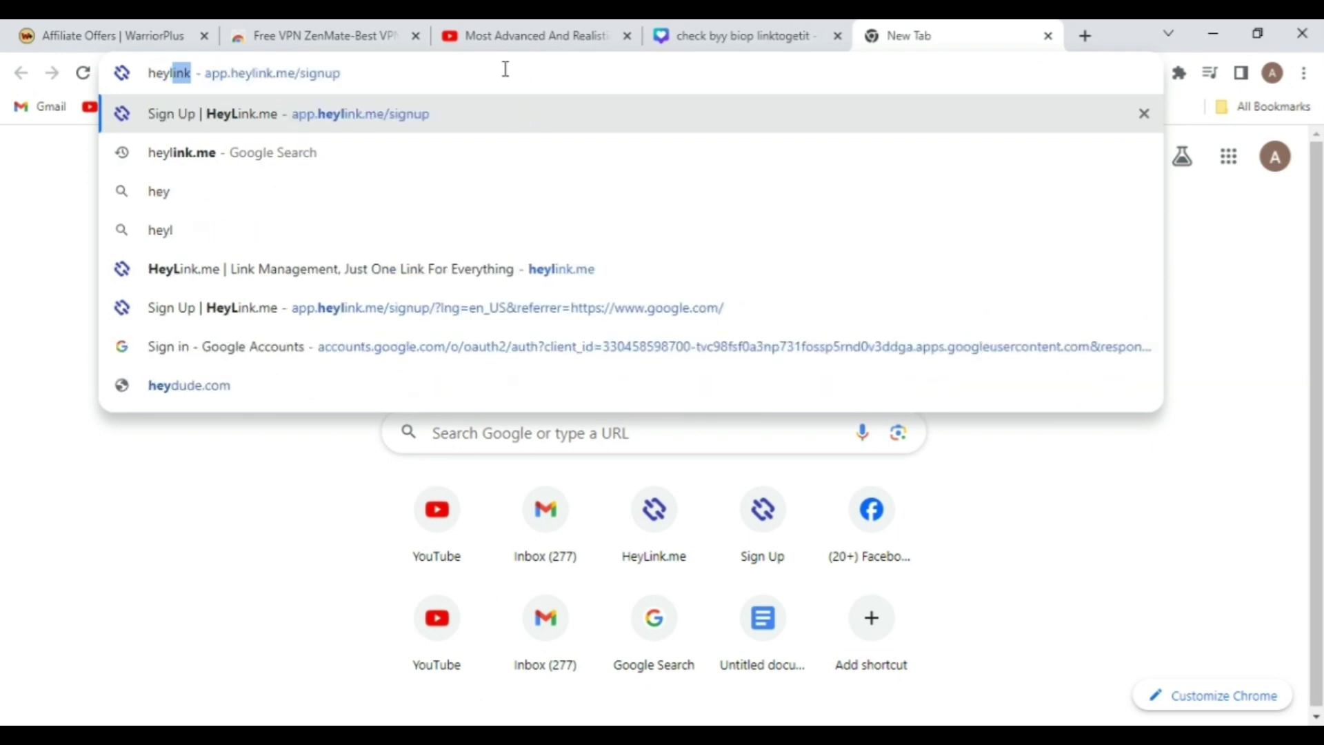
pyautogui.write('ink.')
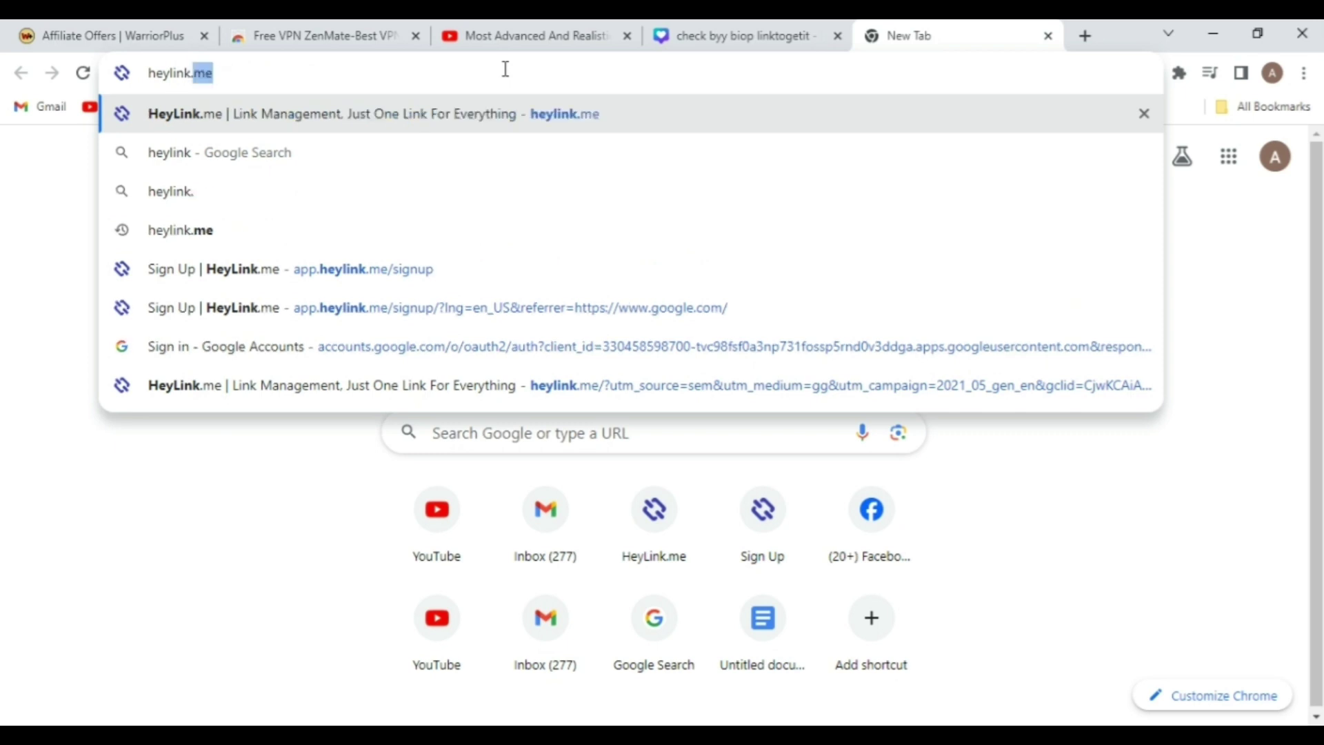
pyautogui.write('me')
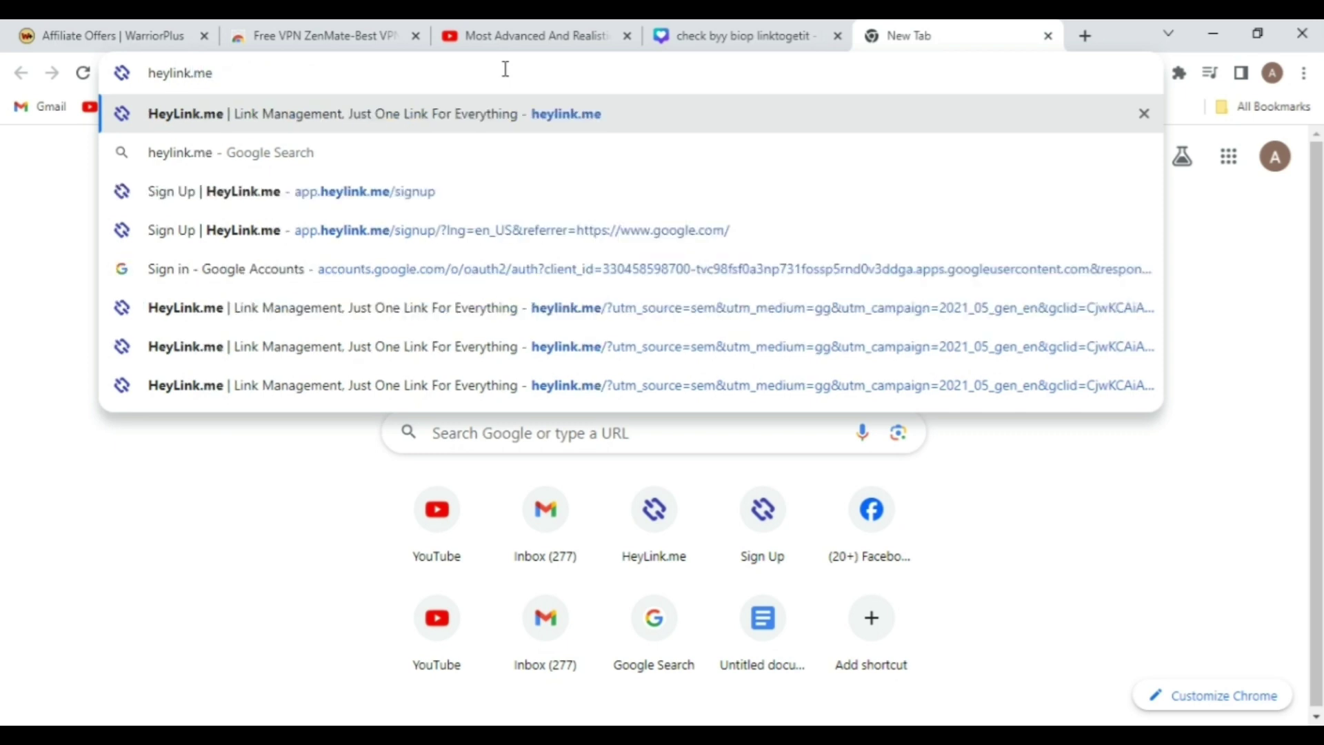
pyautogui.press('Return')
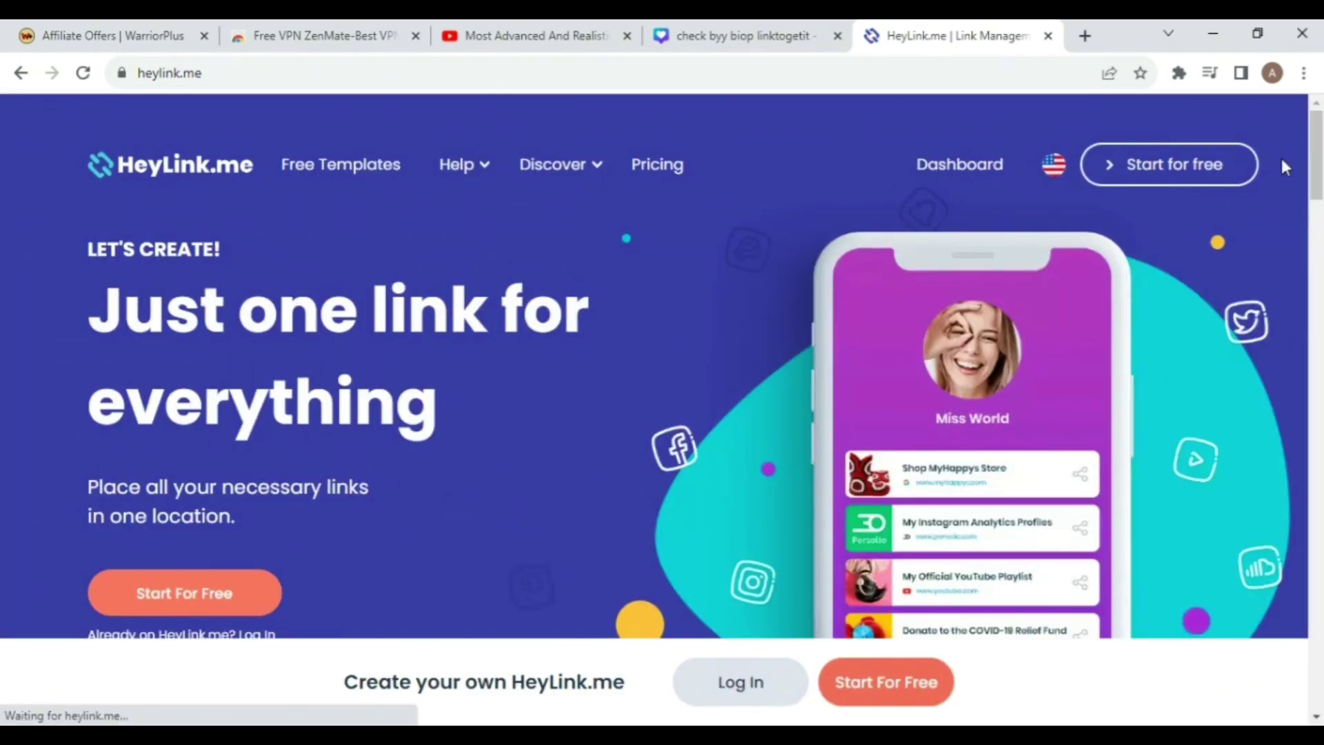
pyautogui.click(1169, 185)
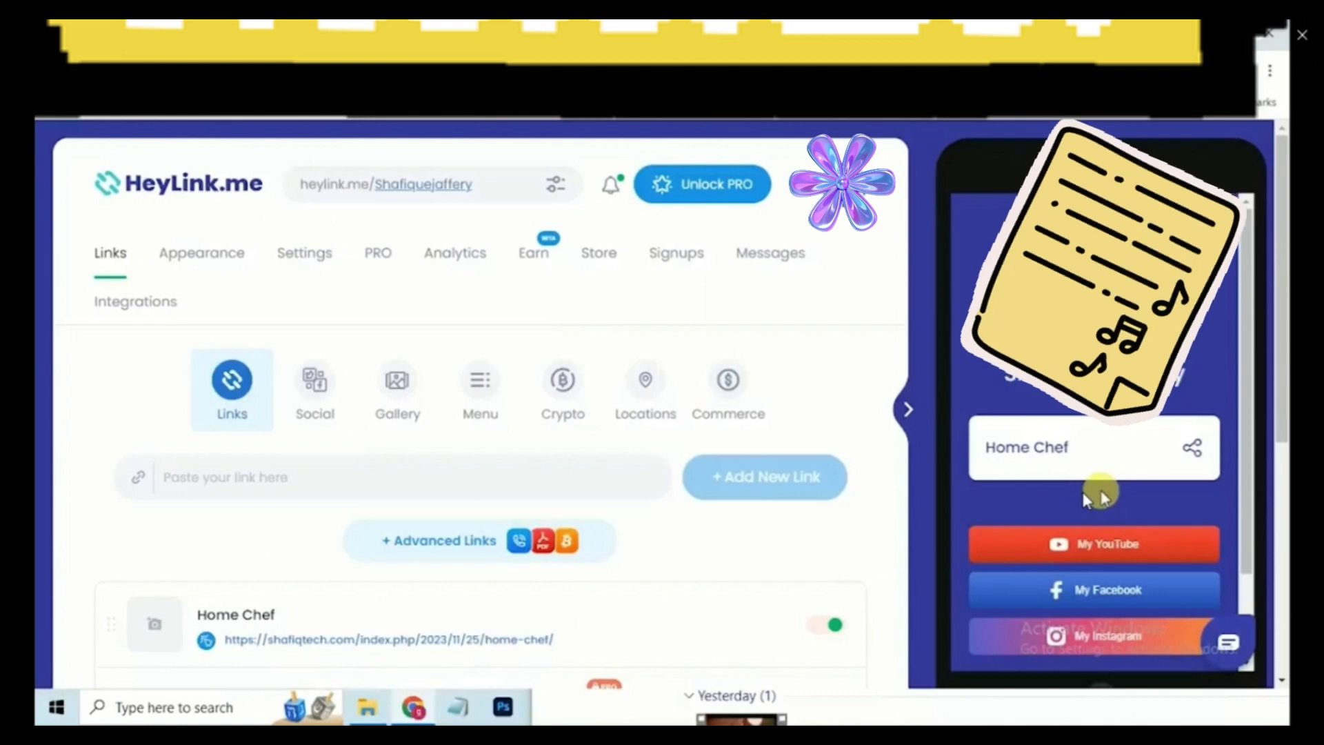
pyautogui.scroll(-1, 1083, 491)
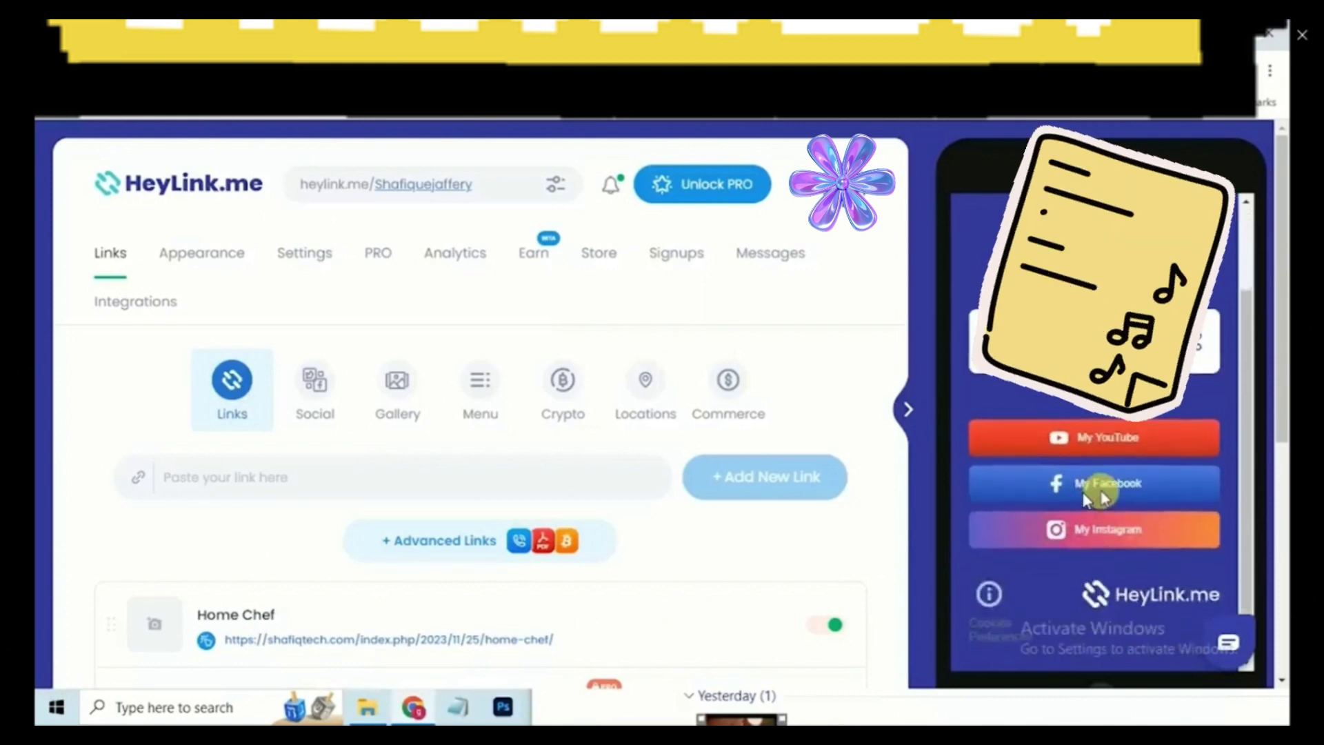
pyautogui.scroll(1, 1084, 495)
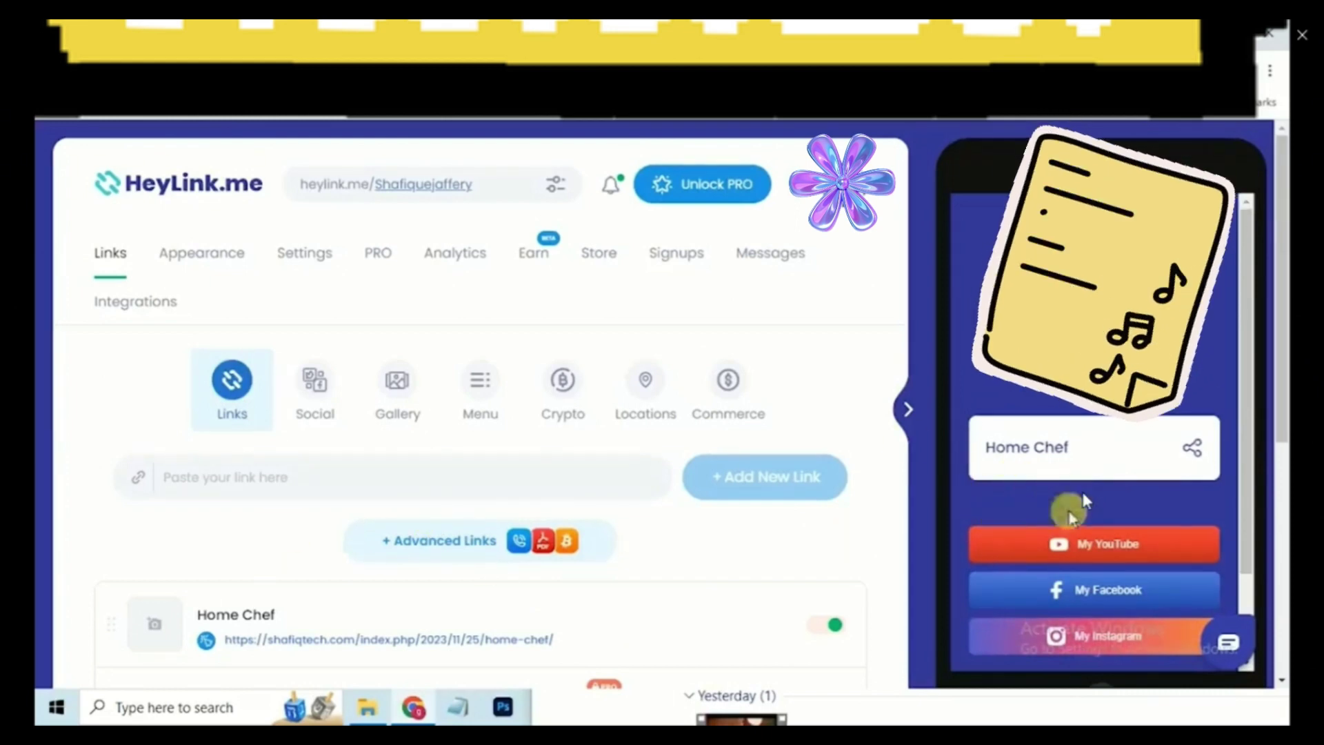
pyautogui.click(310, 478)
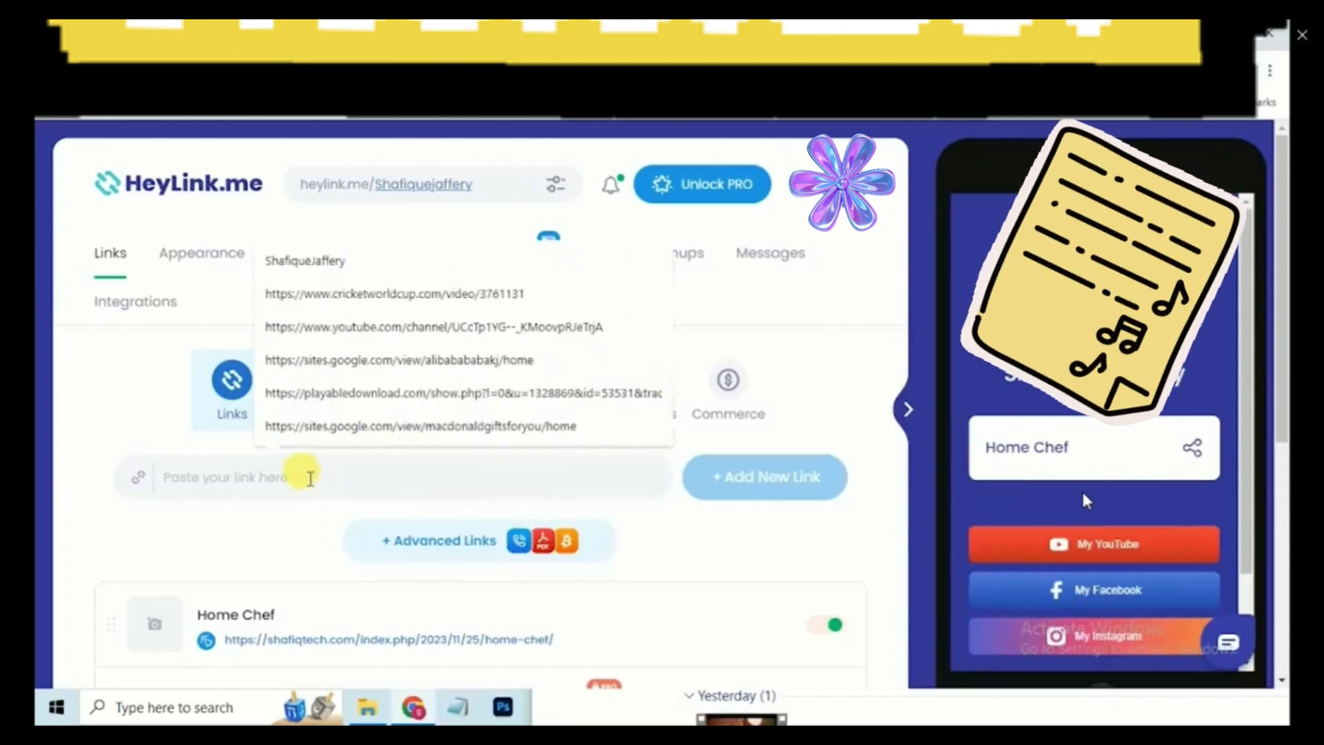
pyautogui.click(271, 557)
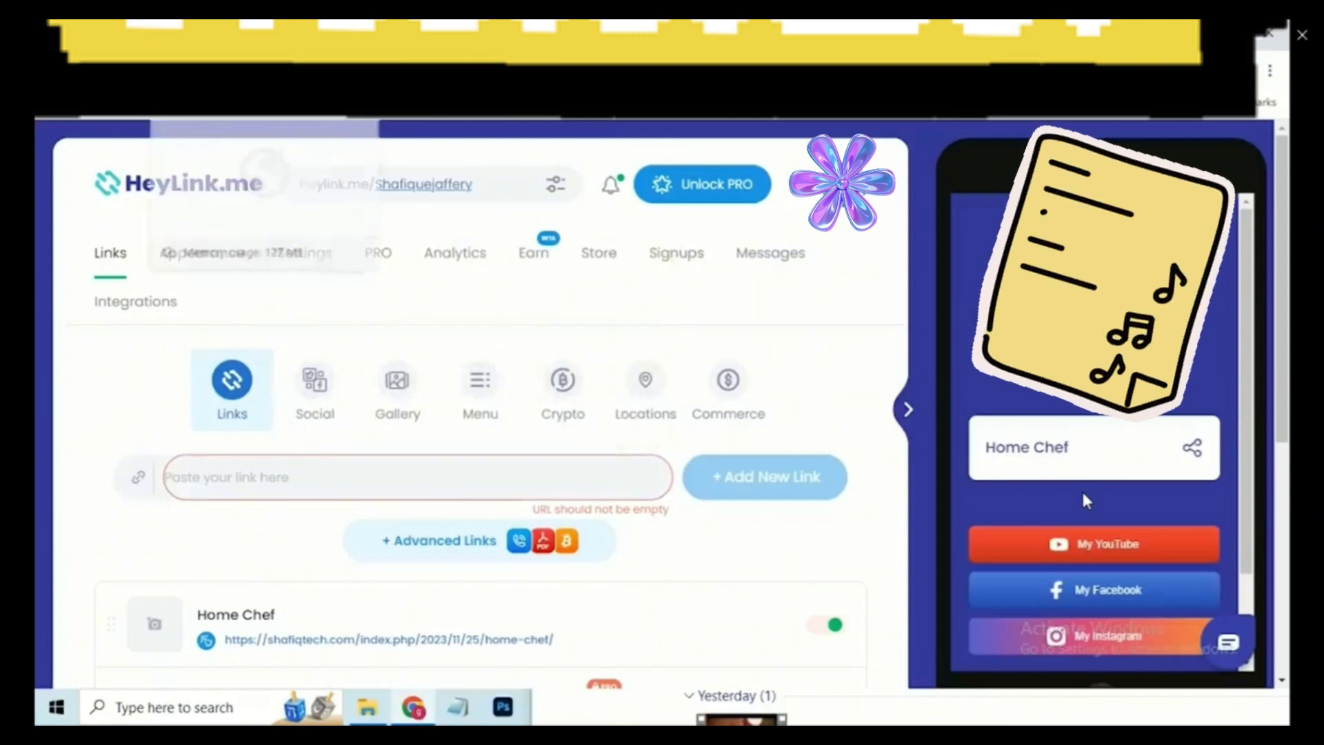
# Step: Switch to the WarriorPlus affiliate offers and open the request page for the Ai Diffusion - Blockbuster Launch offer
pyautogui.click(276, 97)
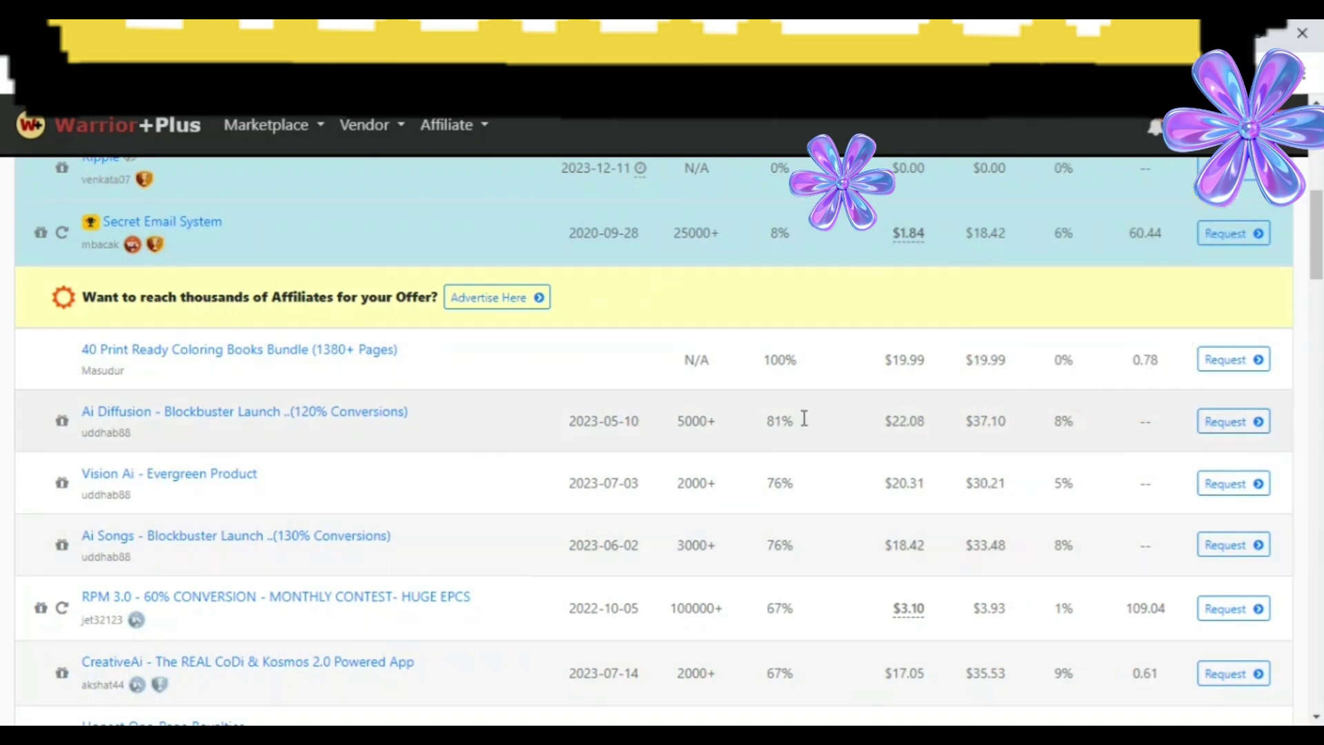
pyautogui.scroll(10, 654, 441)
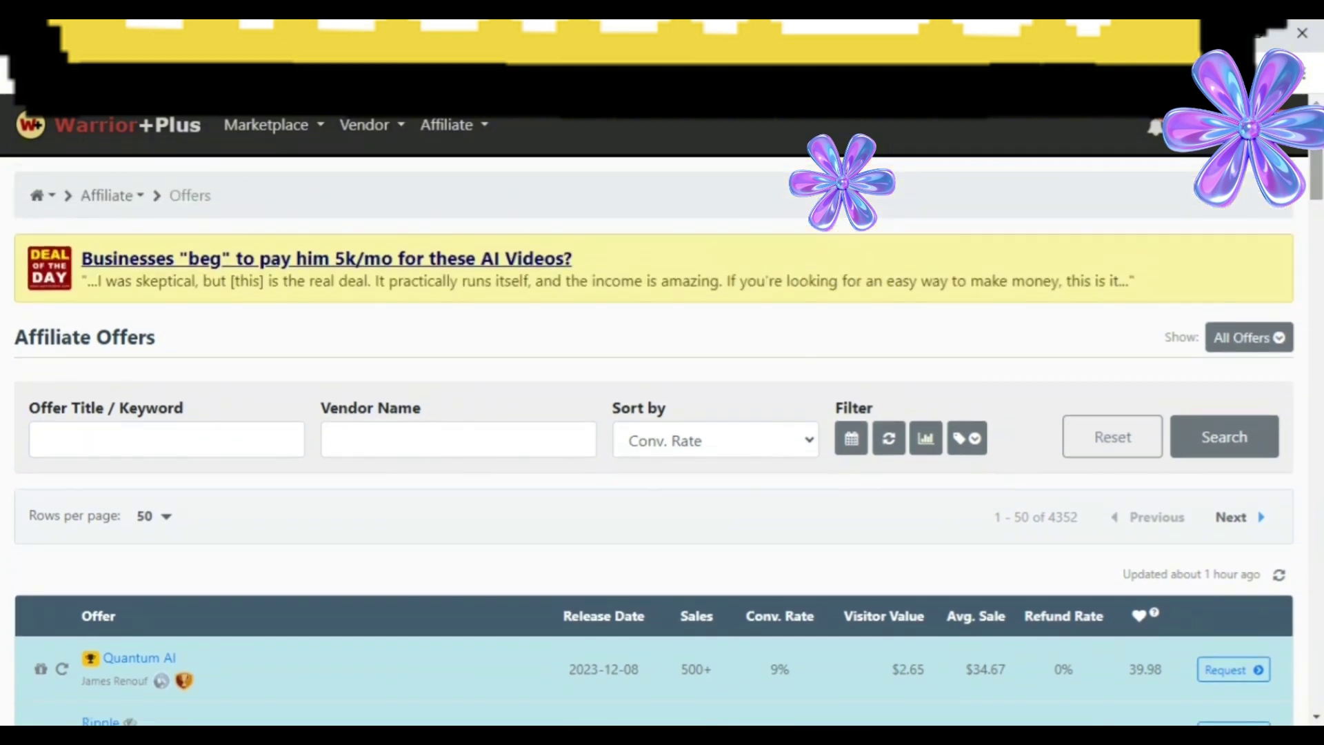
pyautogui.scroll(-10, 976, 385)
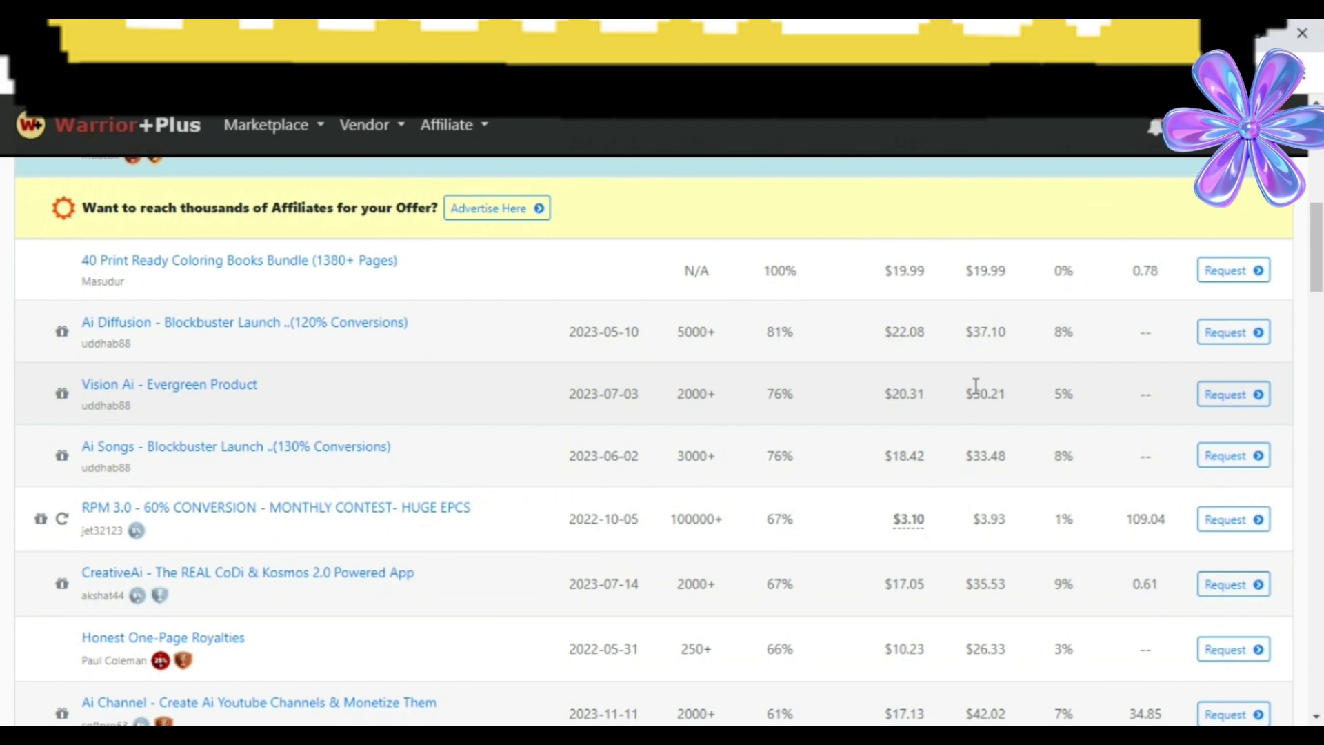
pyautogui.scroll(4, 1317, 234)
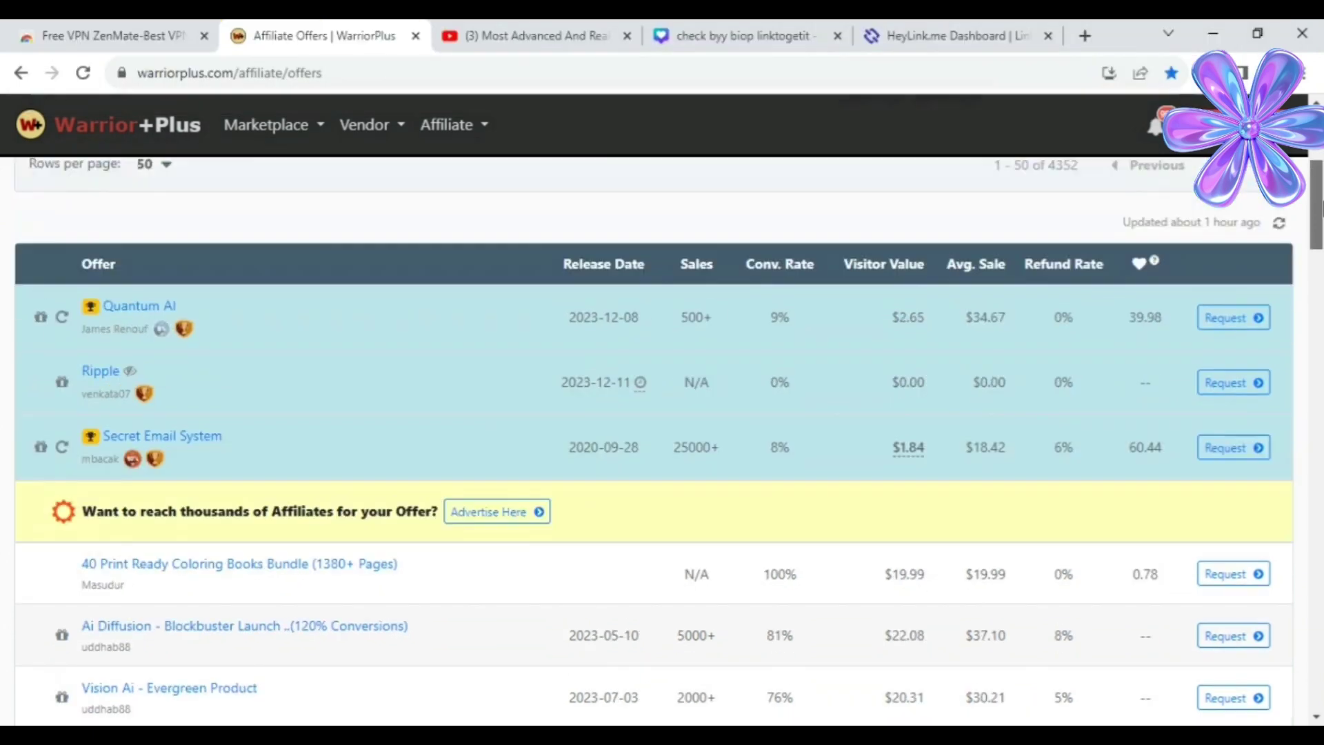
pyautogui.scroll(1, 1318, 207)
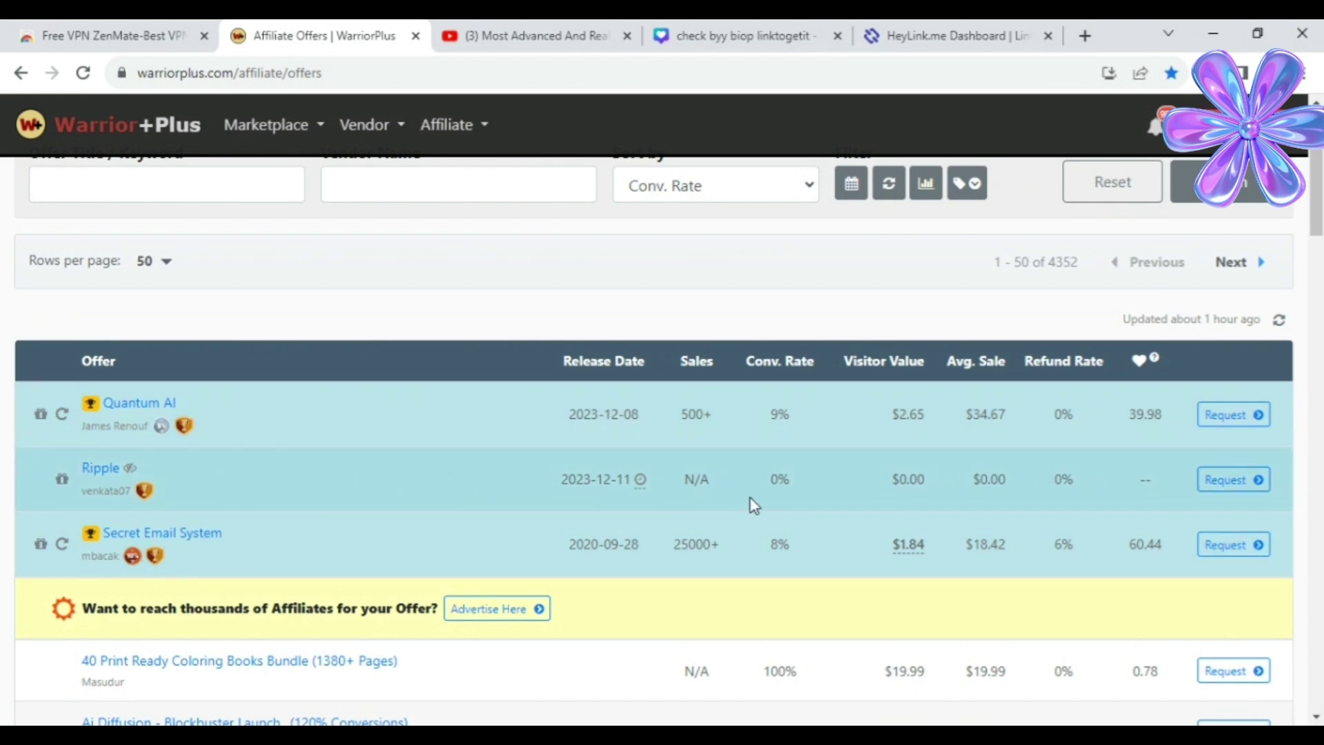
pyautogui.moveTo(1310, 241); pyautogui.dragTo(1320, 257)
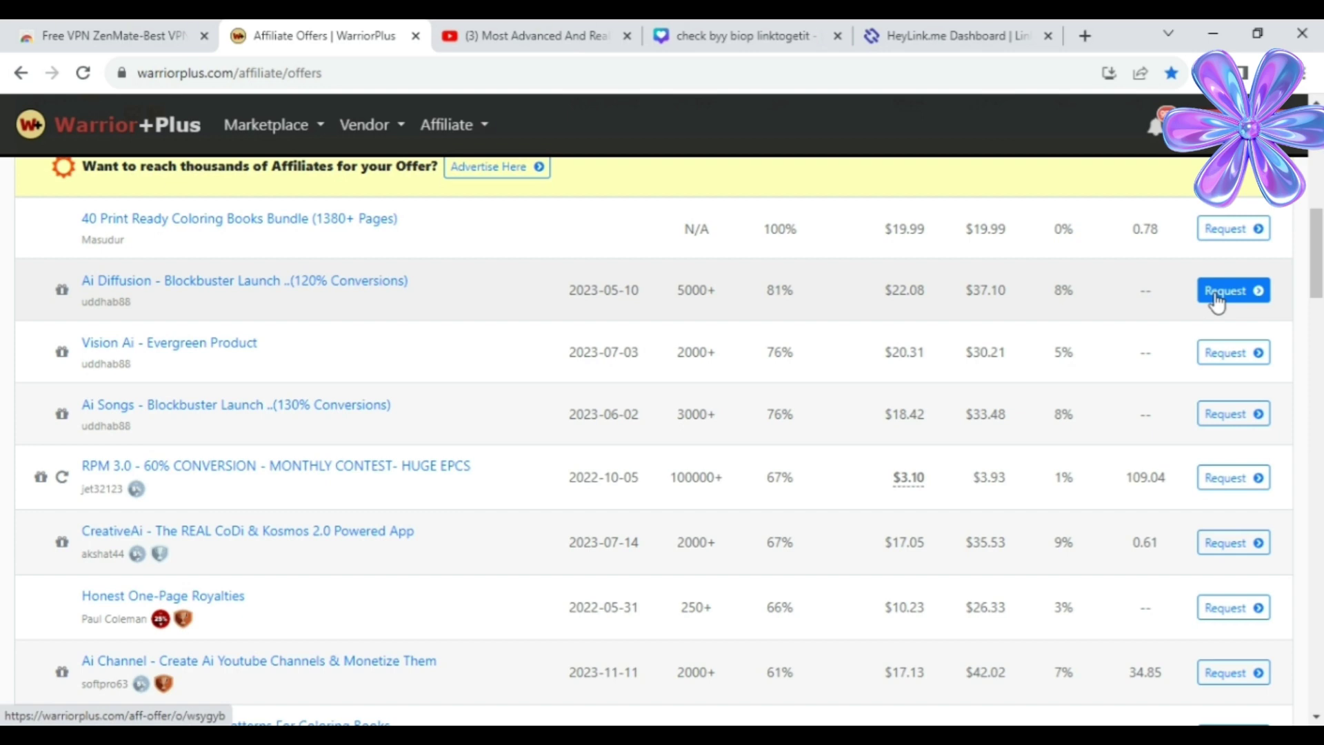
pyautogui.click(1241, 304)
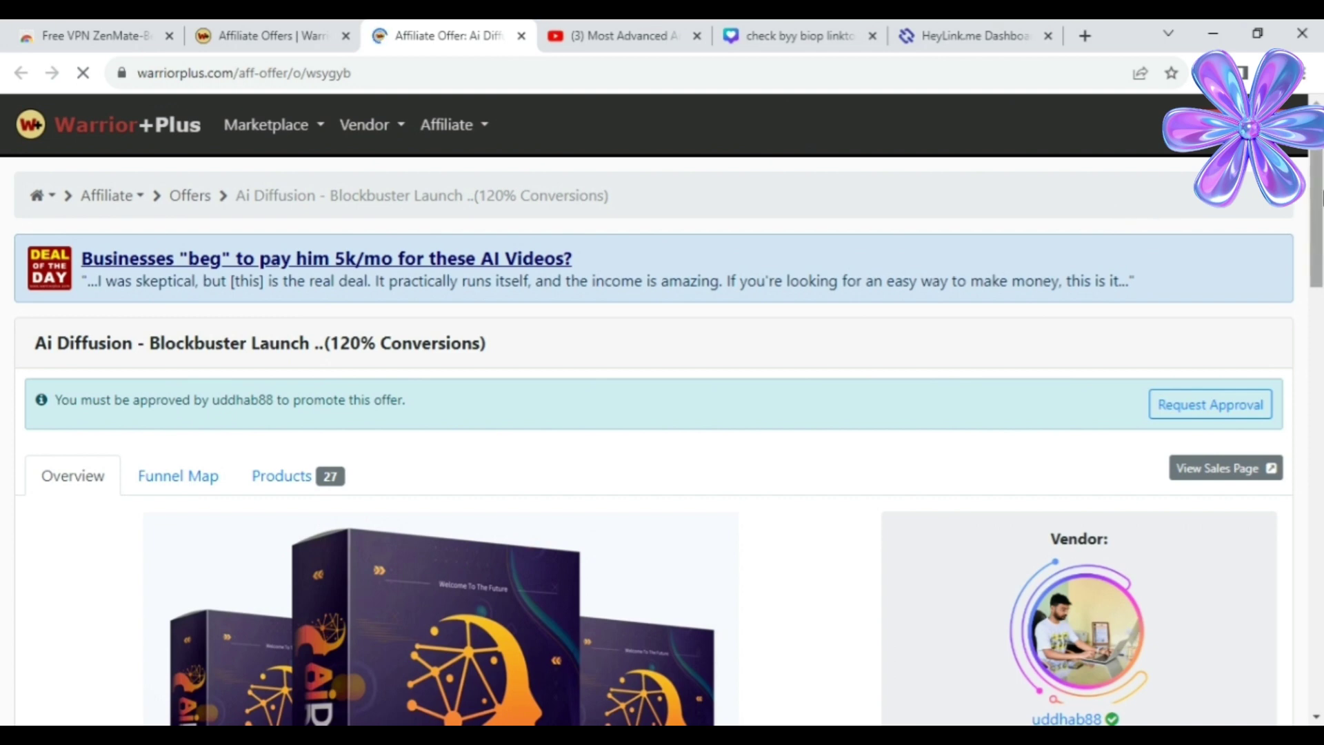
# Step: Review the Ai Diffusion offer details and request approval to promote it, with empty request notes and vendor email contact allowed
pyautogui.moveTo(1307, 227); pyautogui.dragTo(1319, 362)
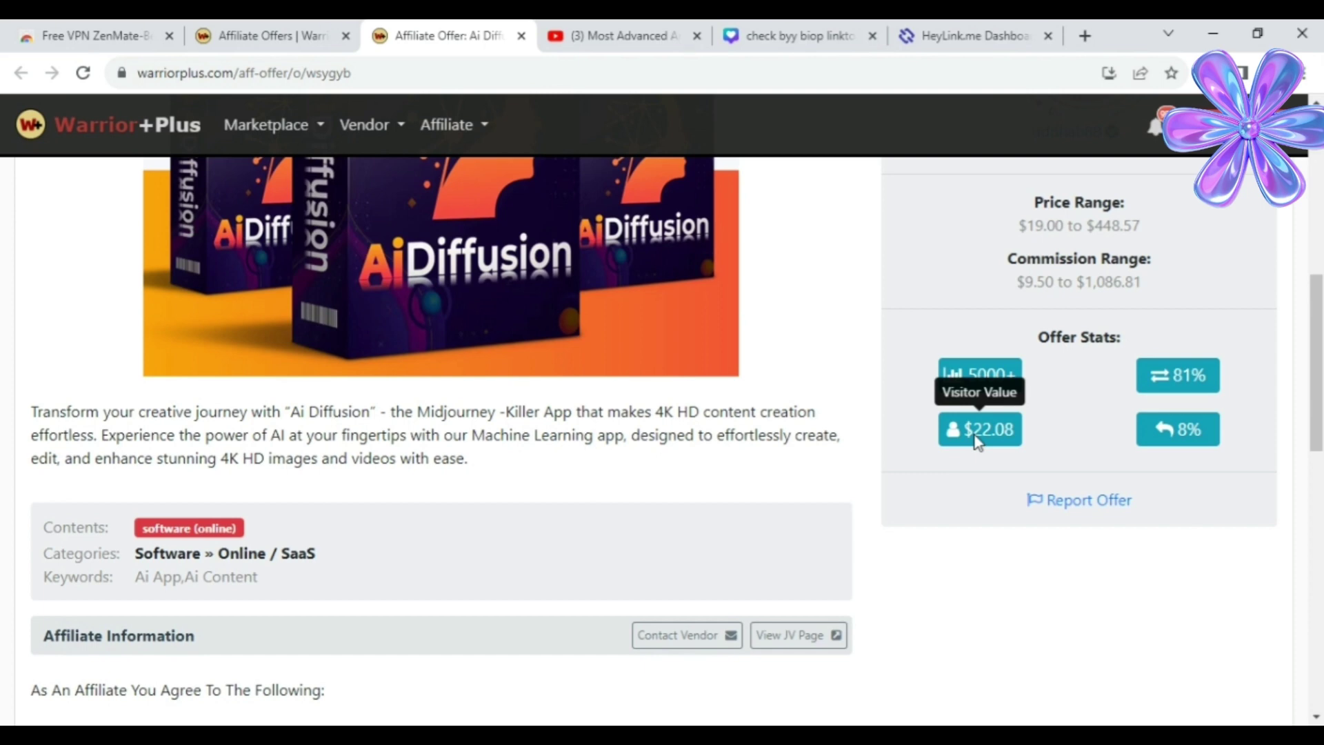
pyautogui.moveTo(1319, 364); pyautogui.dragTo(1319, 238)
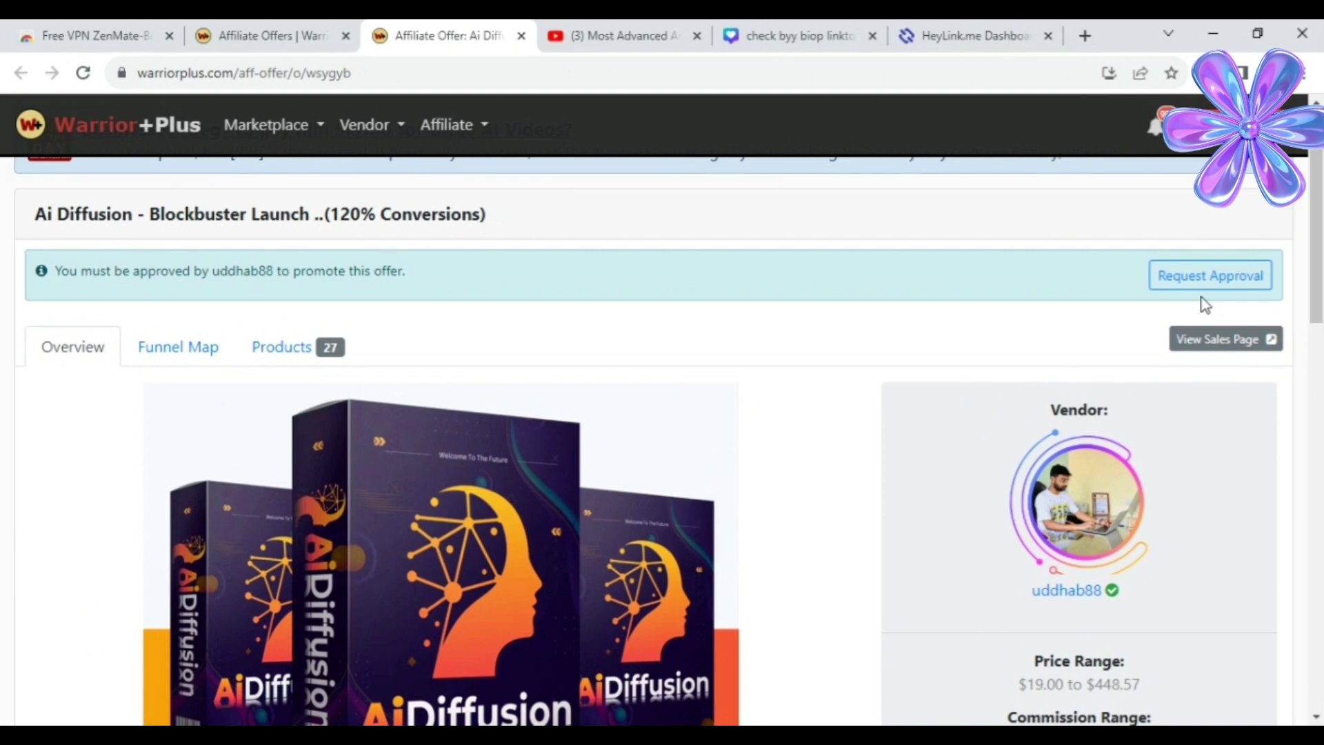
pyautogui.click(1230, 277)
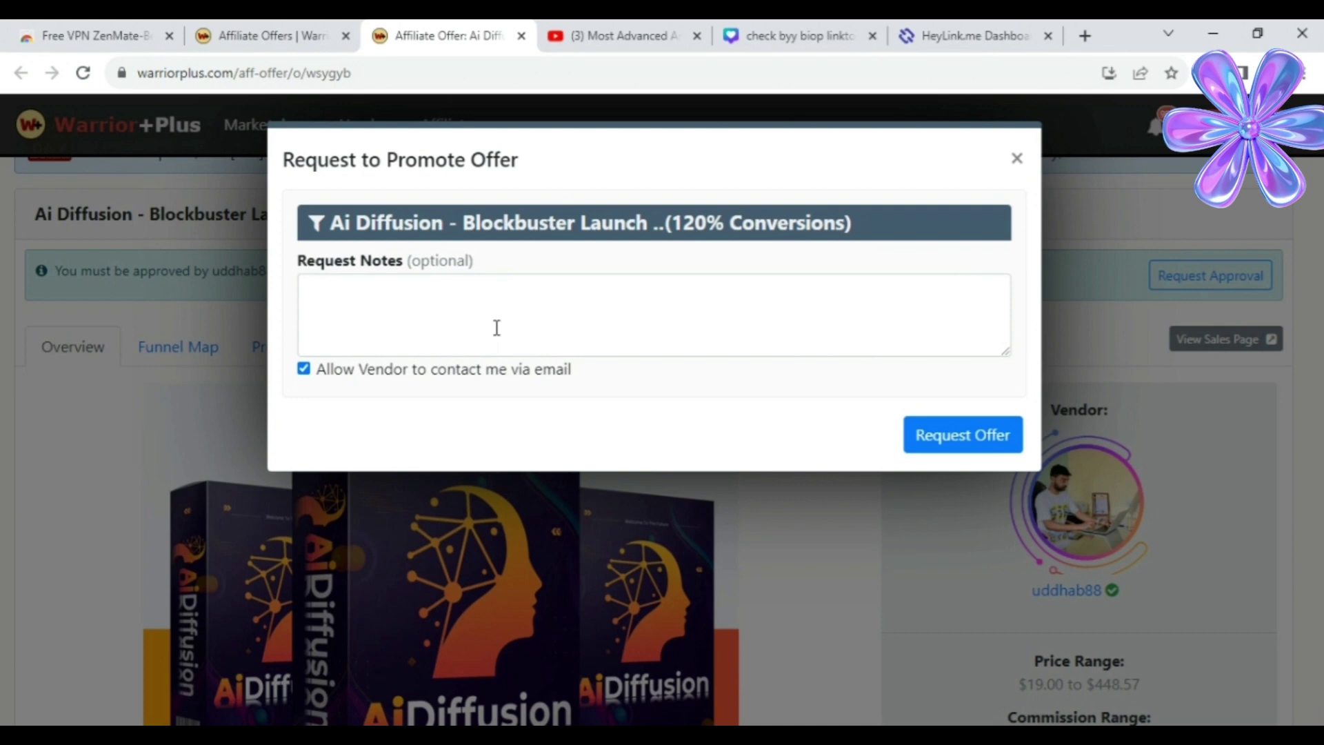
pyautogui.click(965, 434)
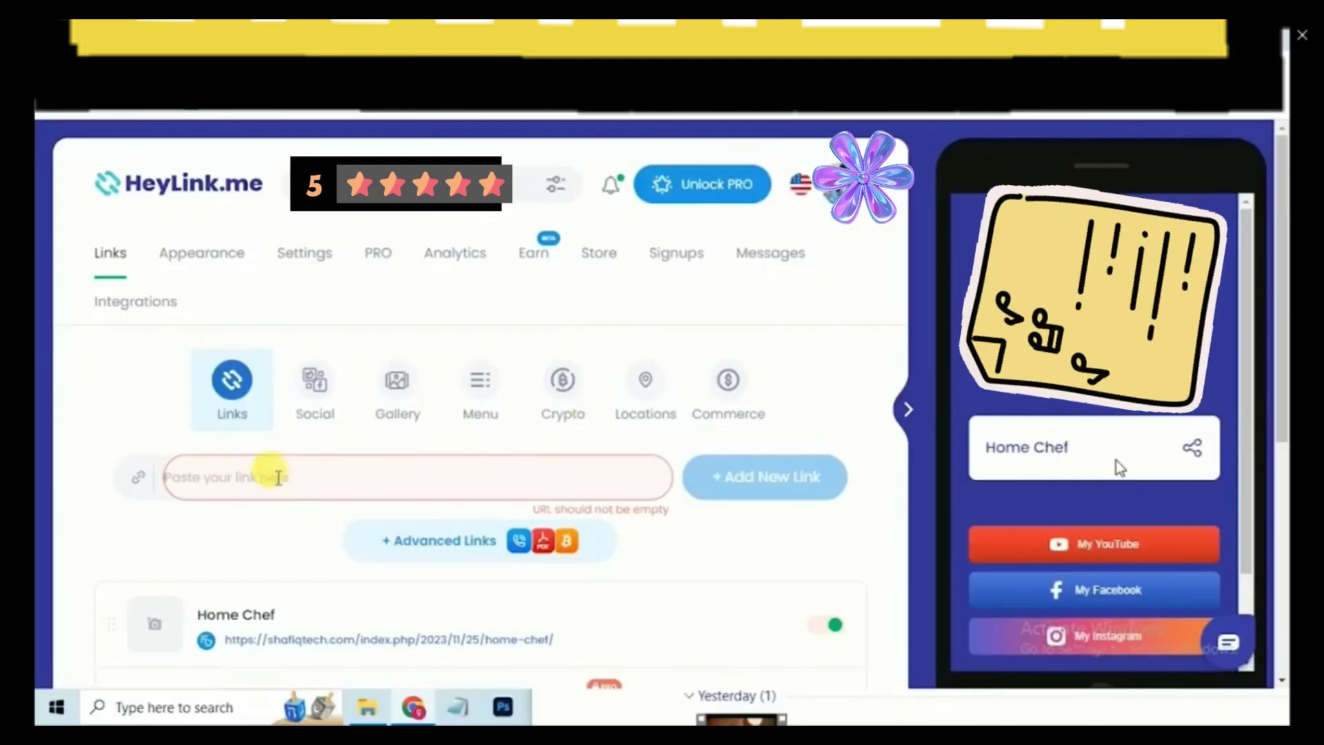
pyautogui.click(269, 476)
pyautogui.rightClick(283, 474)
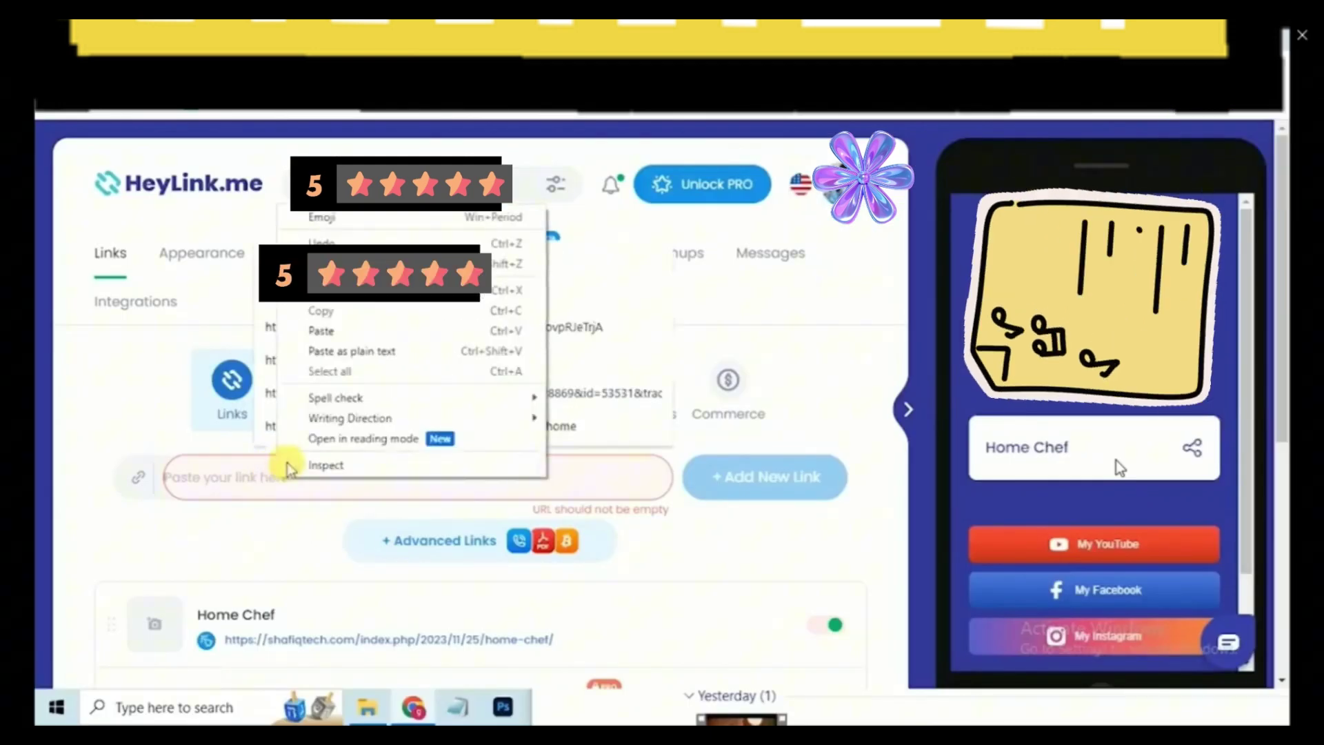
pyautogui.click(314, 329)
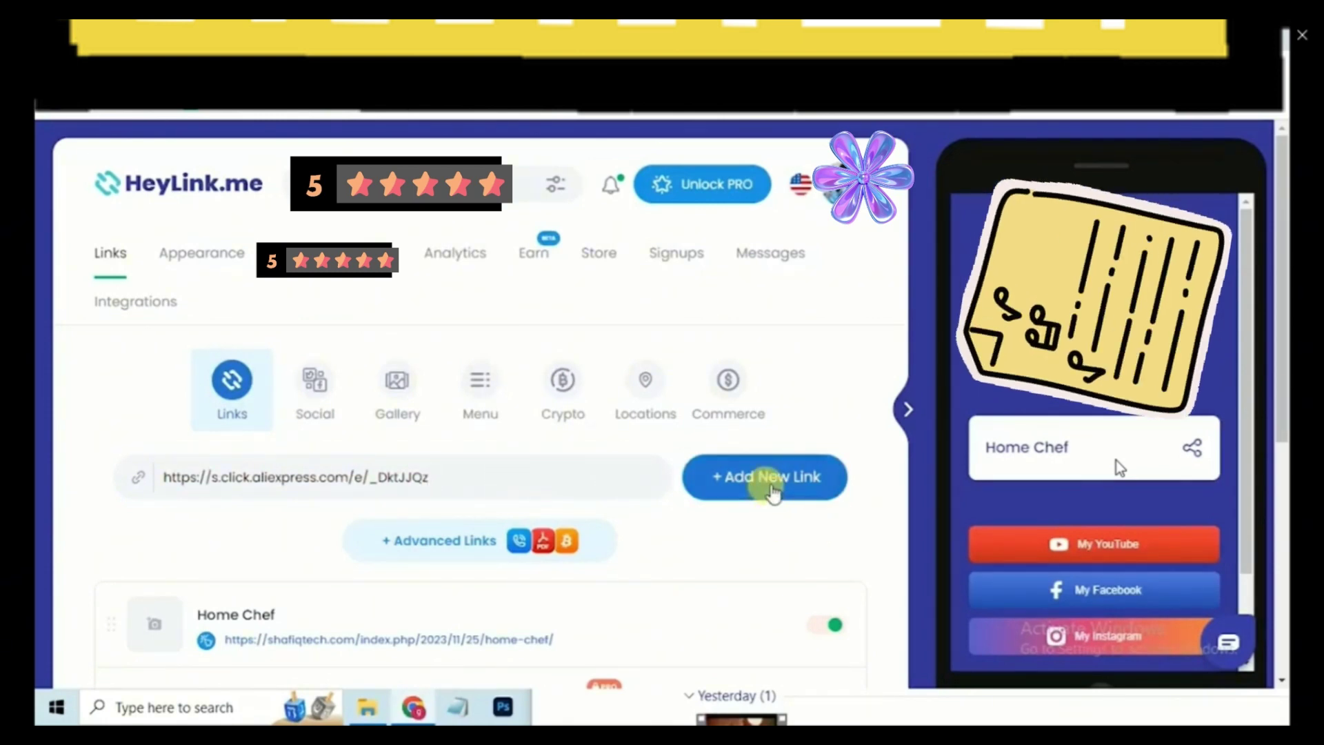
pyautogui.click(773, 491)
# Step: Upload an own image as the thumbnail of the s.click.aliexpress.com link and copy the HeyLink.me page address
pyautogui.scroll(-6, 759, 536)
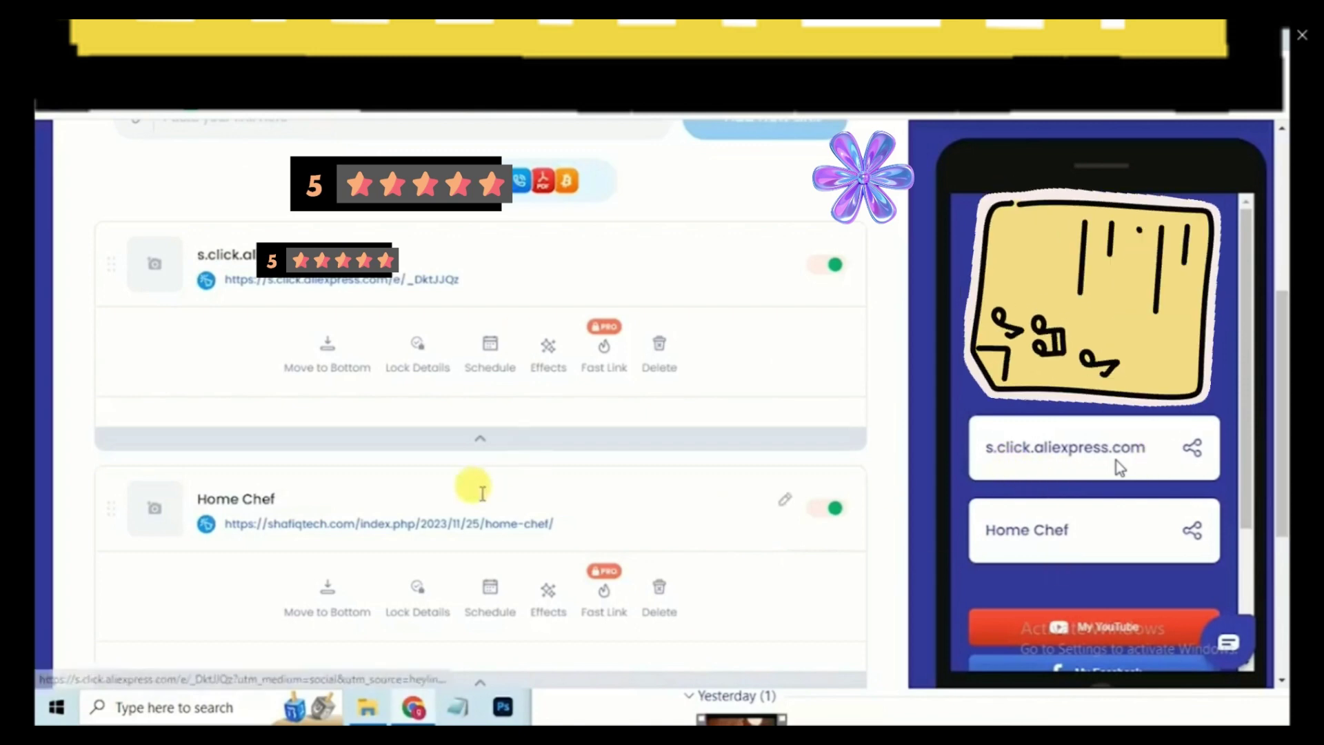
pyautogui.scroll(3, 474, 481)
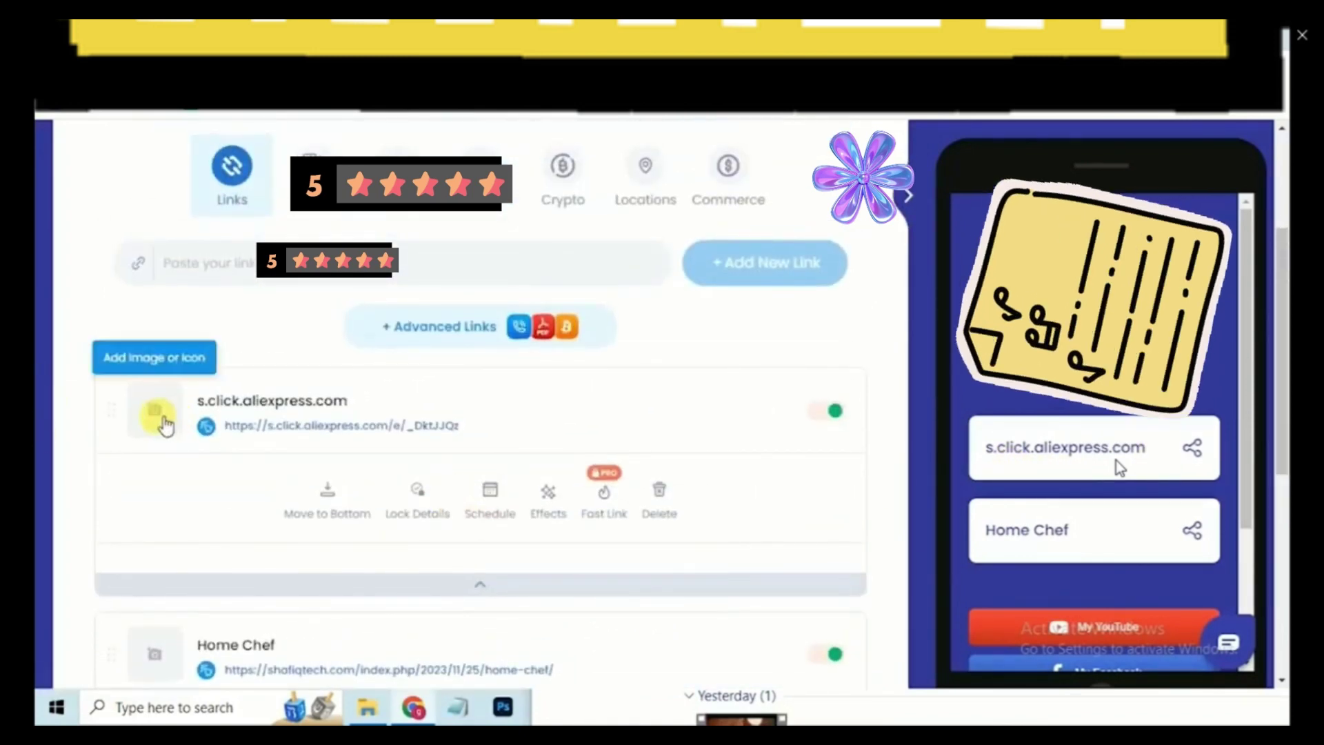
pyautogui.click(164, 422)
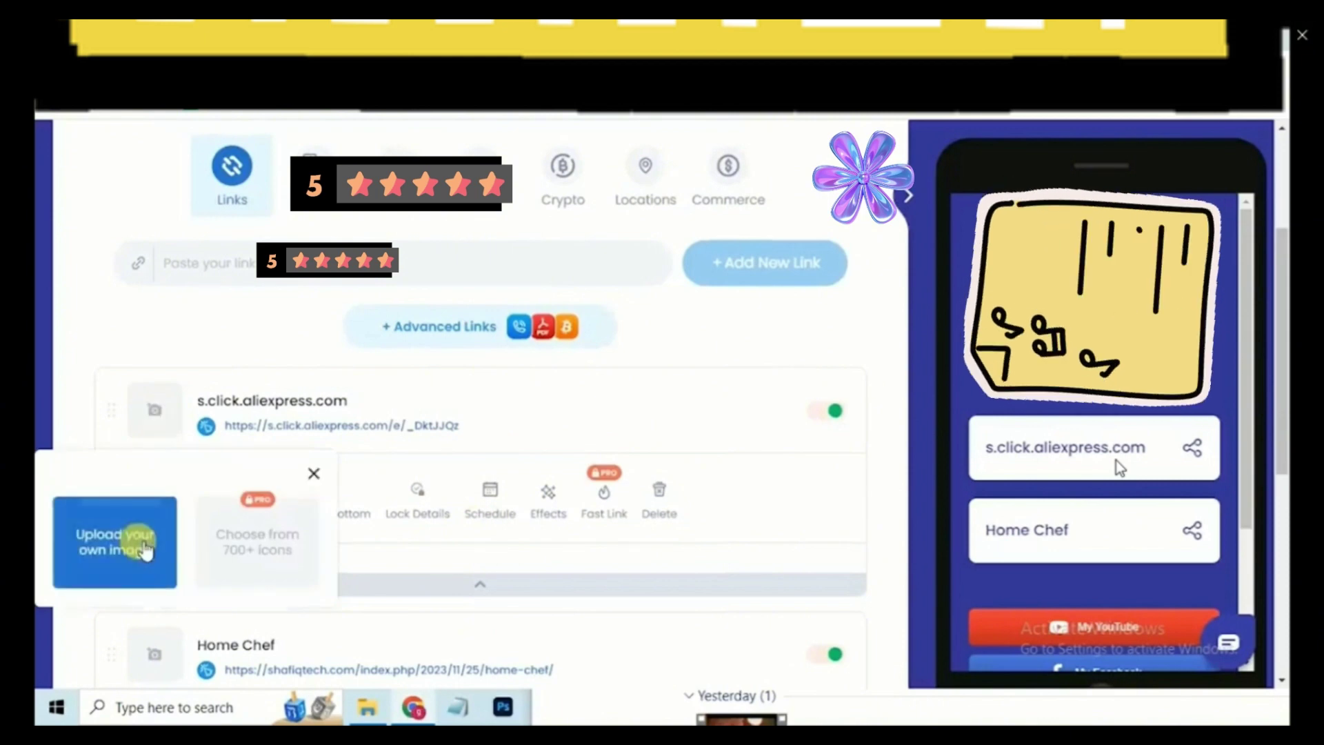
pyautogui.click(112, 541)
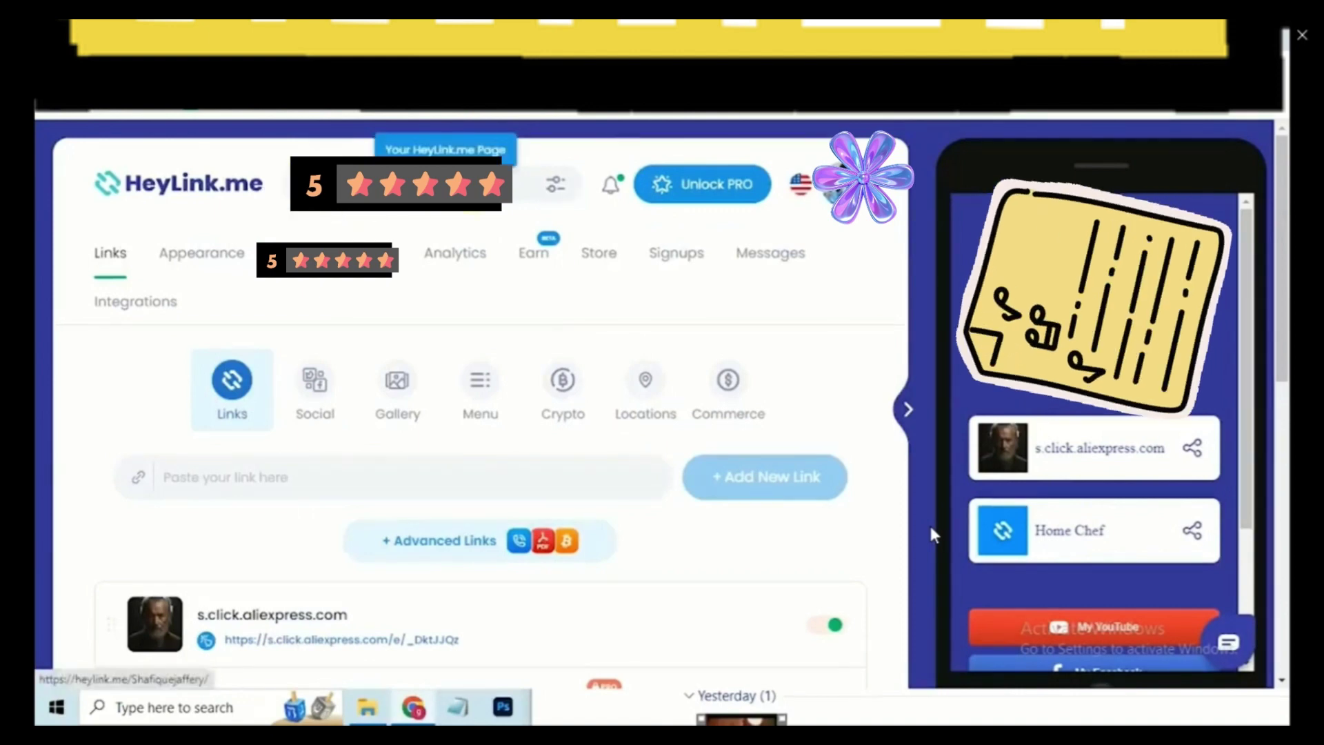
pyautogui.rightClick(447, 181)
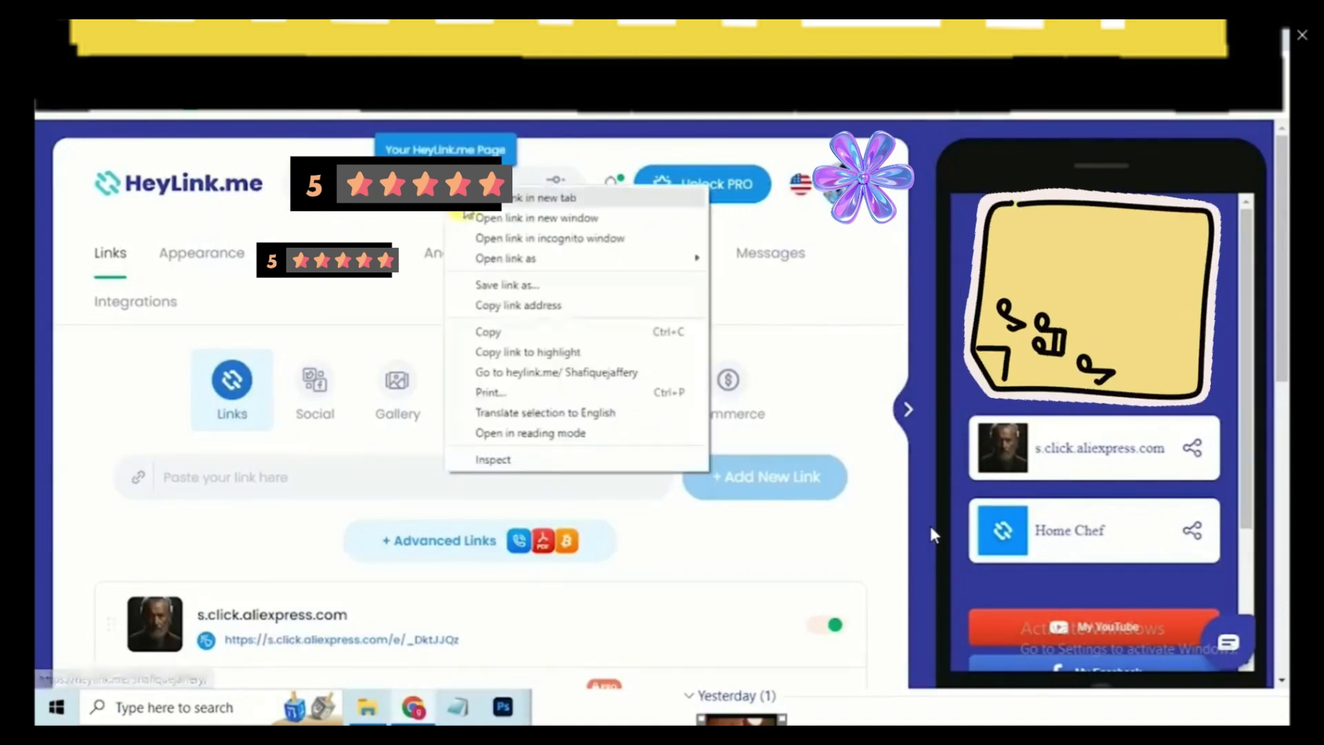
pyautogui.click(503, 334)
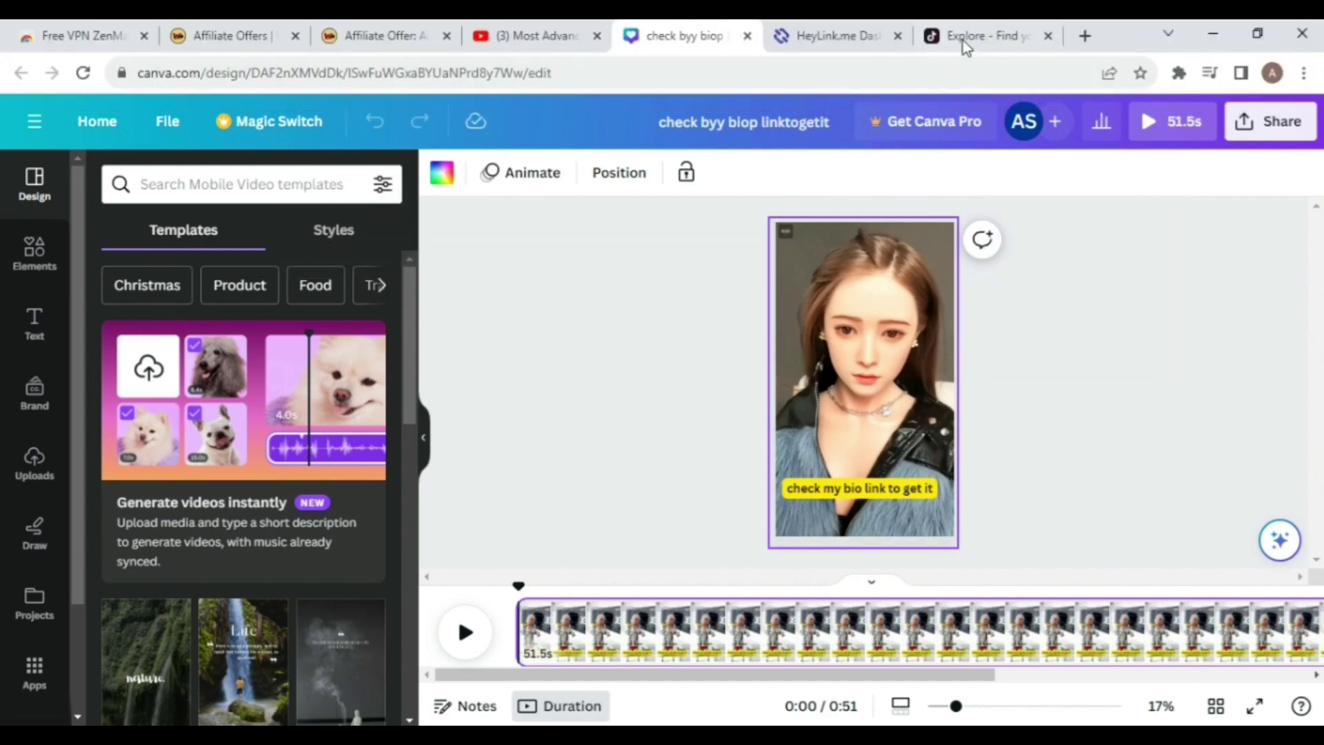
# Step: Switch to TikTok, start a new upload with the captioned humanoid robot short, and review its caption and posting options
pyautogui.click(965, 41)
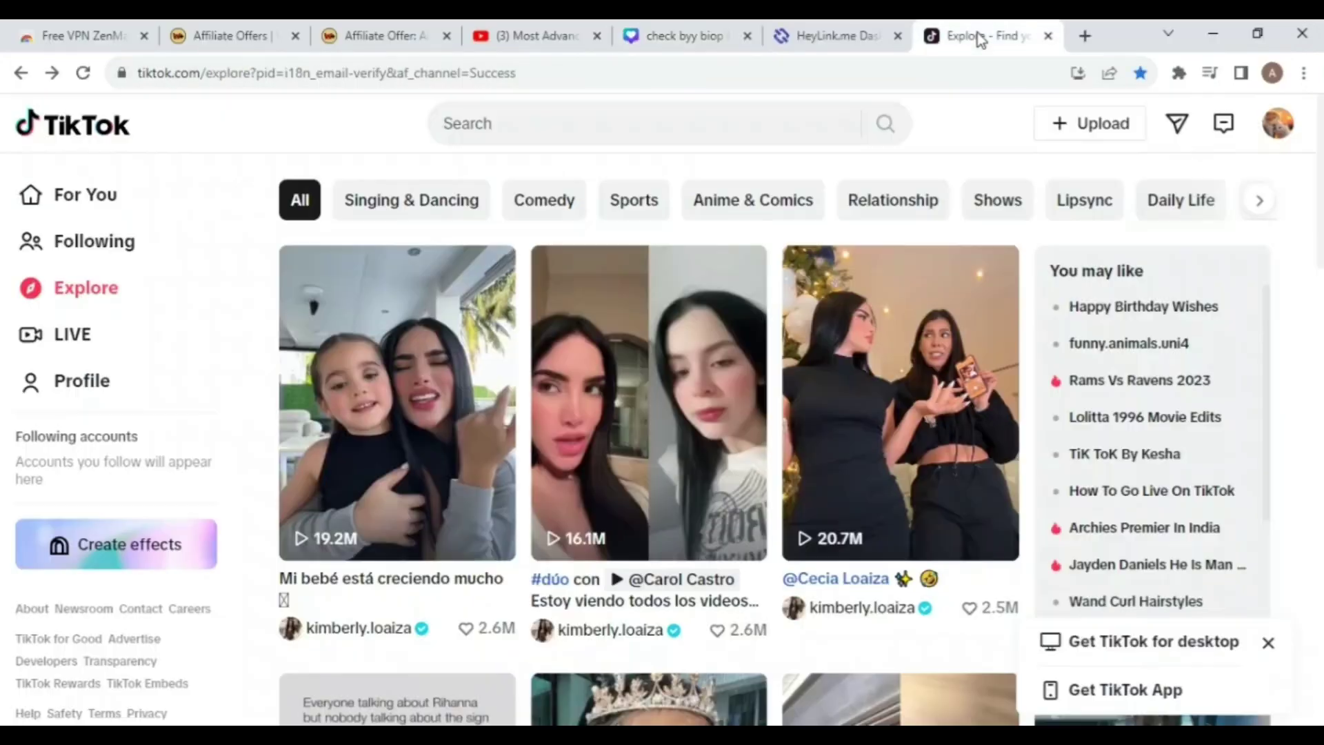
pyautogui.click(1104, 124)
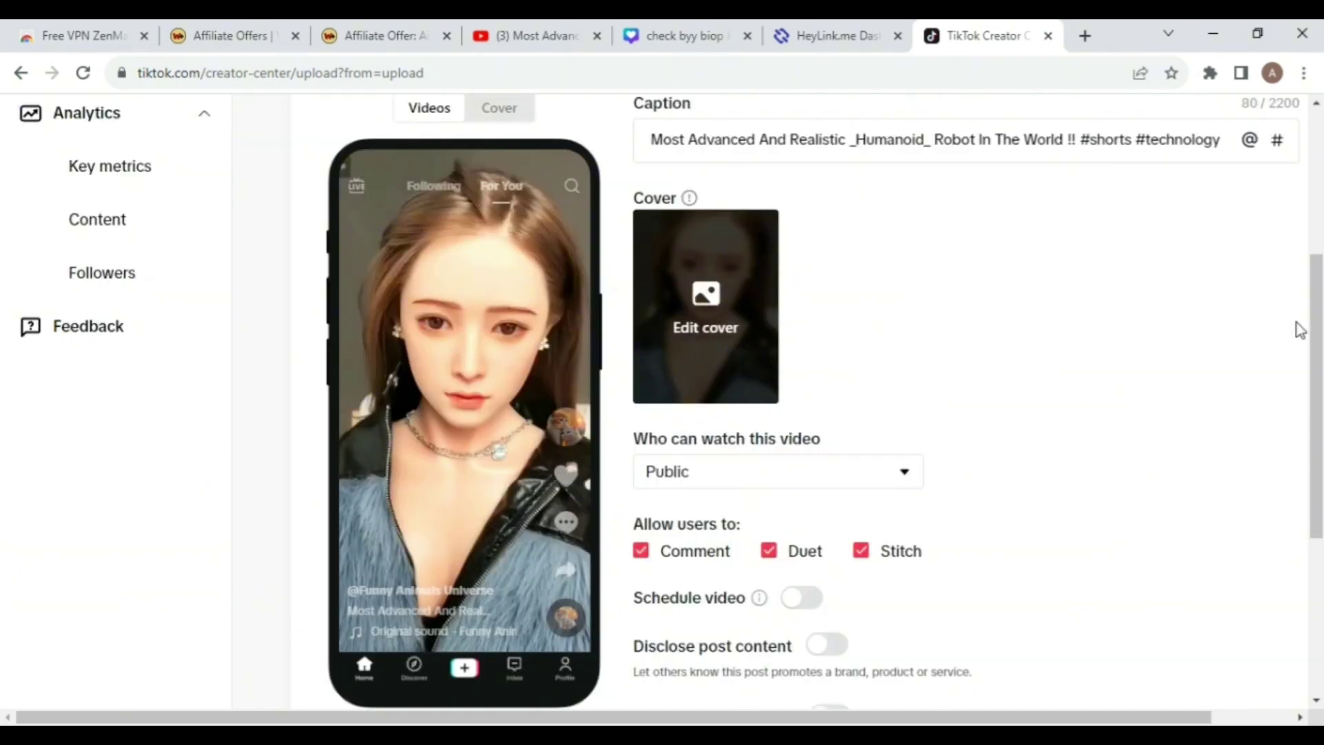
pyautogui.scroll(2, 1316, 266)
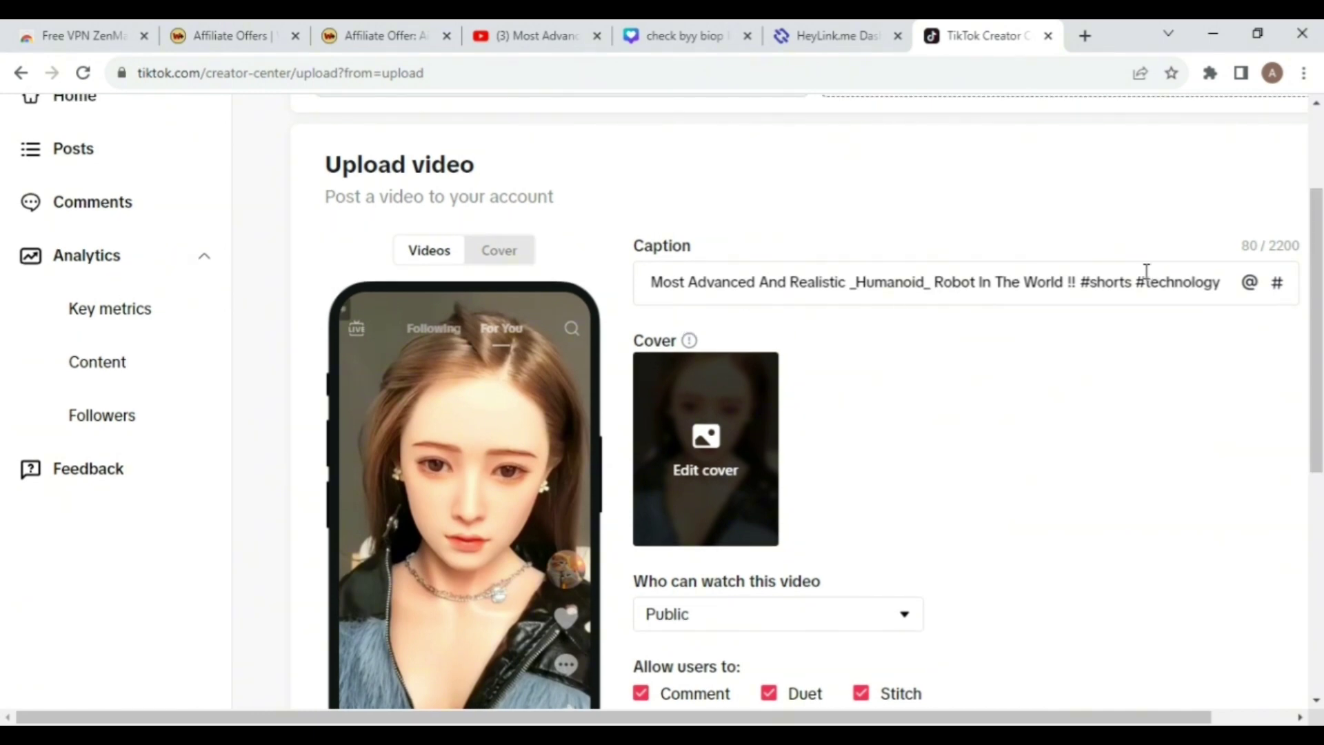
pyautogui.moveTo(1320, 276); pyautogui.dragTo(1321, 446)
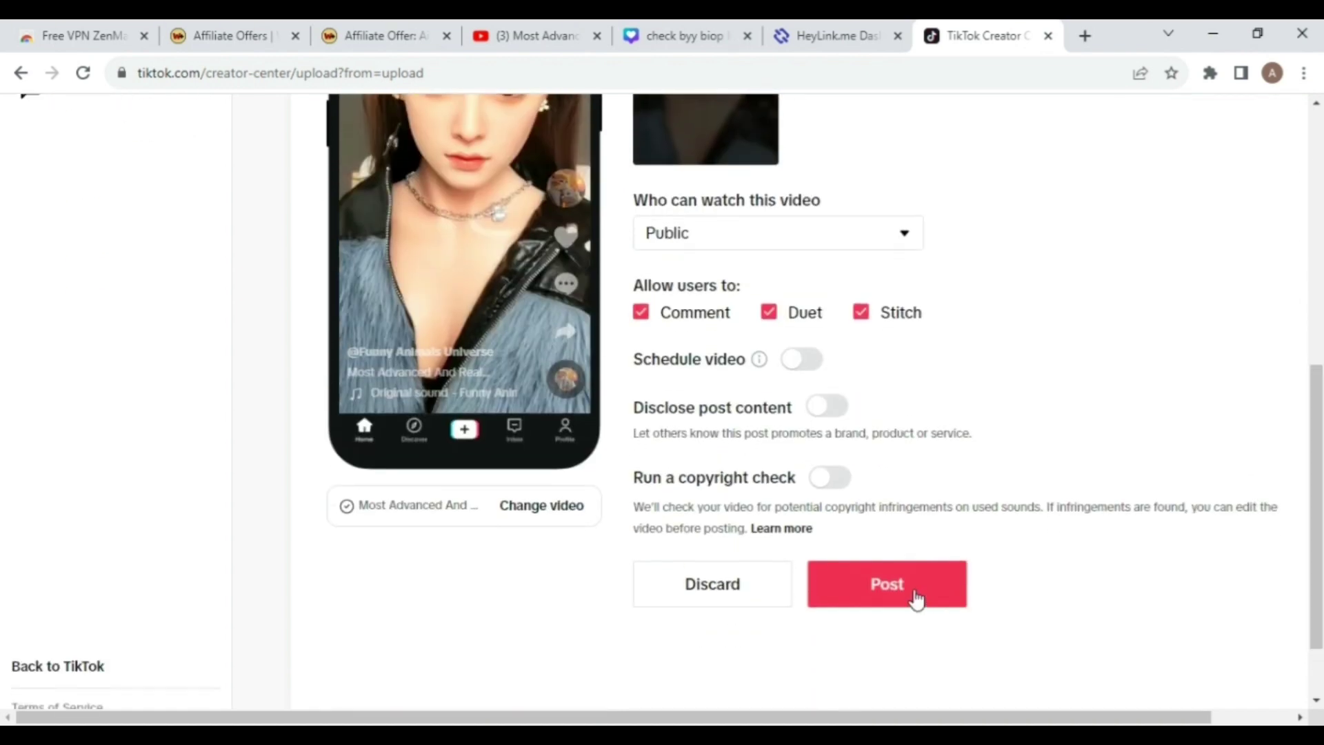